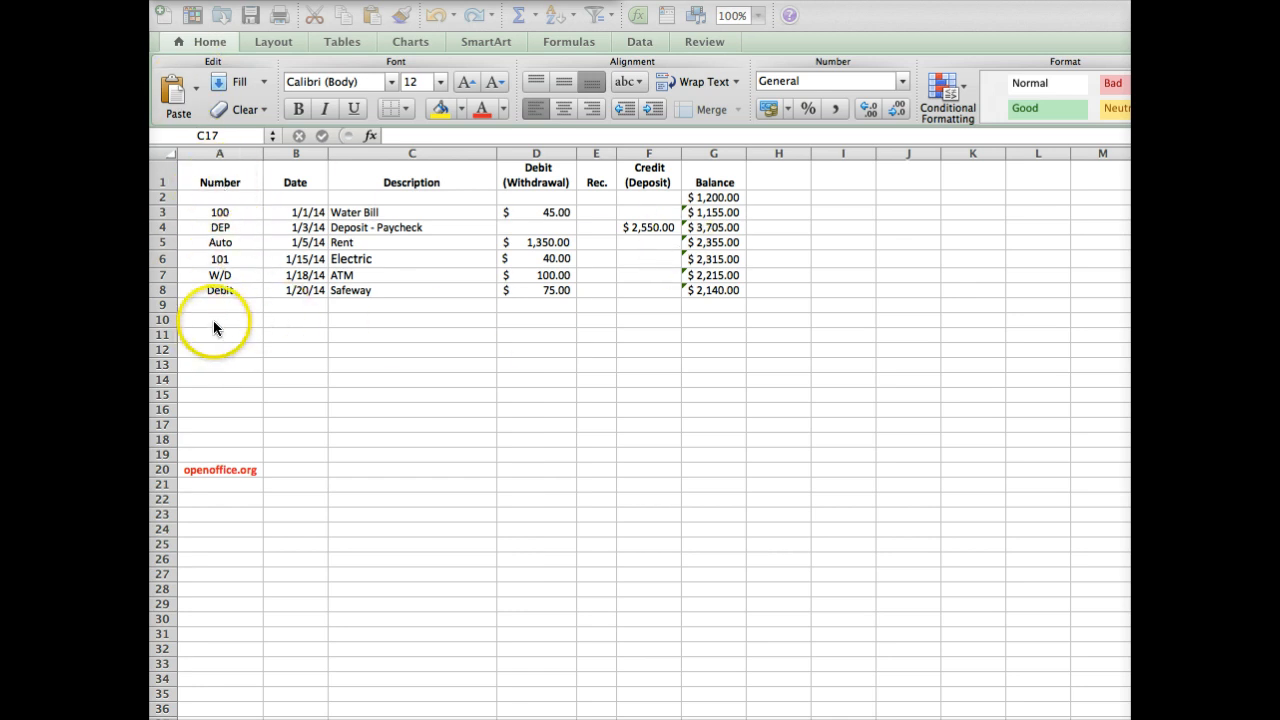
# - Examine the transaction types in the Number column and the Water Bill and Safeway descriptions in the sample register
pyautogui.click(218, 217)
pyautogui.click(219, 215)
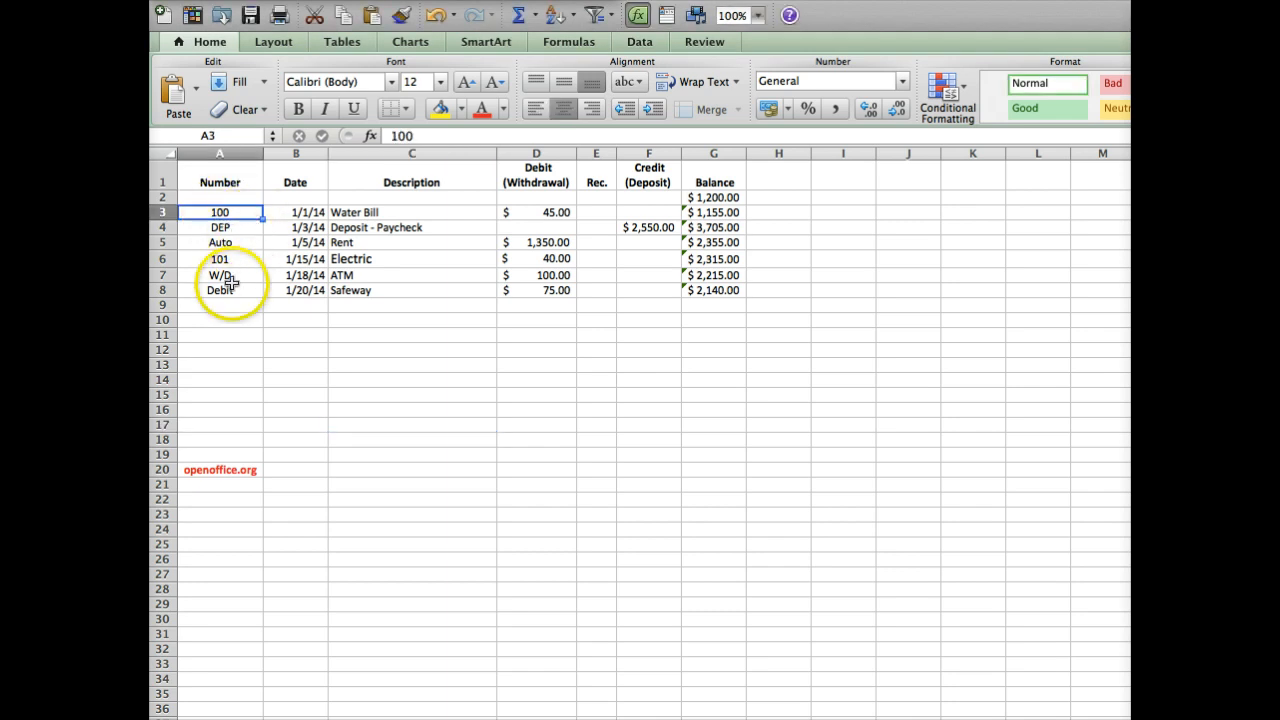
pyautogui.click(244, 226)
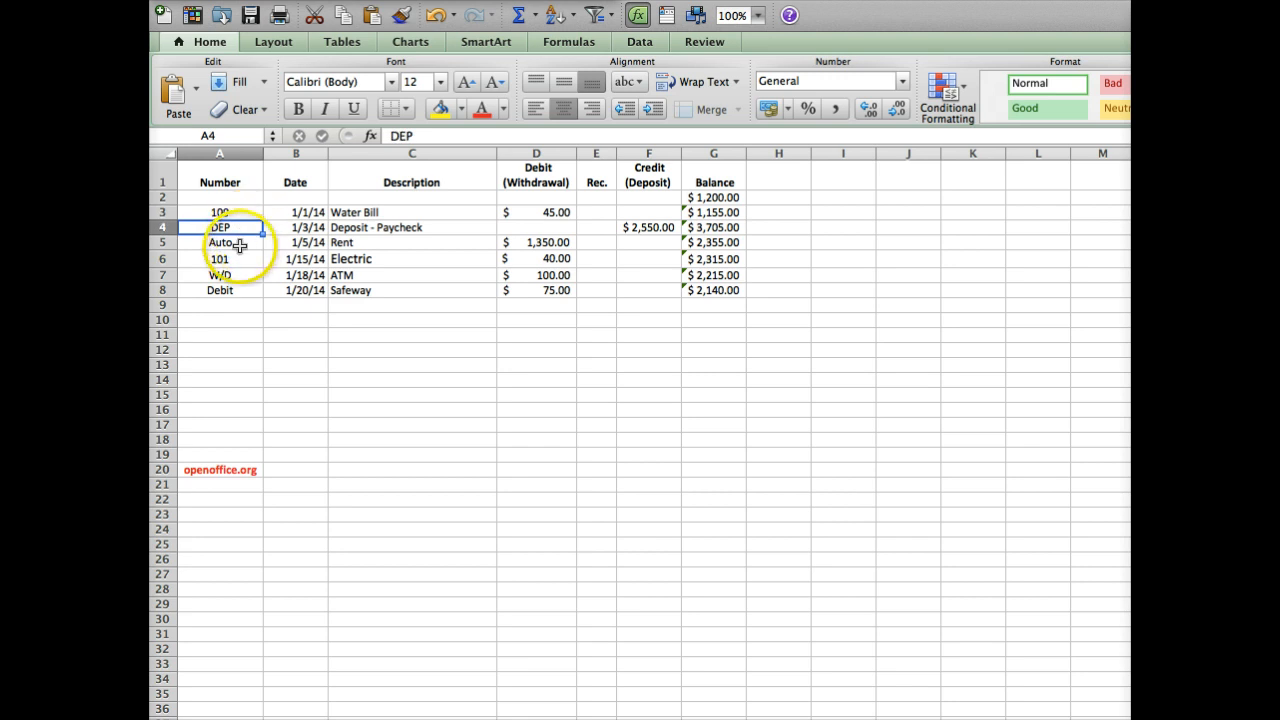
pyautogui.click(240, 245)
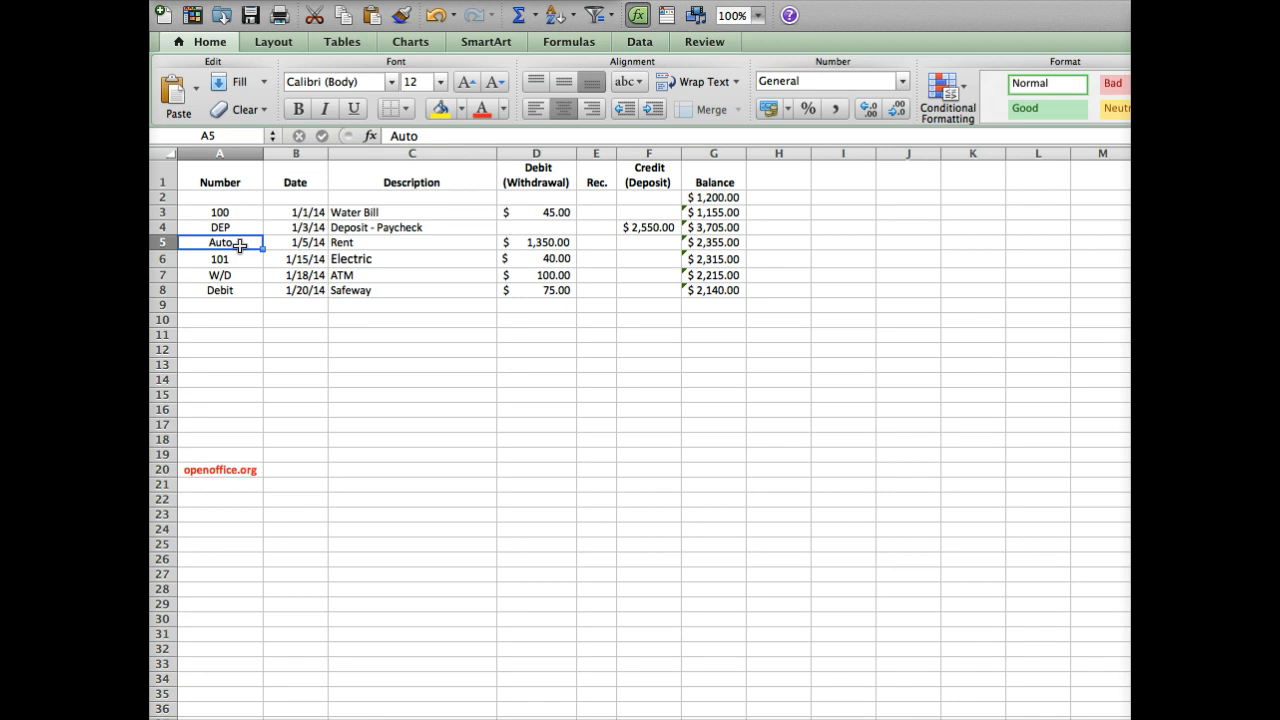
pyautogui.click(240, 258)
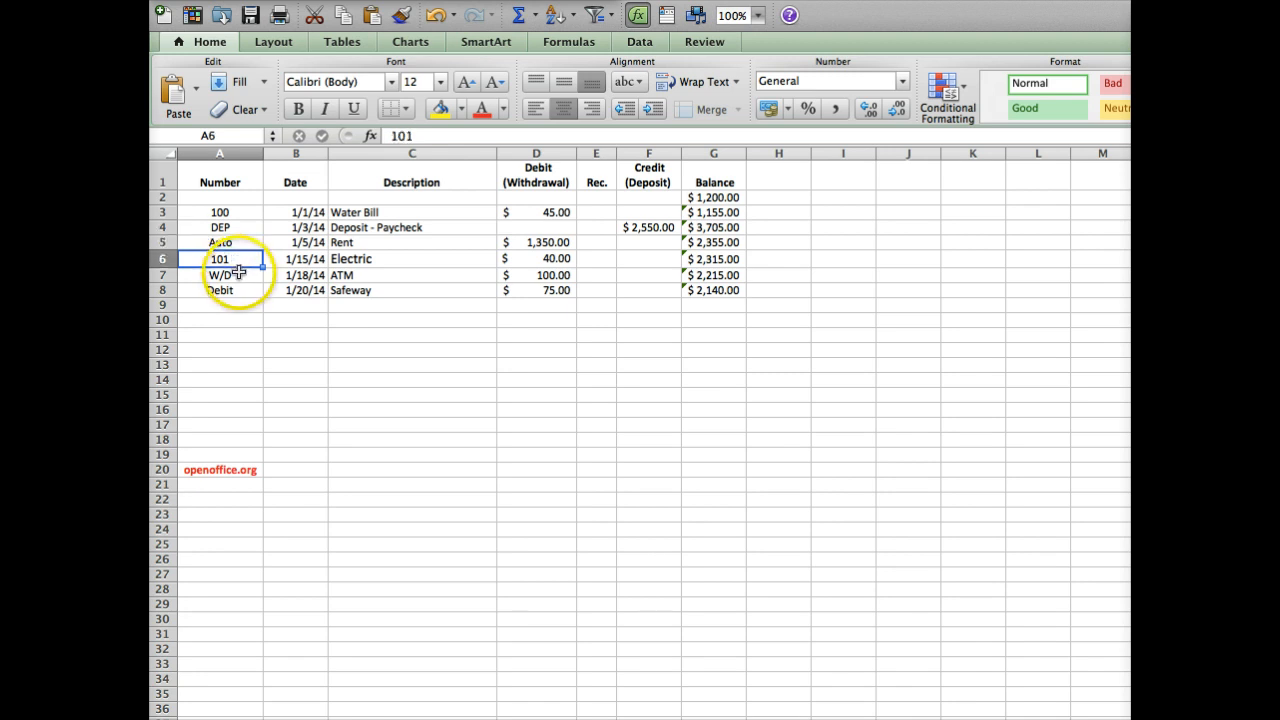
pyautogui.click(240, 272)
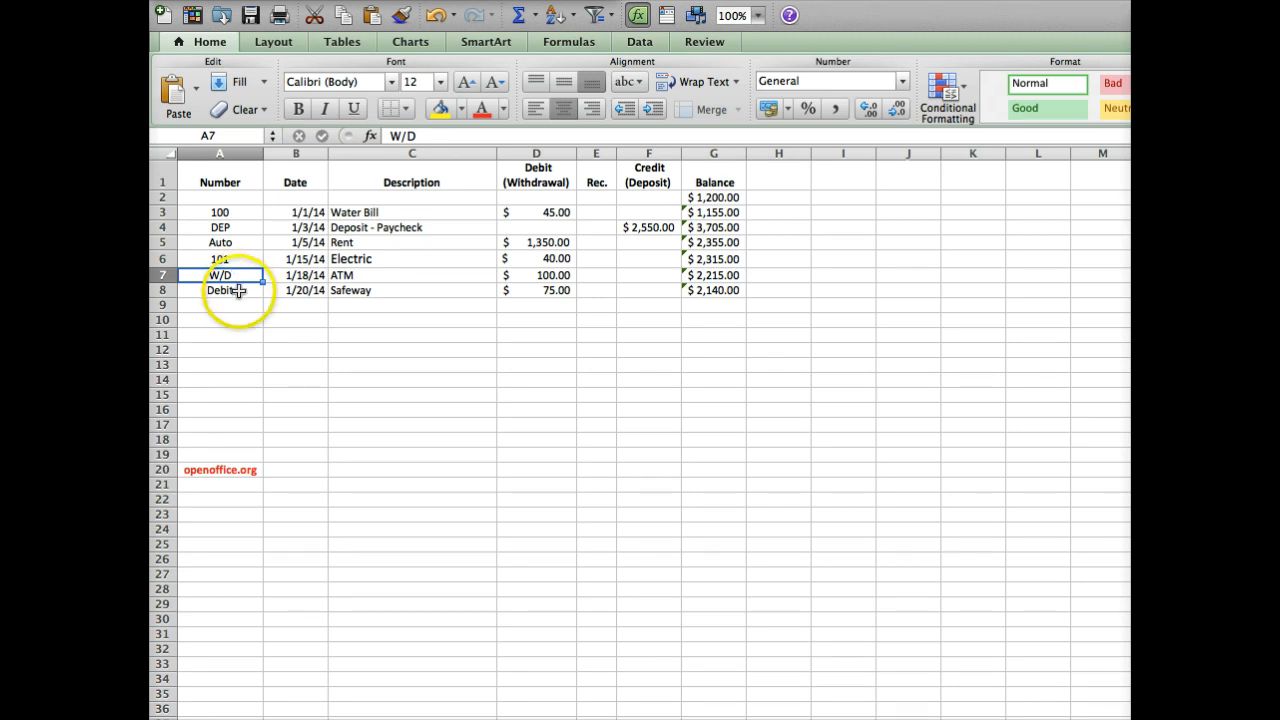
pyautogui.click(240, 290)
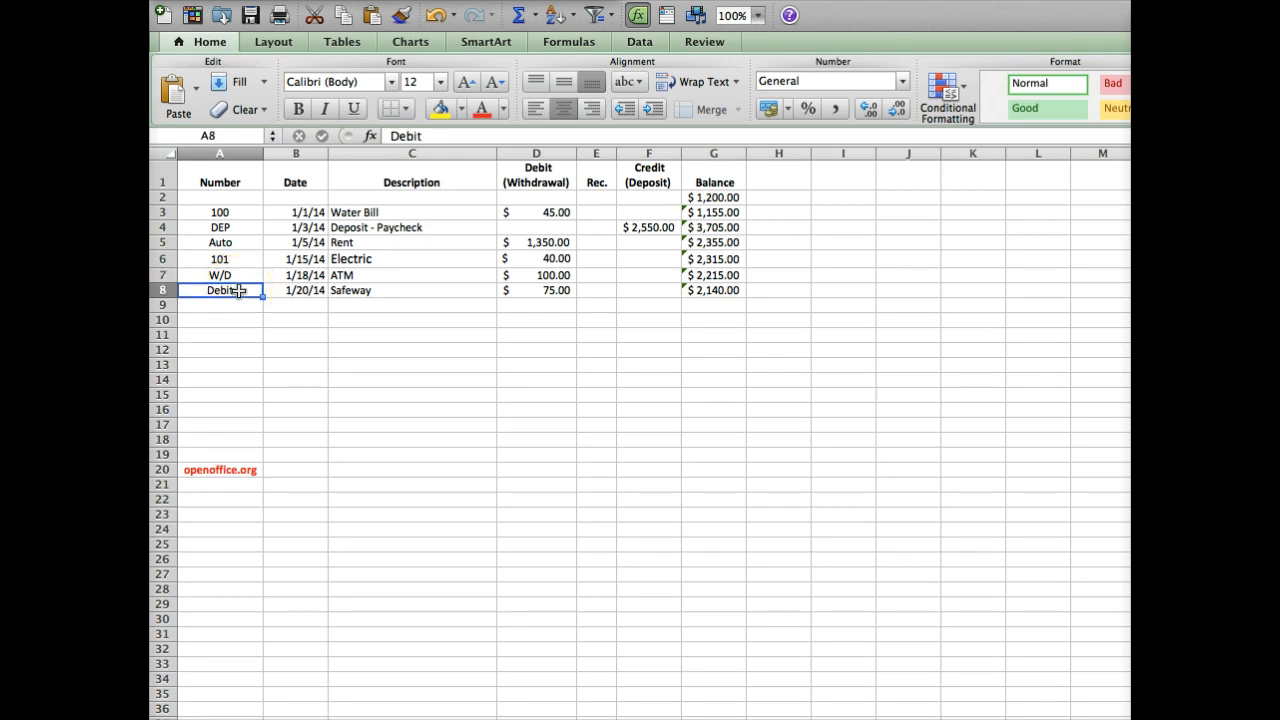
pyautogui.click(352, 292)
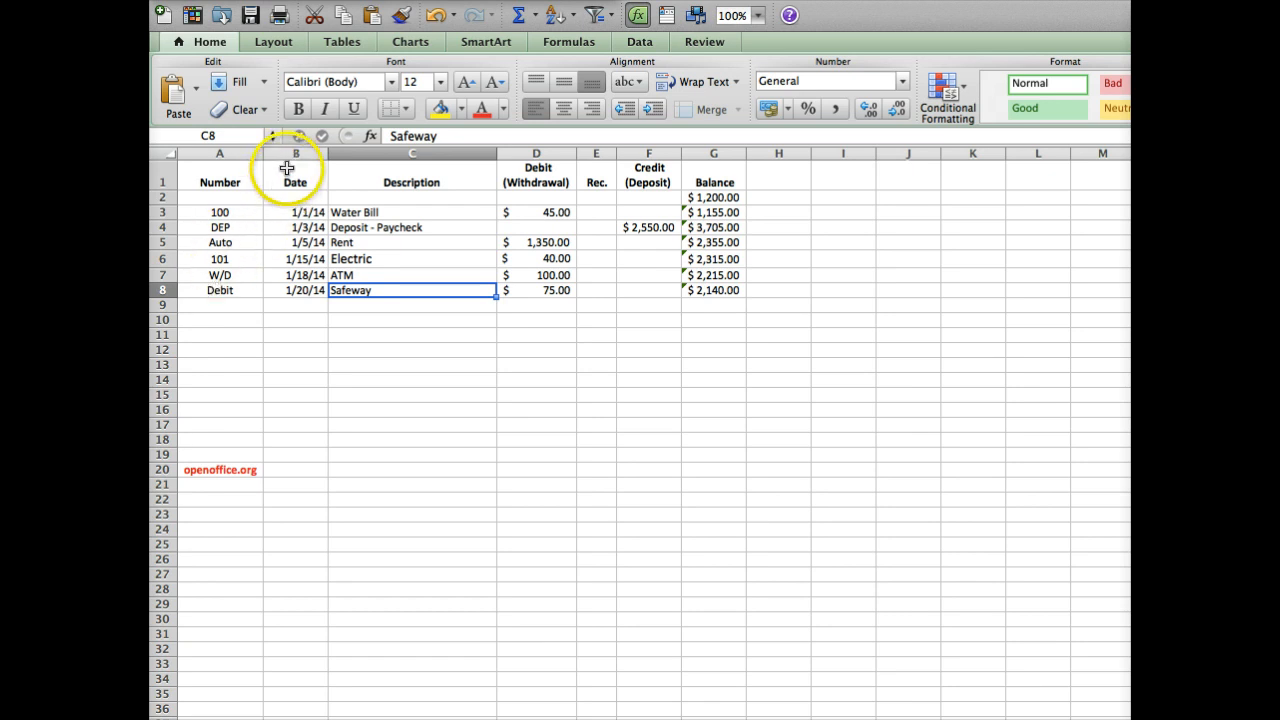
pyautogui.click(395, 209)
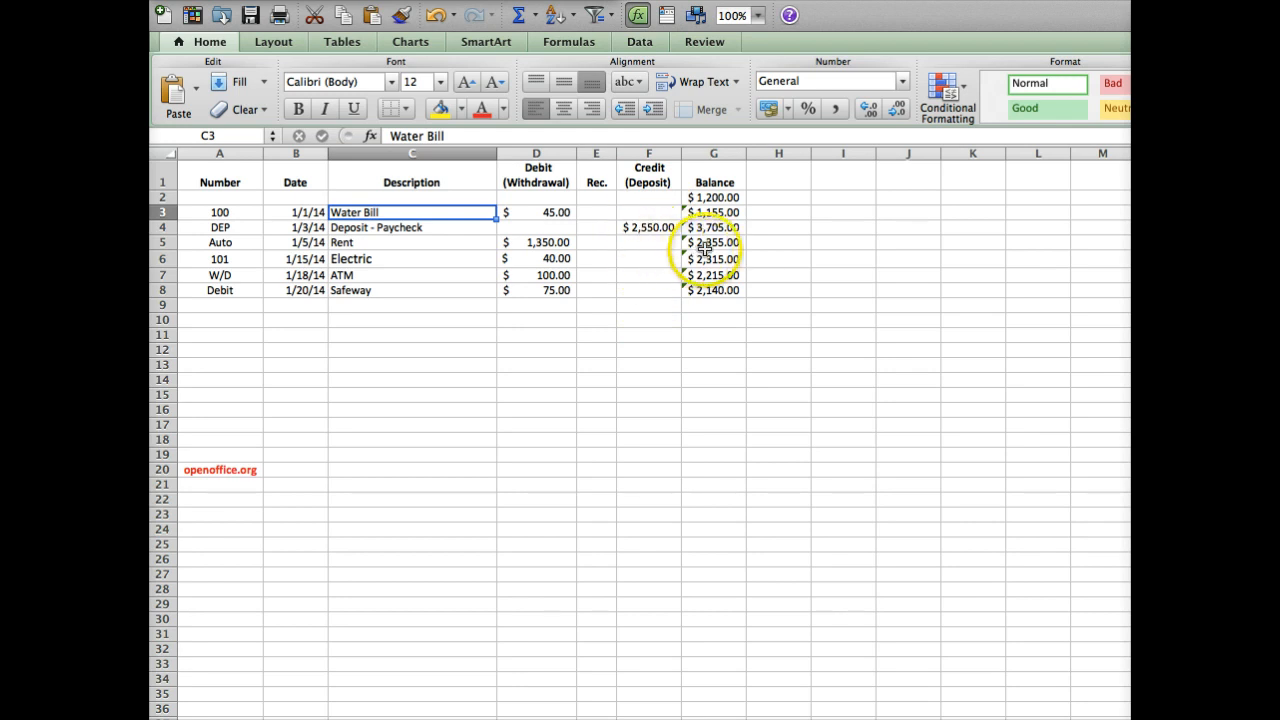
# - Examine the starting balance, debit and credit amounts, running-balance formulas in column G and the openoffice.org note in A20
pyautogui.click(714, 197)
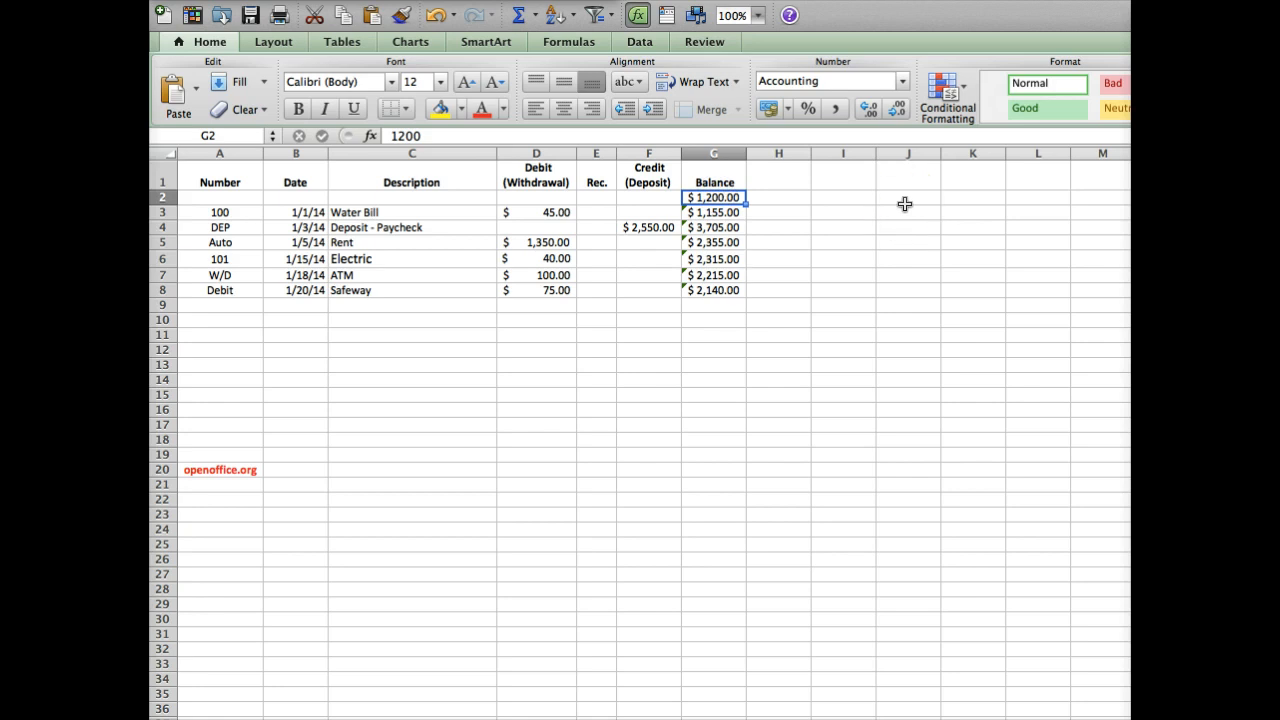
pyautogui.click(561, 212)
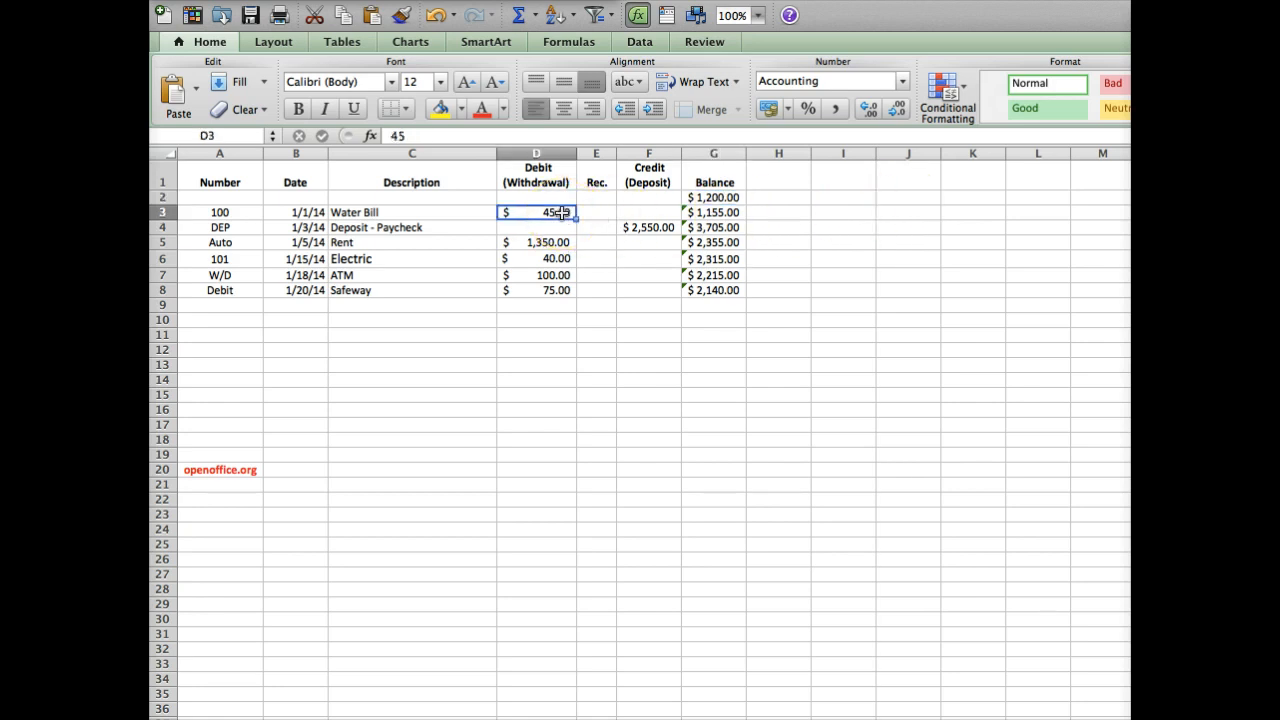
pyautogui.click(663, 231)
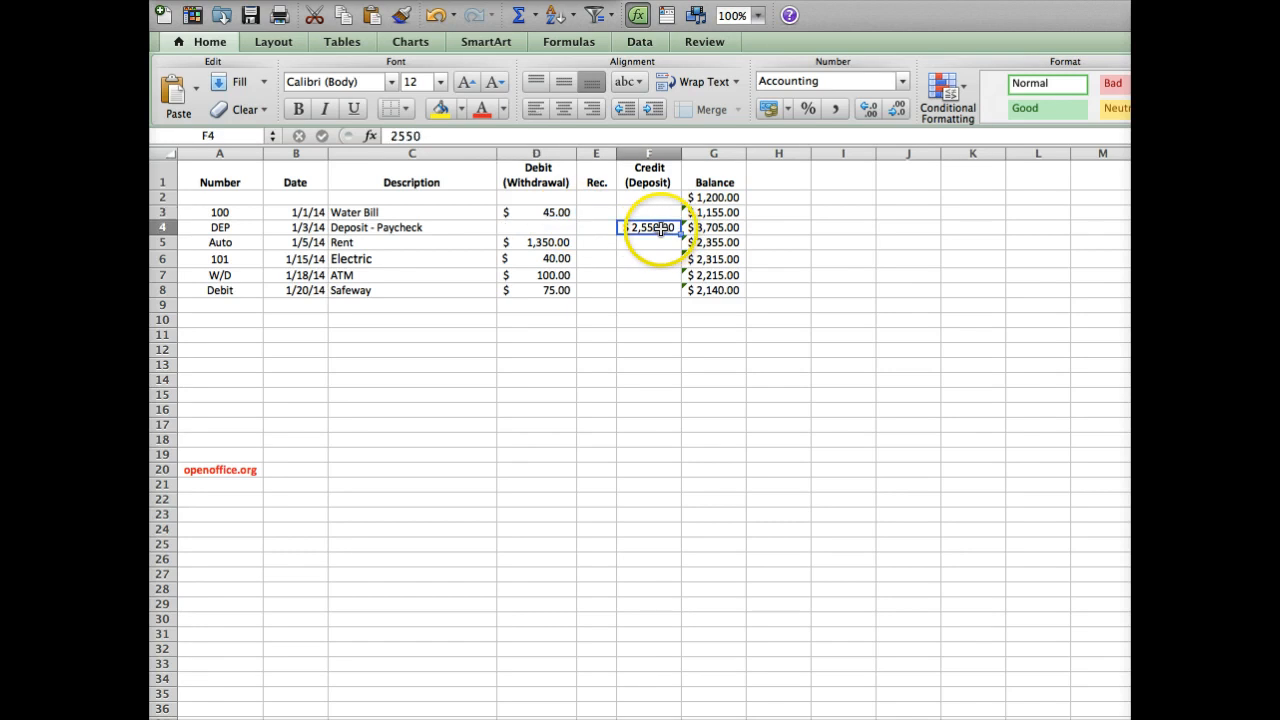
pyautogui.click(713, 212)
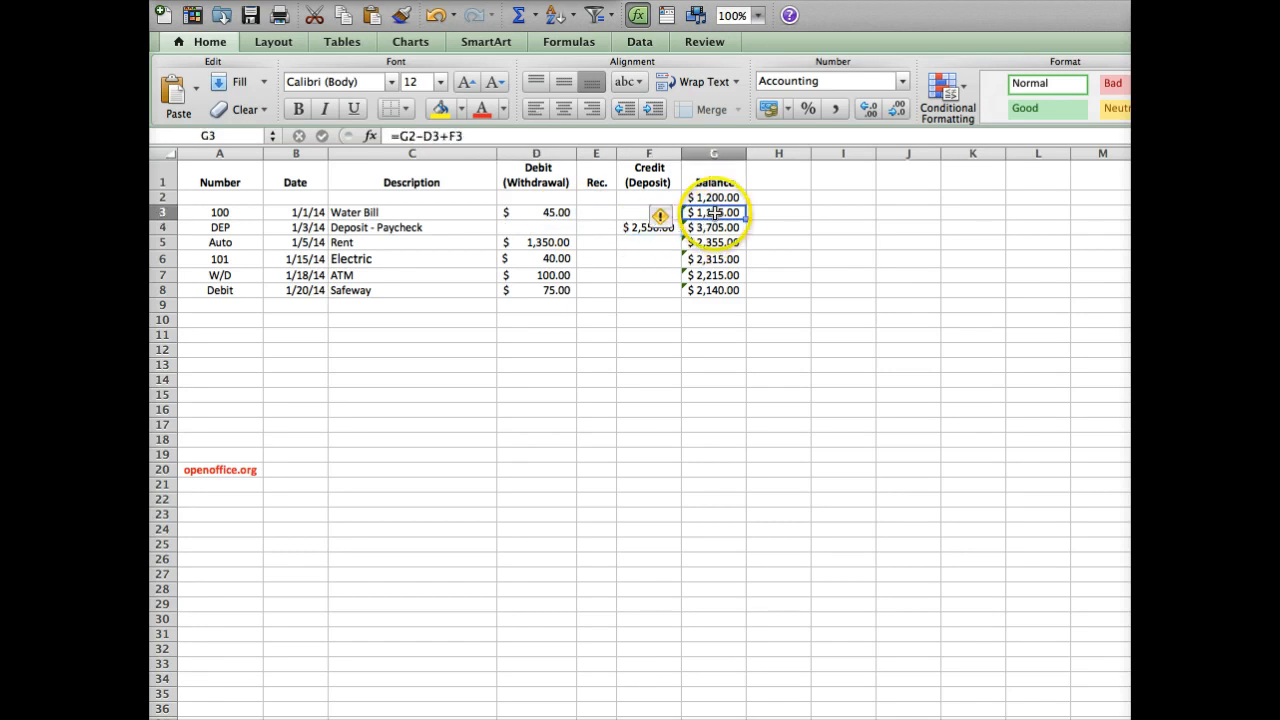
pyautogui.click(717, 227)
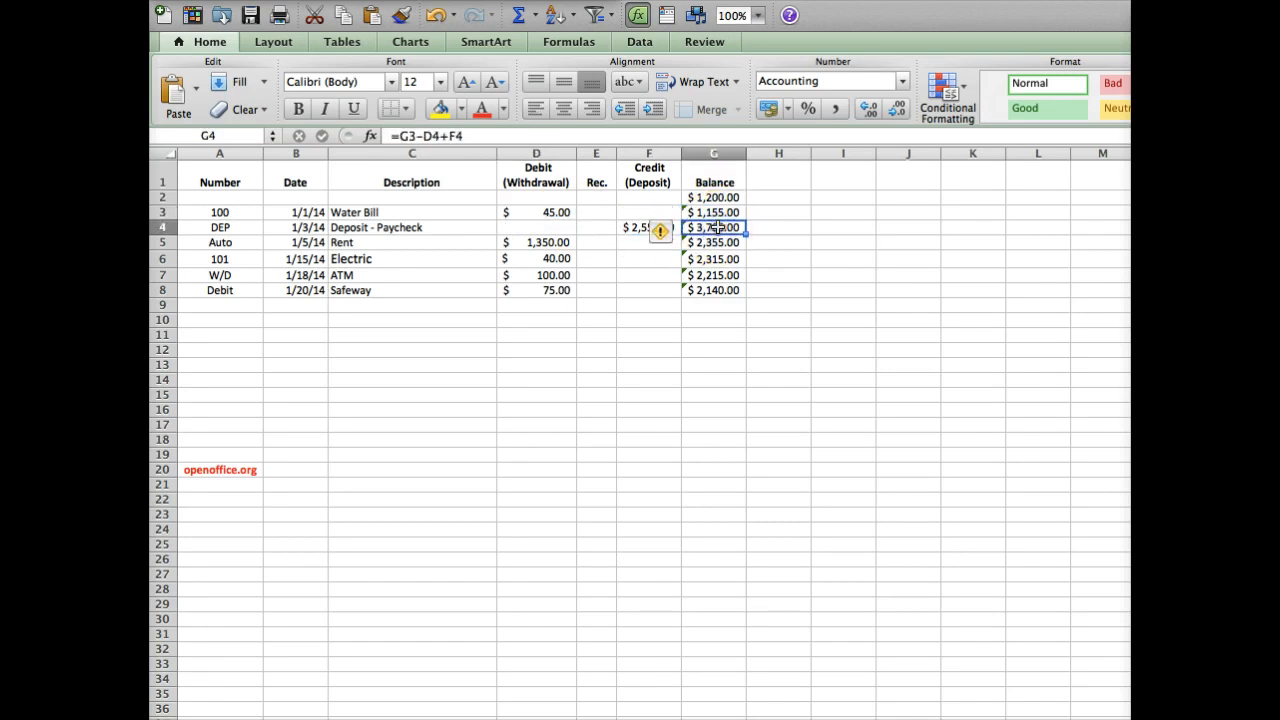
pyautogui.click(719, 243)
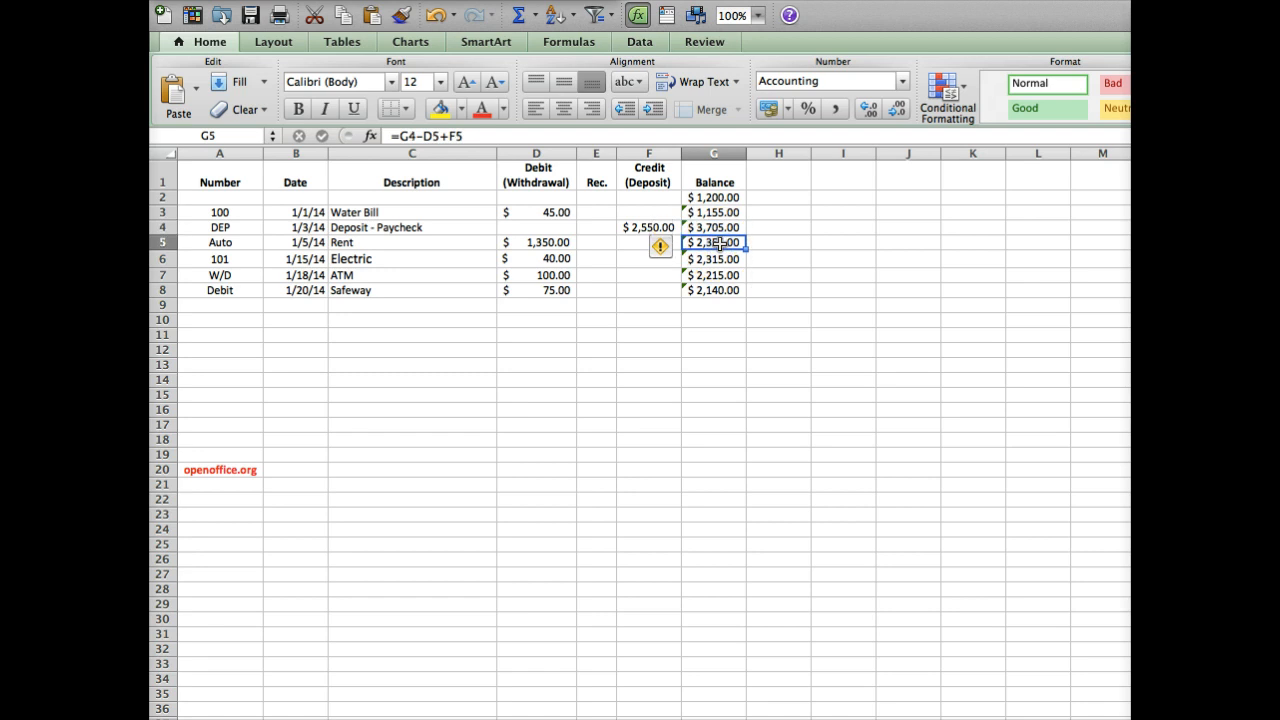
pyautogui.click(720, 260)
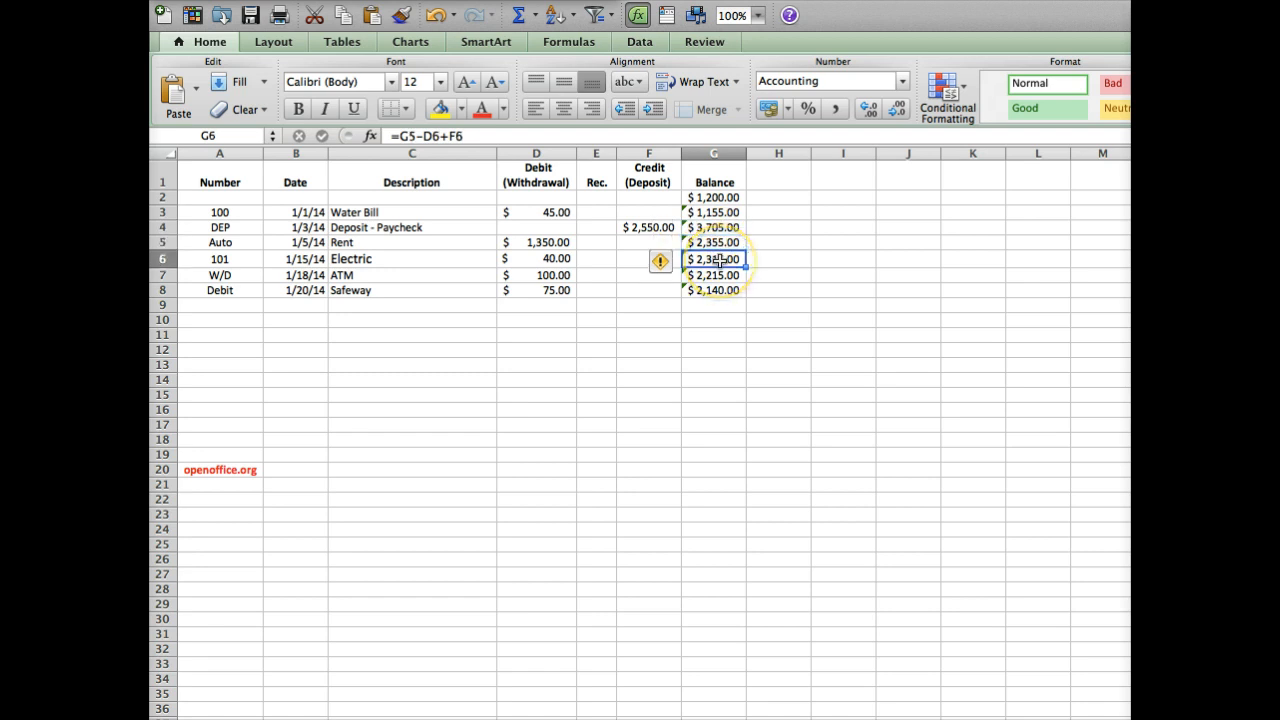
pyautogui.click(719, 276)
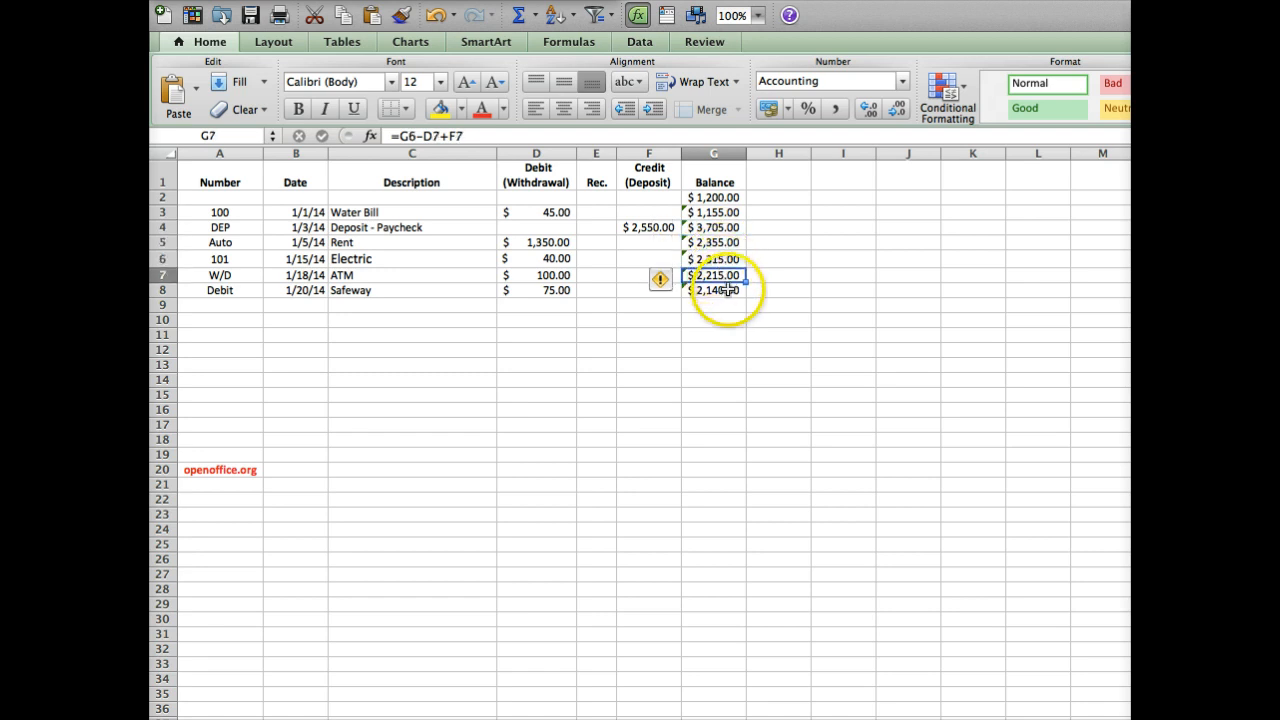
pyautogui.click(727, 289)
pyautogui.click(735, 319)
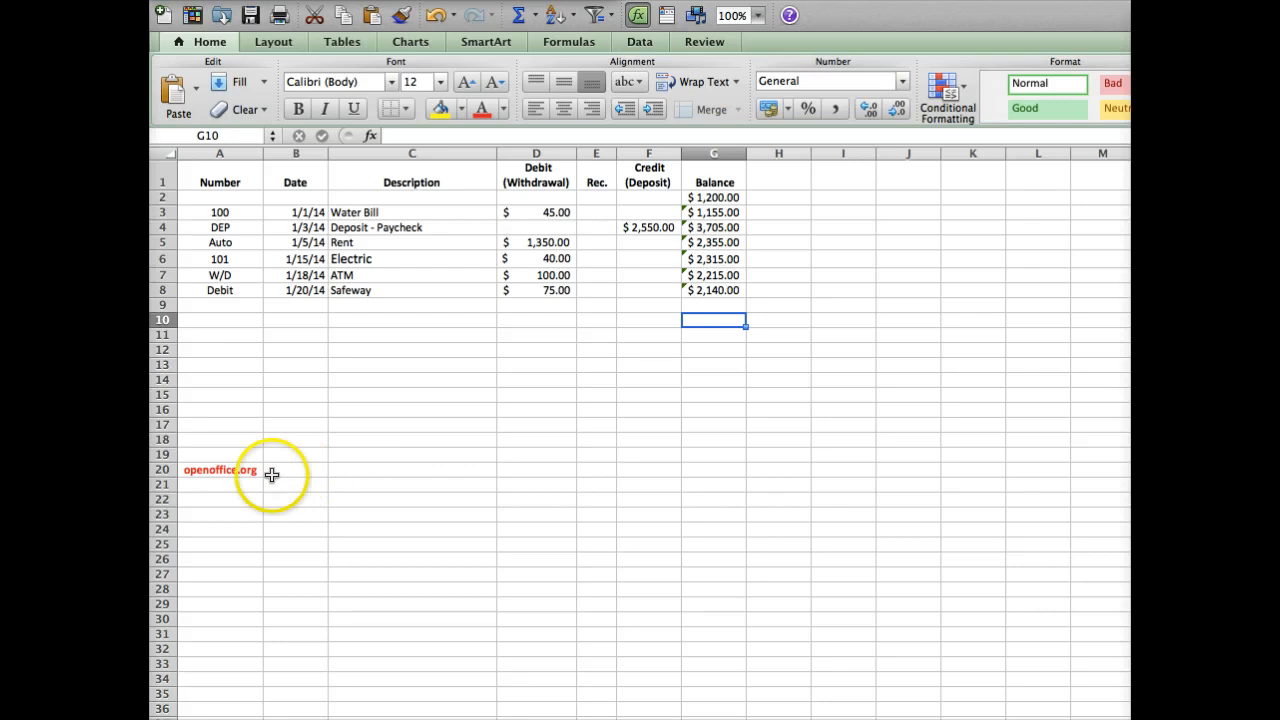
pyautogui.click(242, 470)
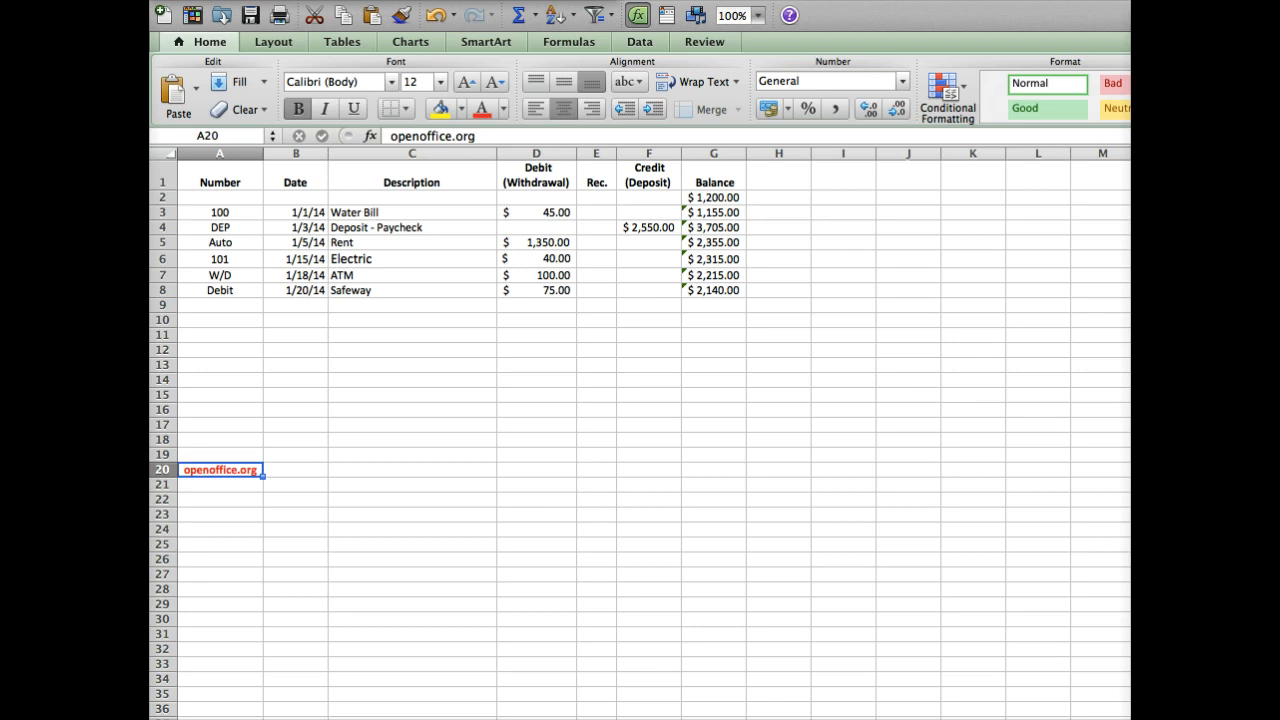
# - Switch to the blank sheet and enter the headers Number, Date and Description in cells A1 to C1
pyautogui.click(350, 719)
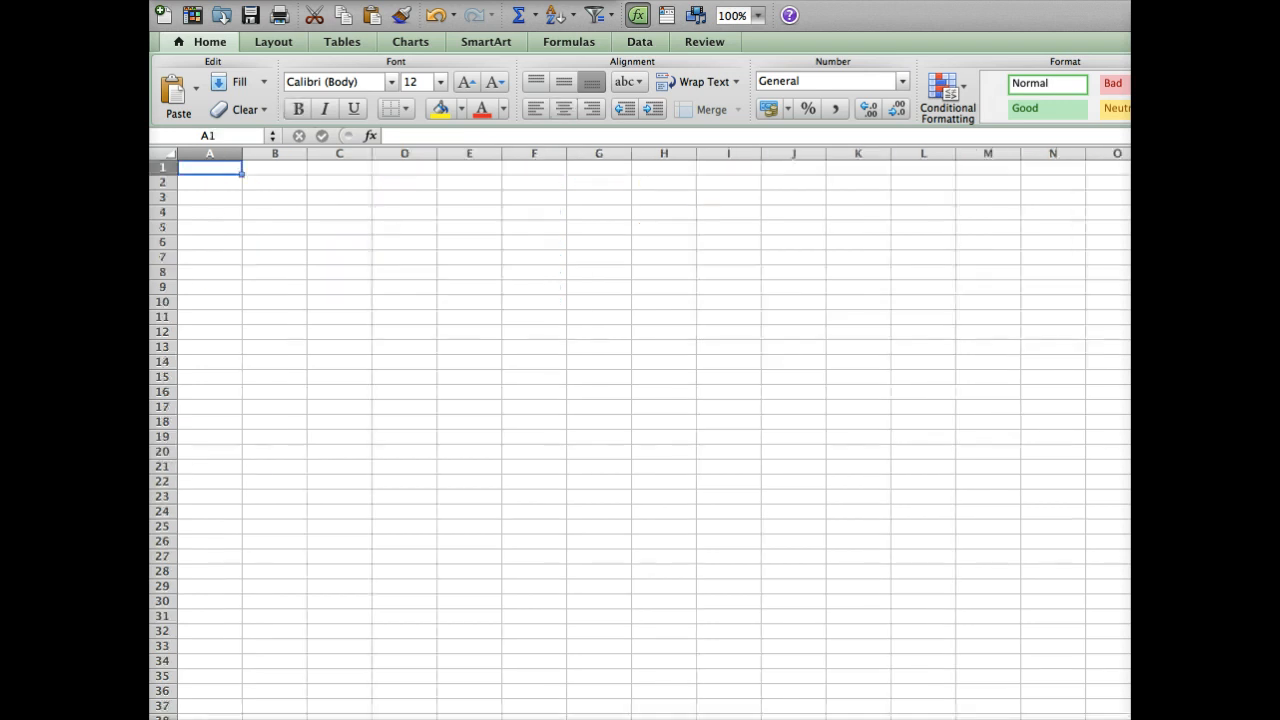
pyautogui.write('Nf')
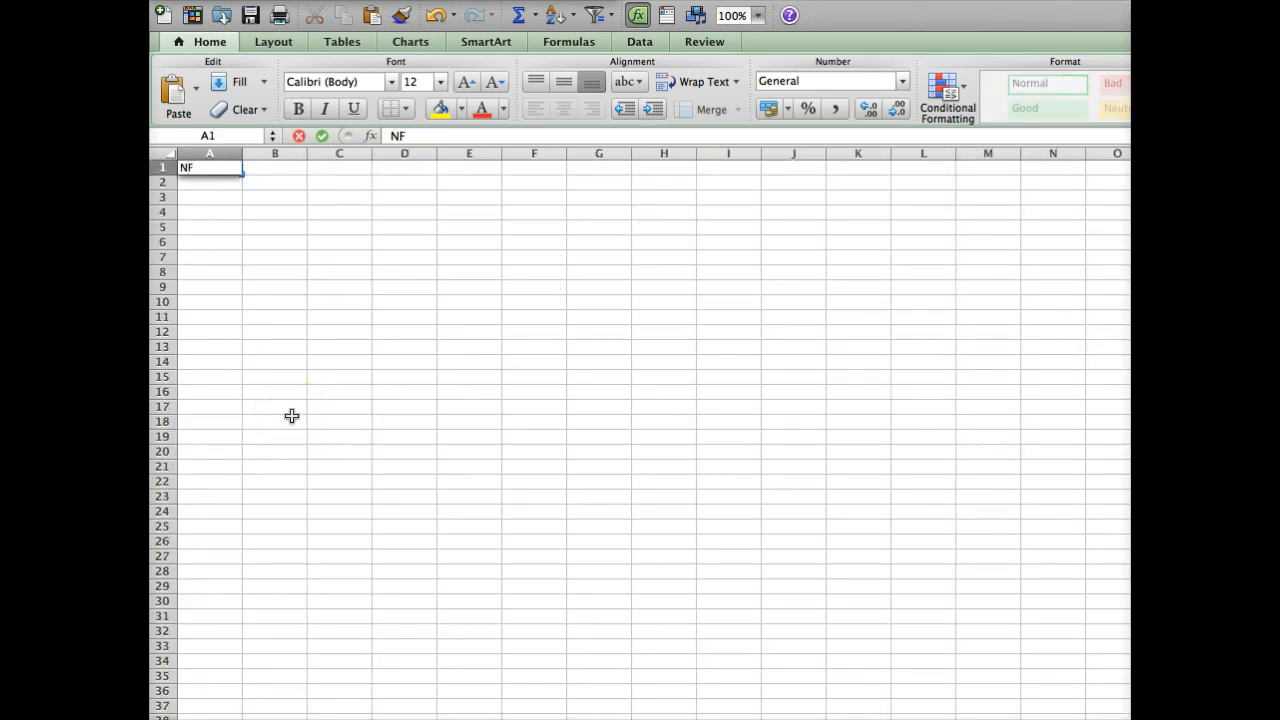
pyautogui.press('BackSpace')
pyautogui.write('umber')
pyautogui.press('Tab')
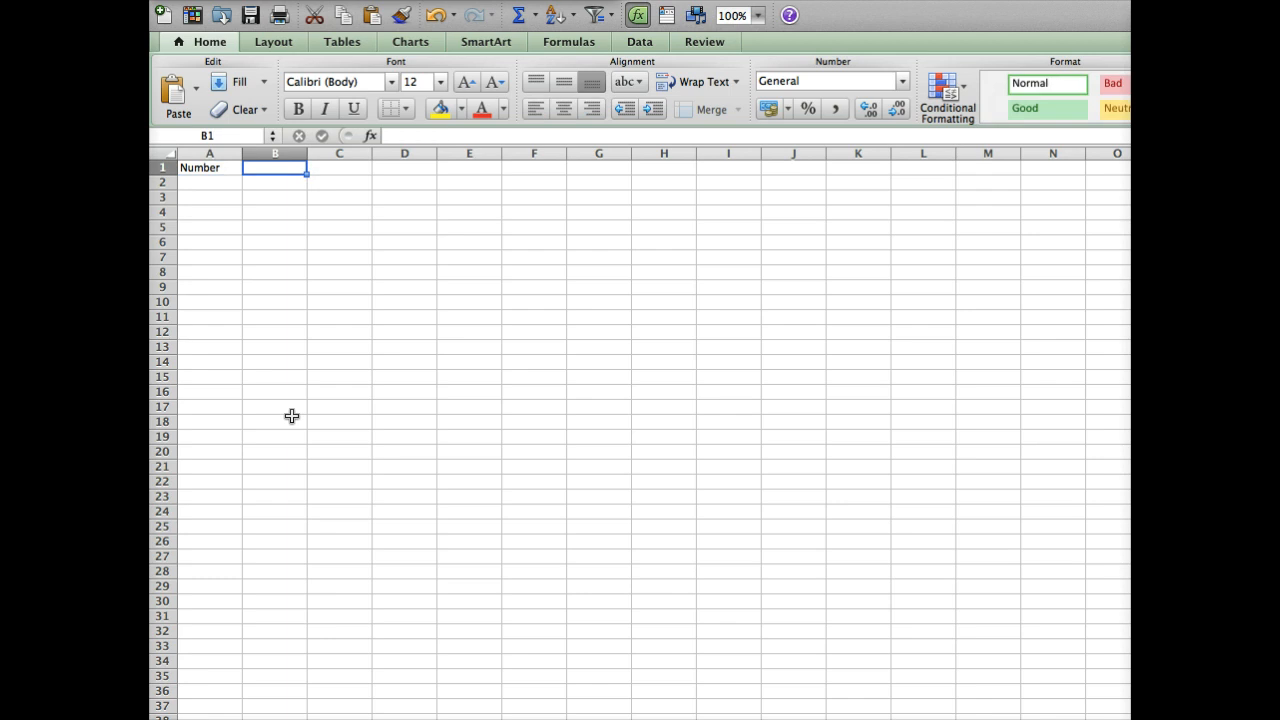
pyautogui.write('Date')
pyautogui.press('Tab')
pyautogui.write('De')
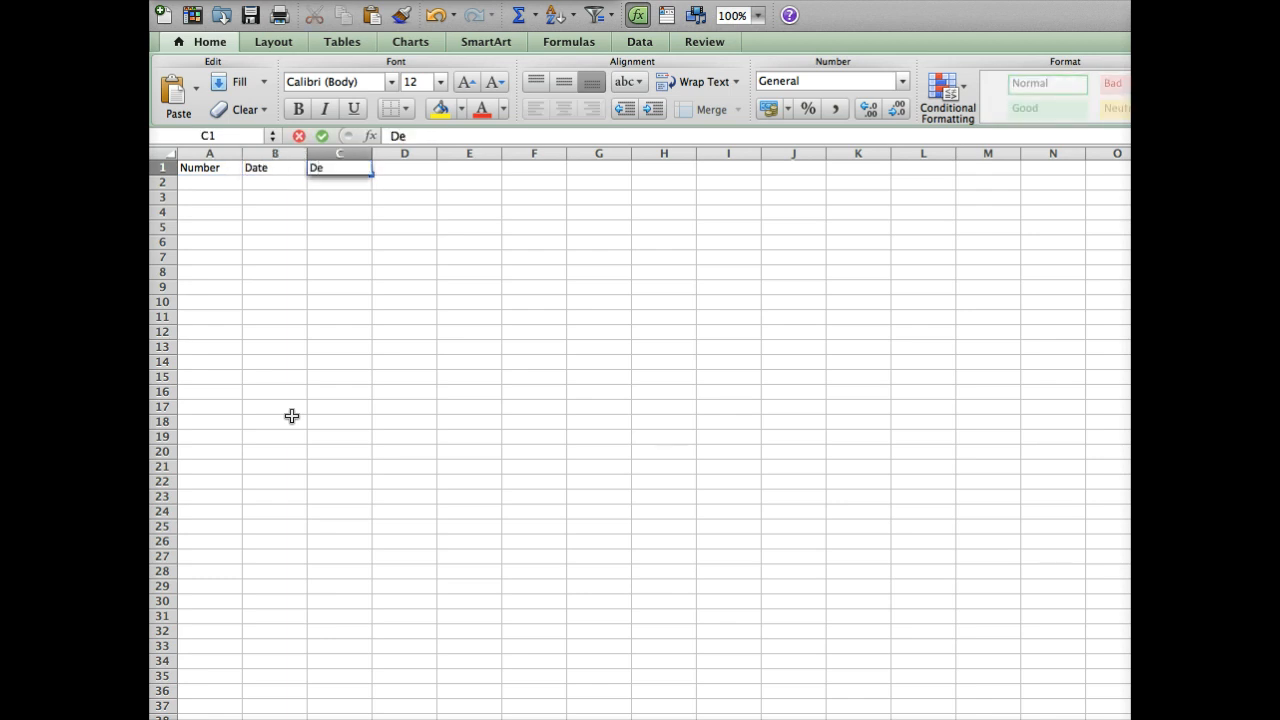
pyautogui.write('scription')
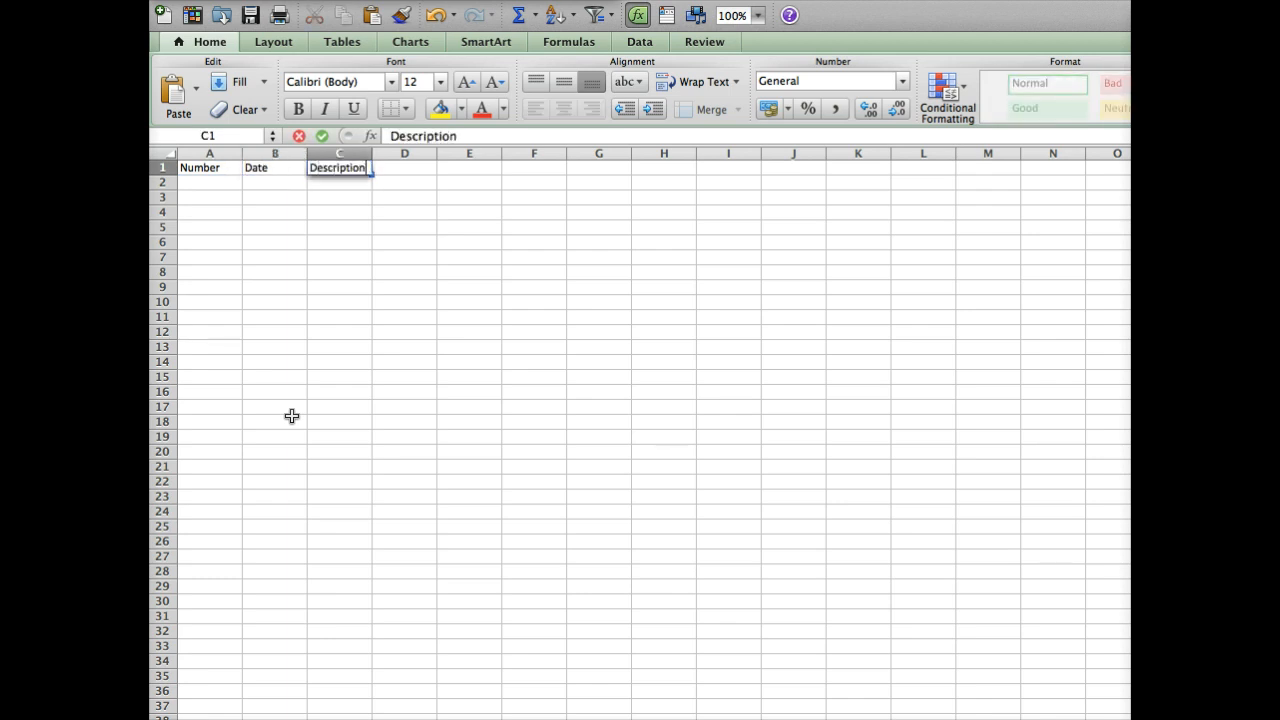
pyautogui.press('Tab')
# - Enter the headers "Debit (Withdrawal)" in D1 and "Rec." in E1
pyautogui.write('De')
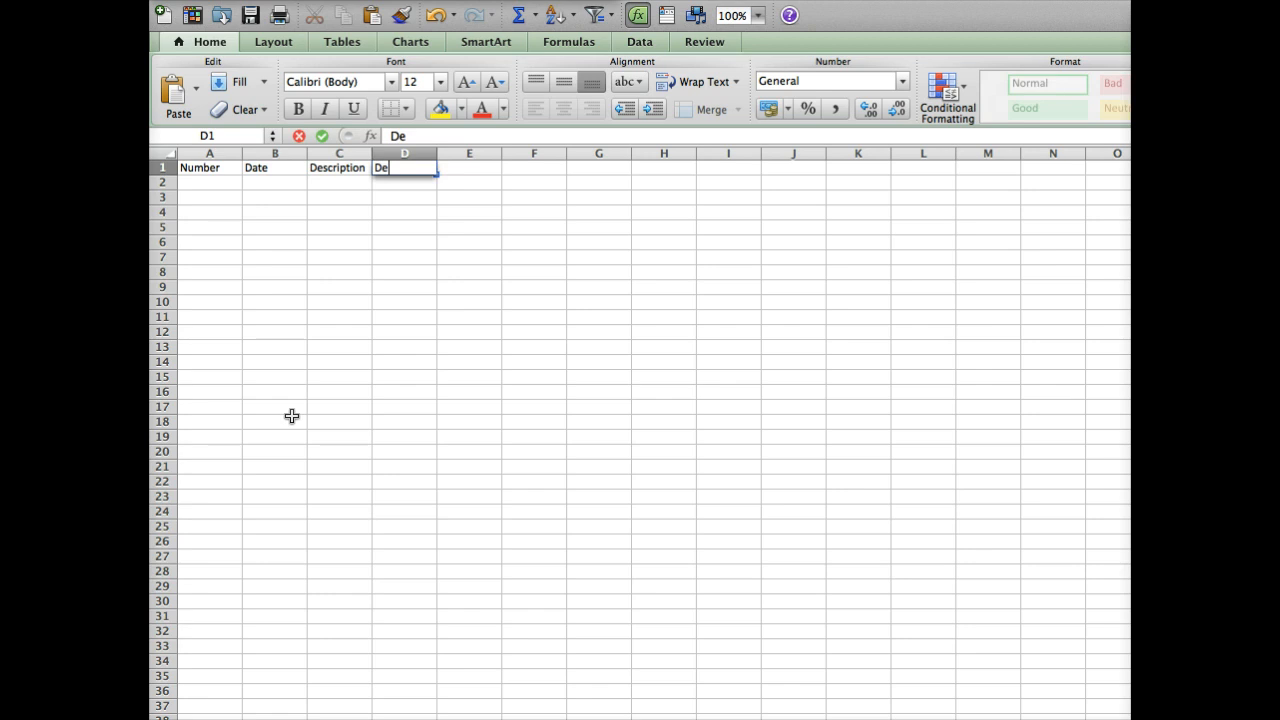
pyautogui.write('bit (Withdrawal)')
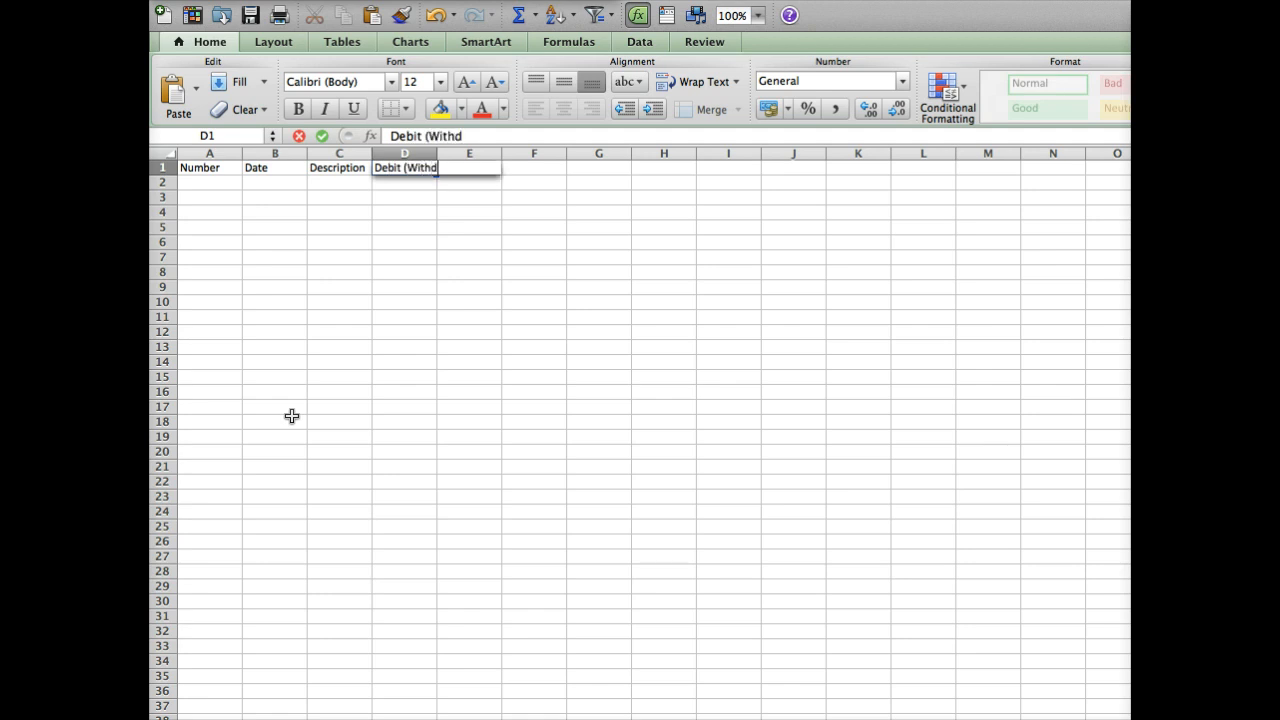
pyautogui.press('Tab')
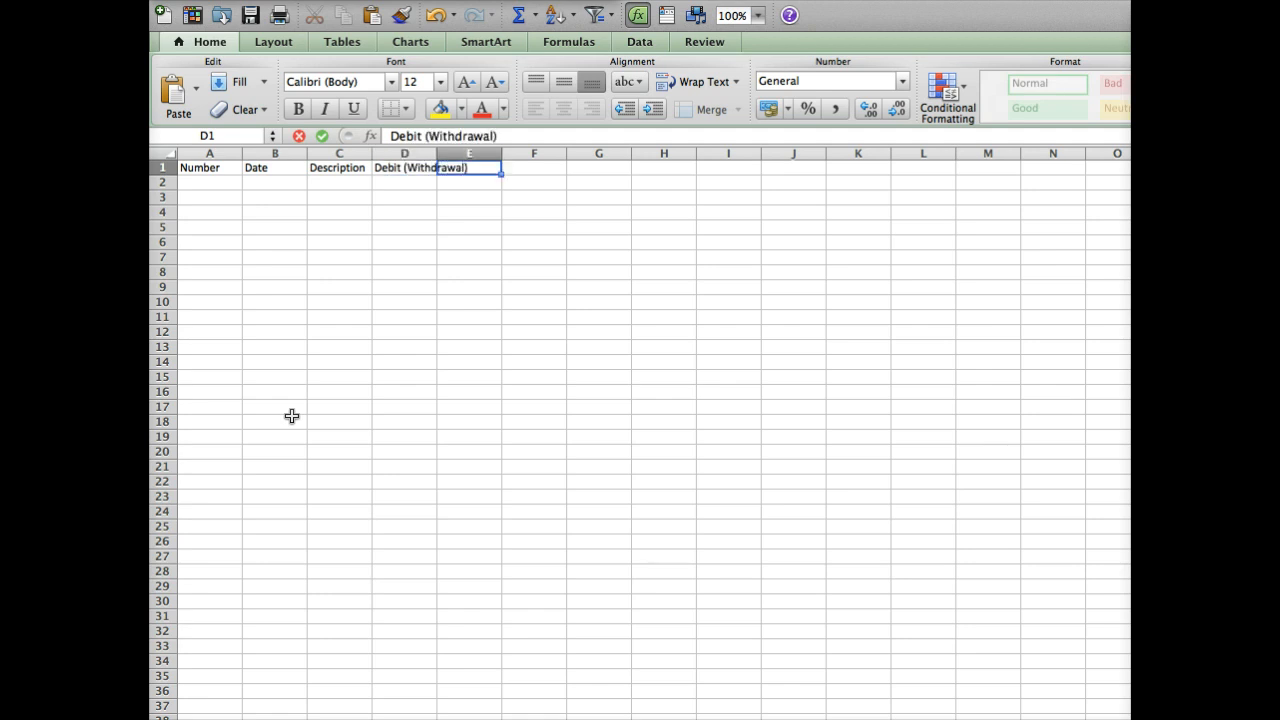
pyautogui.write('Re')
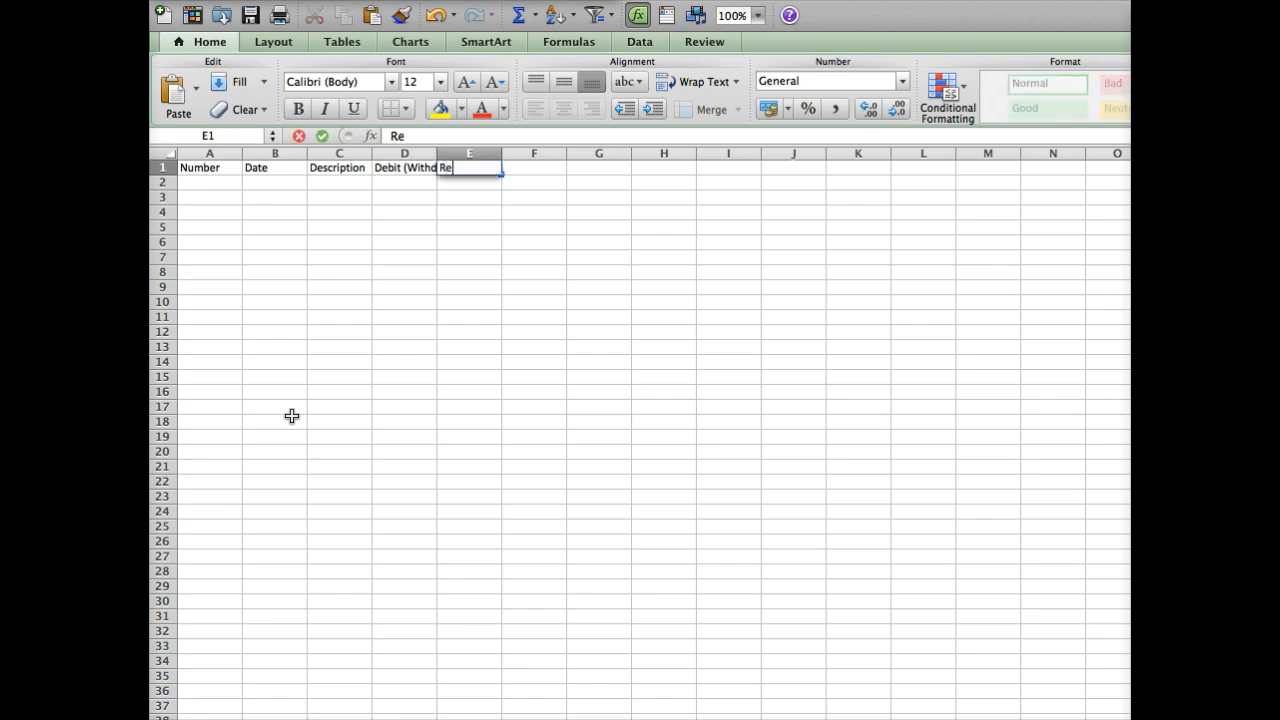
pyautogui.write('c.')
pyautogui.press('Tab')
# - Enter the headers "Credit (Deposit)" in F1 and "Balance" in G1
pyautogui.write('C')
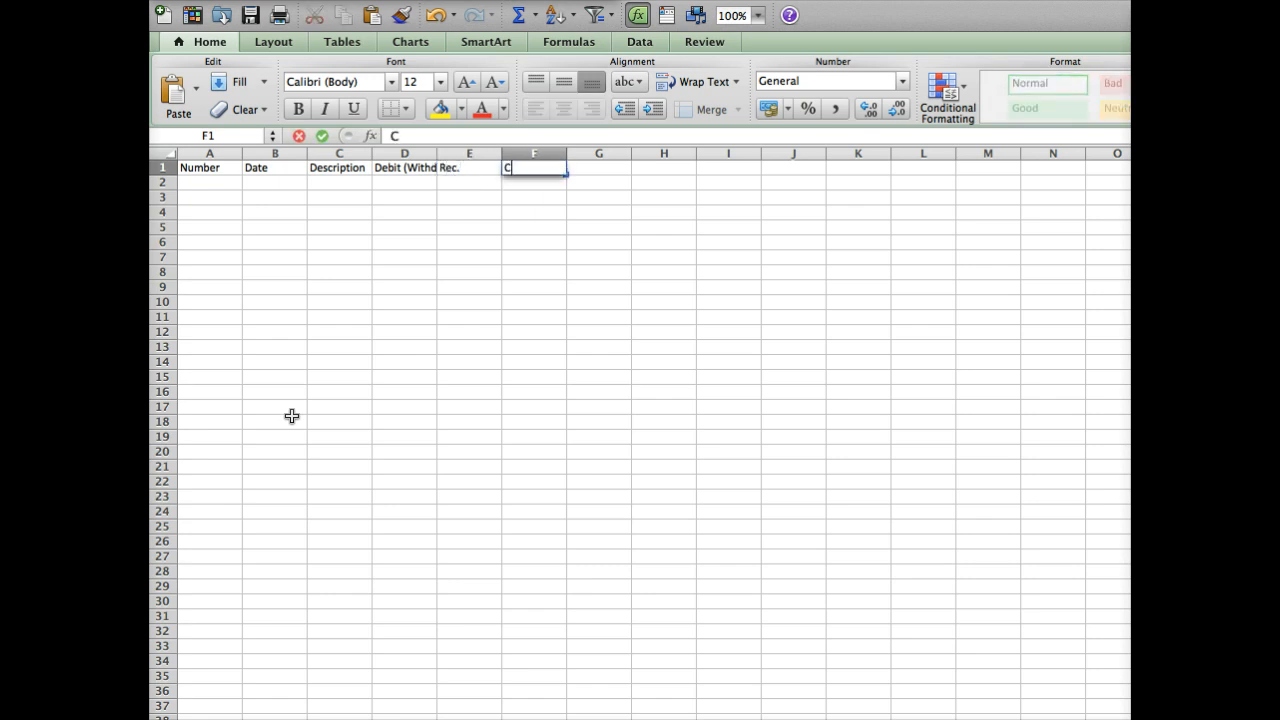
pyautogui.write('redit (Dep')
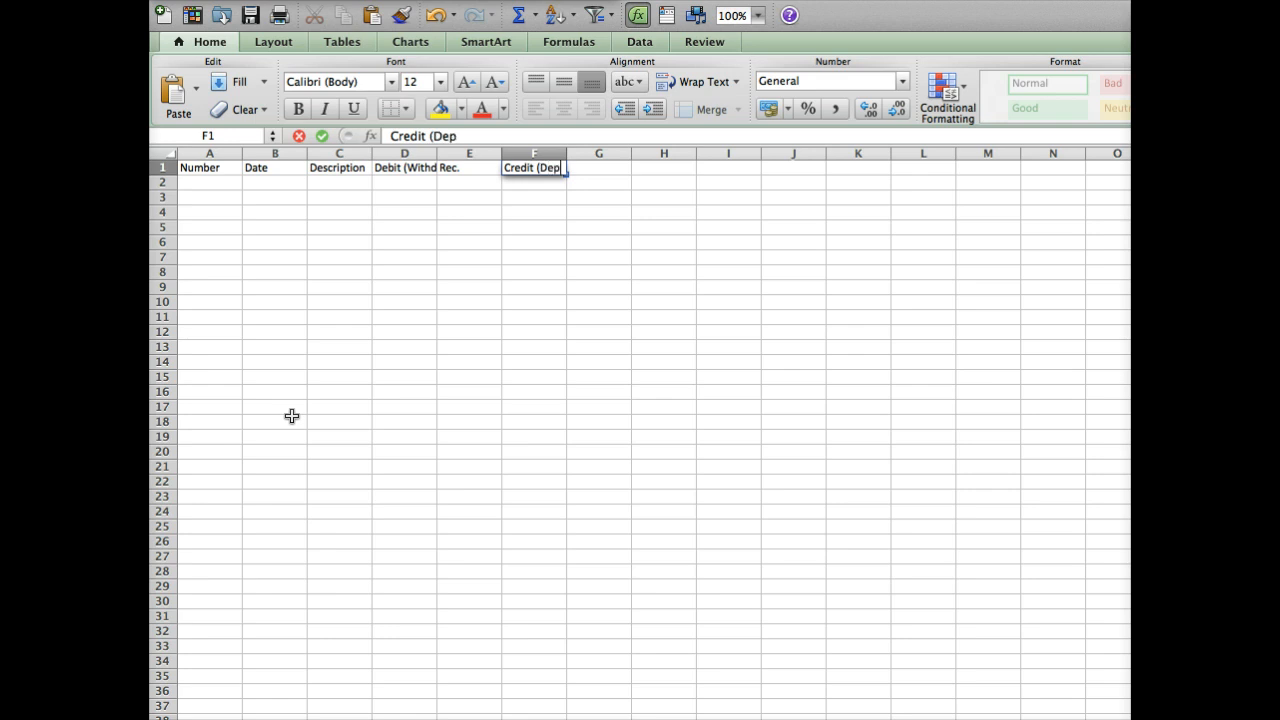
pyautogui.write('osit)')
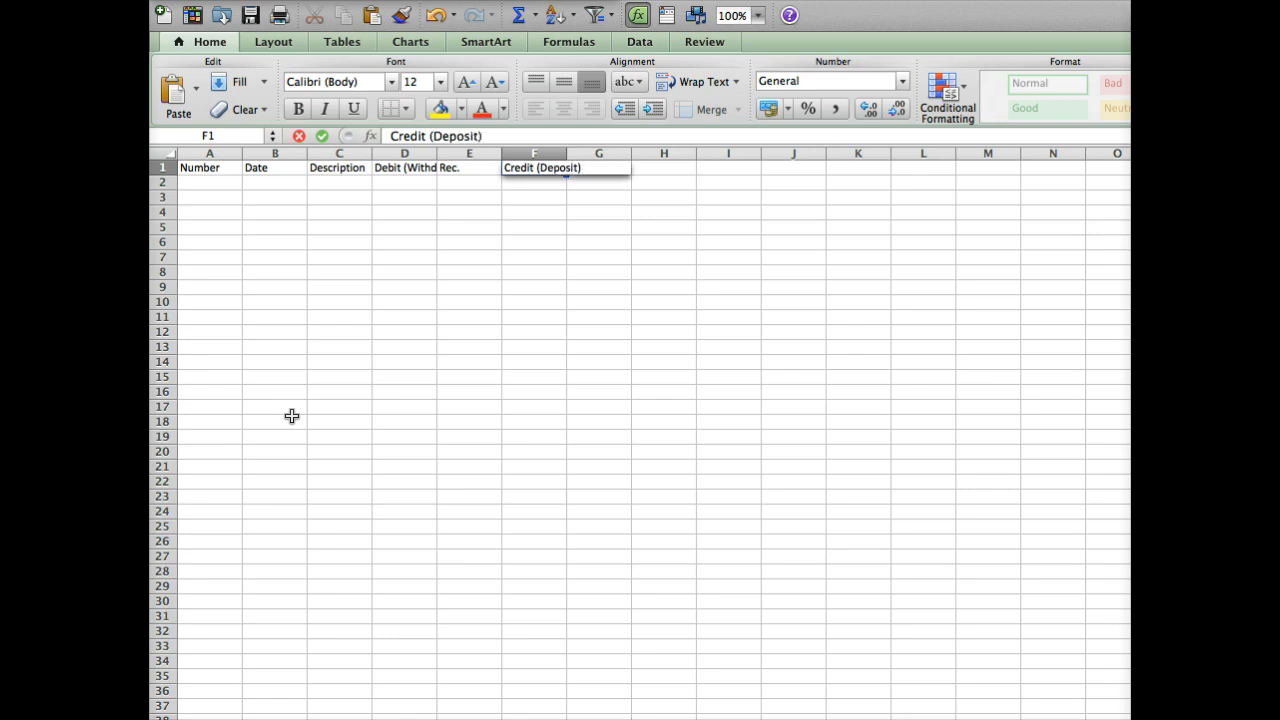
pyautogui.press('Tab')
pyautogui.write('Balance')
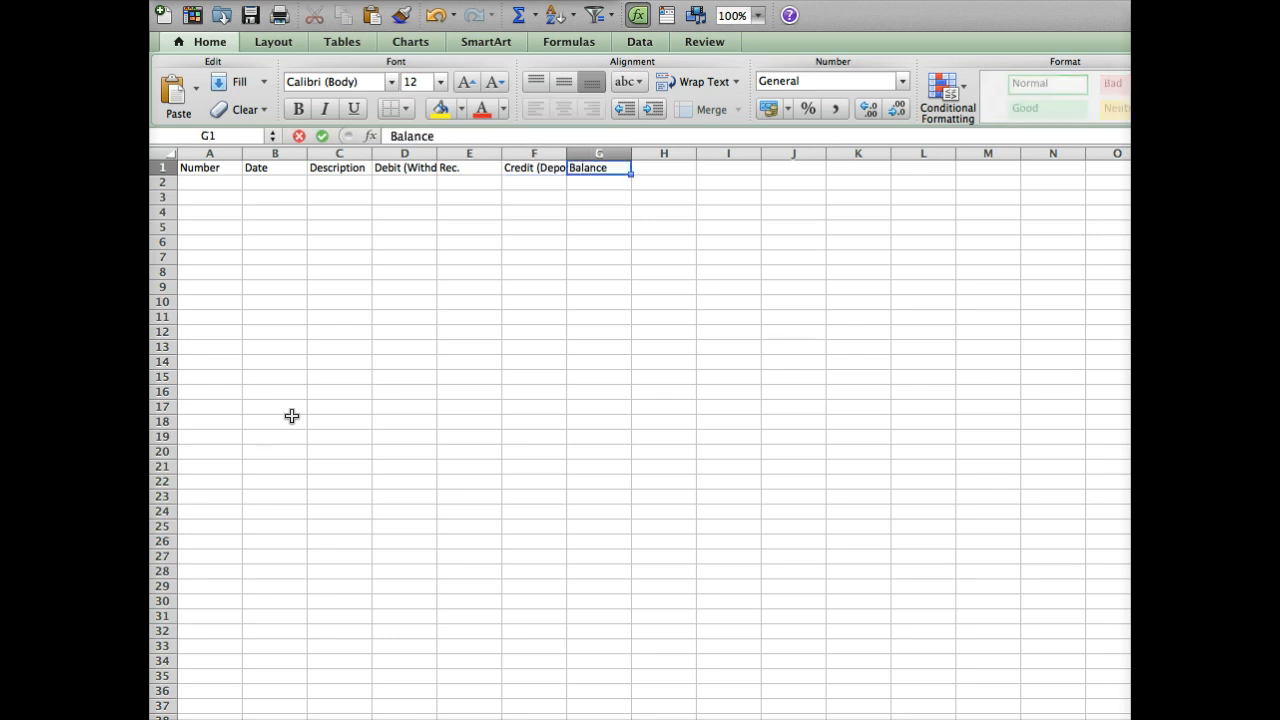
pyautogui.press('Return')
# - Make the header cells A1 to G1 bold and center their text horizontally
pyautogui.press('Up')
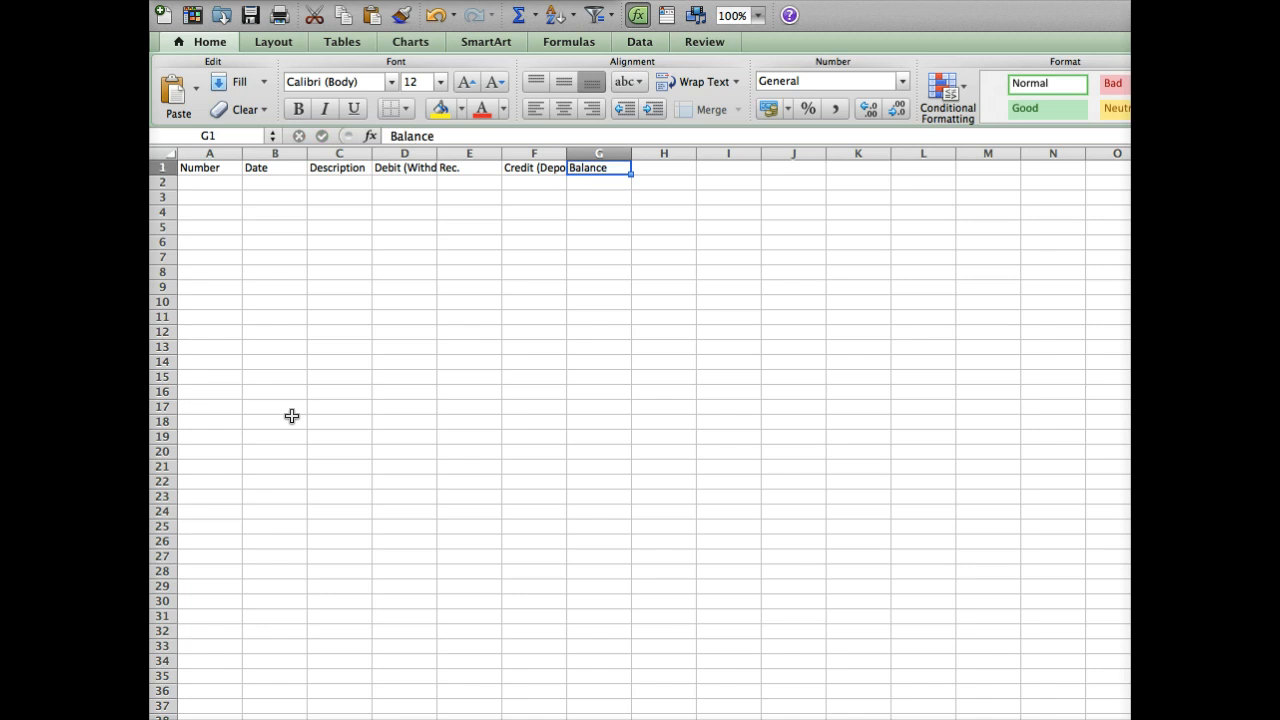
pyautogui.press('Left')
pyautogui.press('Left')
pyautogui.press('Left')
pyautogui.press('Left')
pyautogui.press('Left')
pyautogui.press('Left')
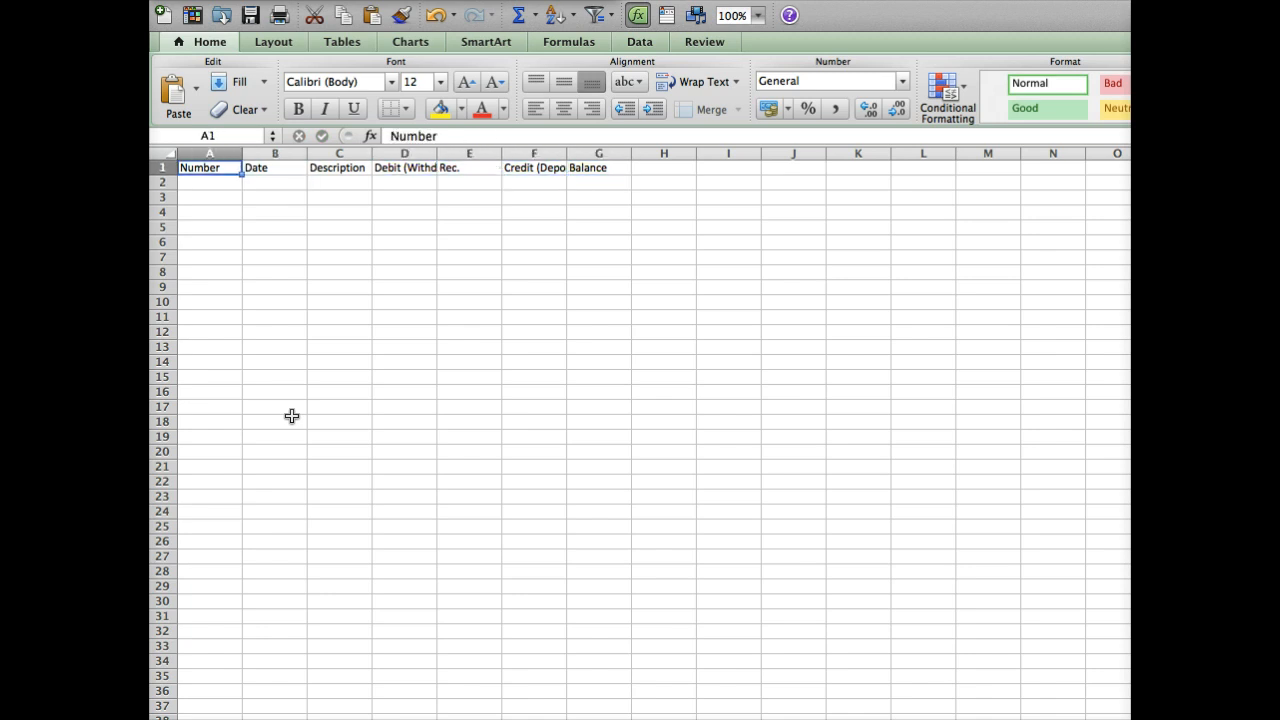
pyautogui.press('Right')
pyautogui.press('Right')
pyautogui.press('Left')
pyautogui.press('Left')
pyautogui.hotkey('shift', 'Right')
pyautogui.hotkey('shift', 'Right')
pyautogui.hotkey('shift', 'Right')
pyautogui.hotkey('shift', 'Right')
pyautogui.hotkey('shift', 'Right')
pyautogui.hotkey('shift', 'Right')
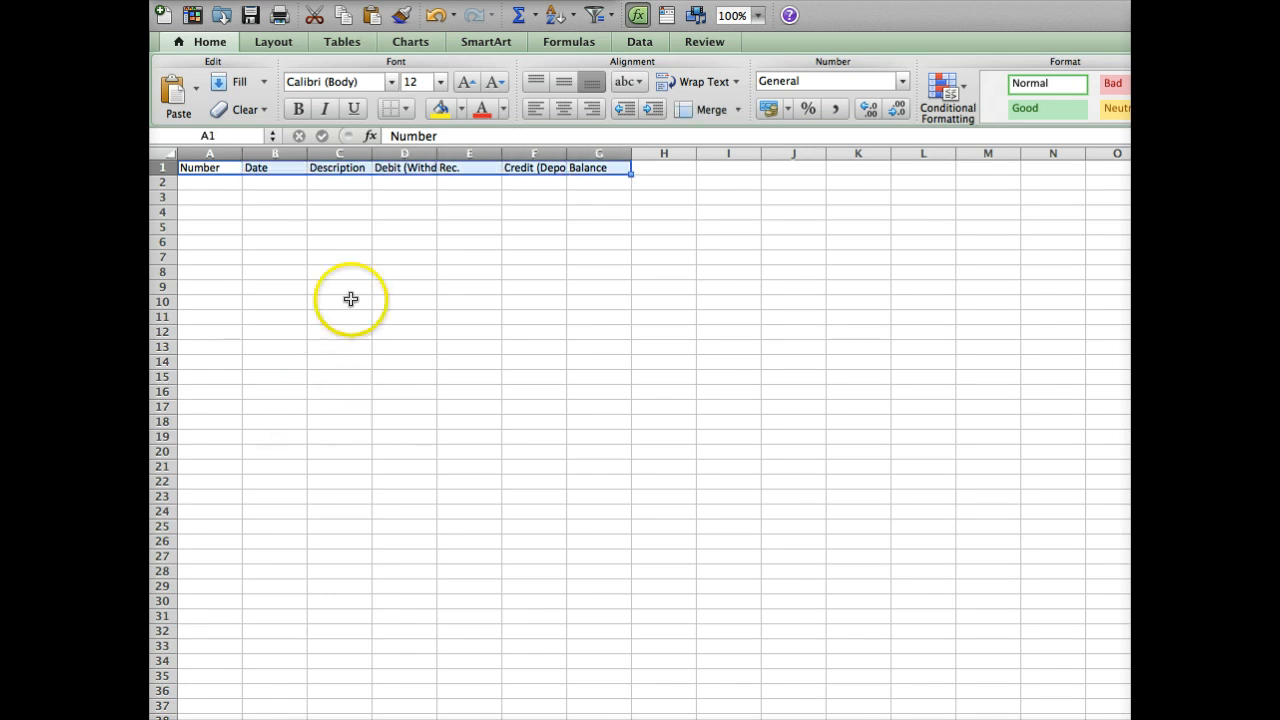
pyautogui.click(300, 105)
pyautogui.click(558, 110)
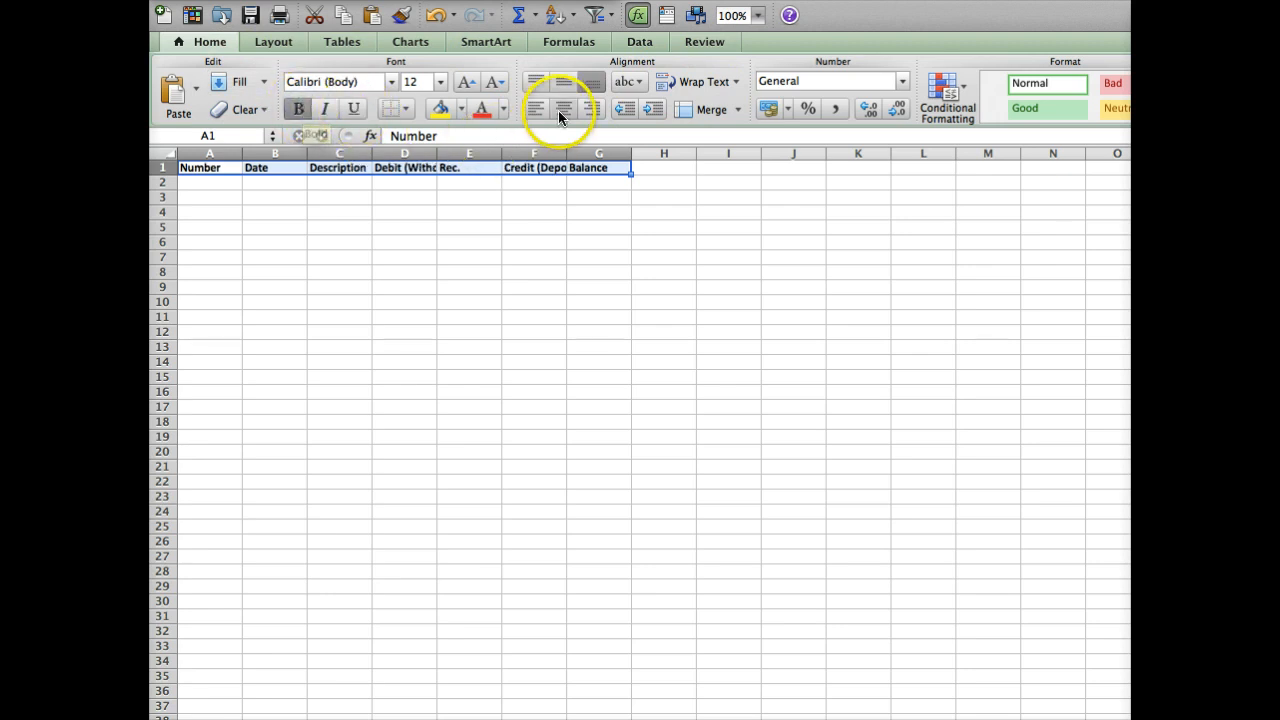
# - Add a bottom border to the header cells A1 to G1
pyautogui.click(405, 108)
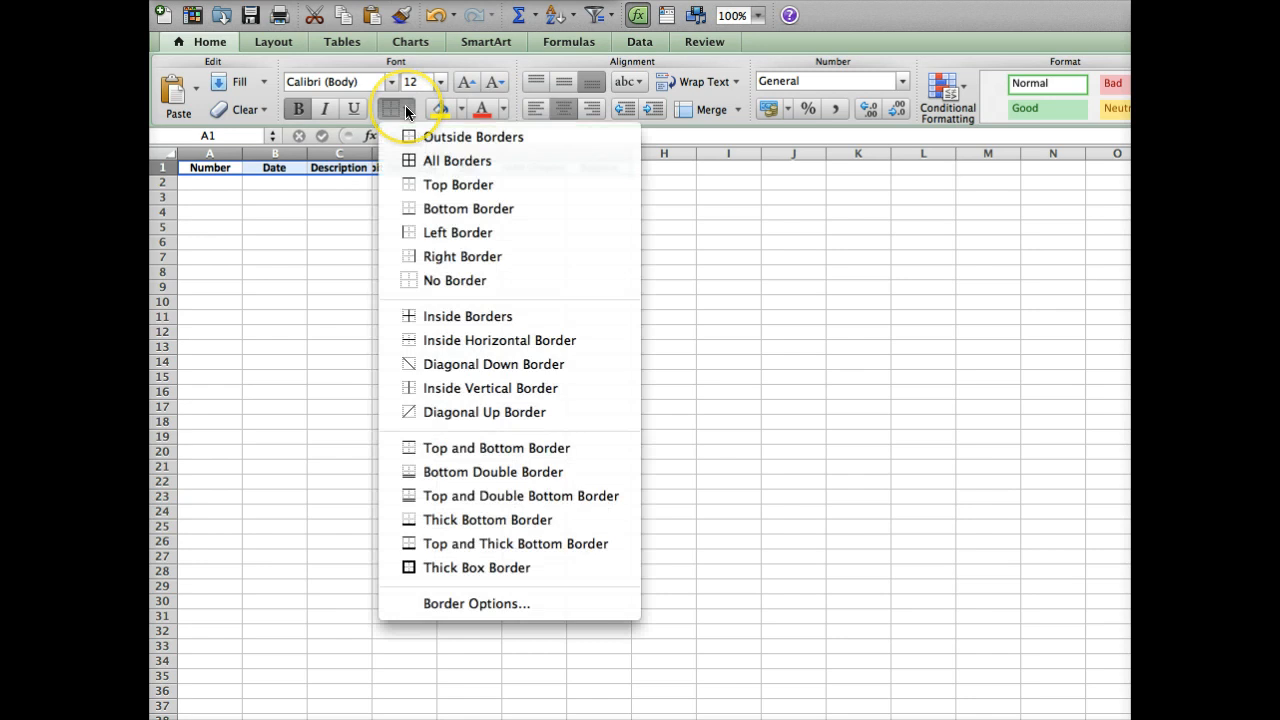
pyautogui.click(443, 208)
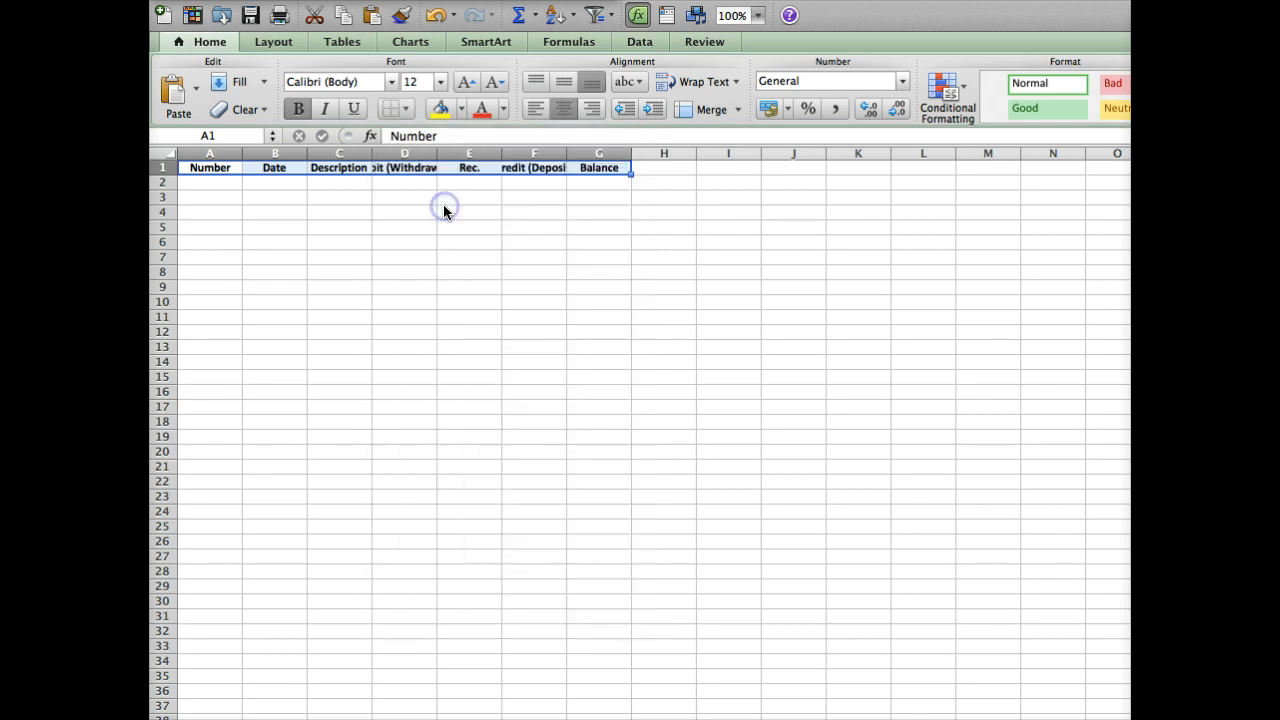
pyautogui.click(375, 212)
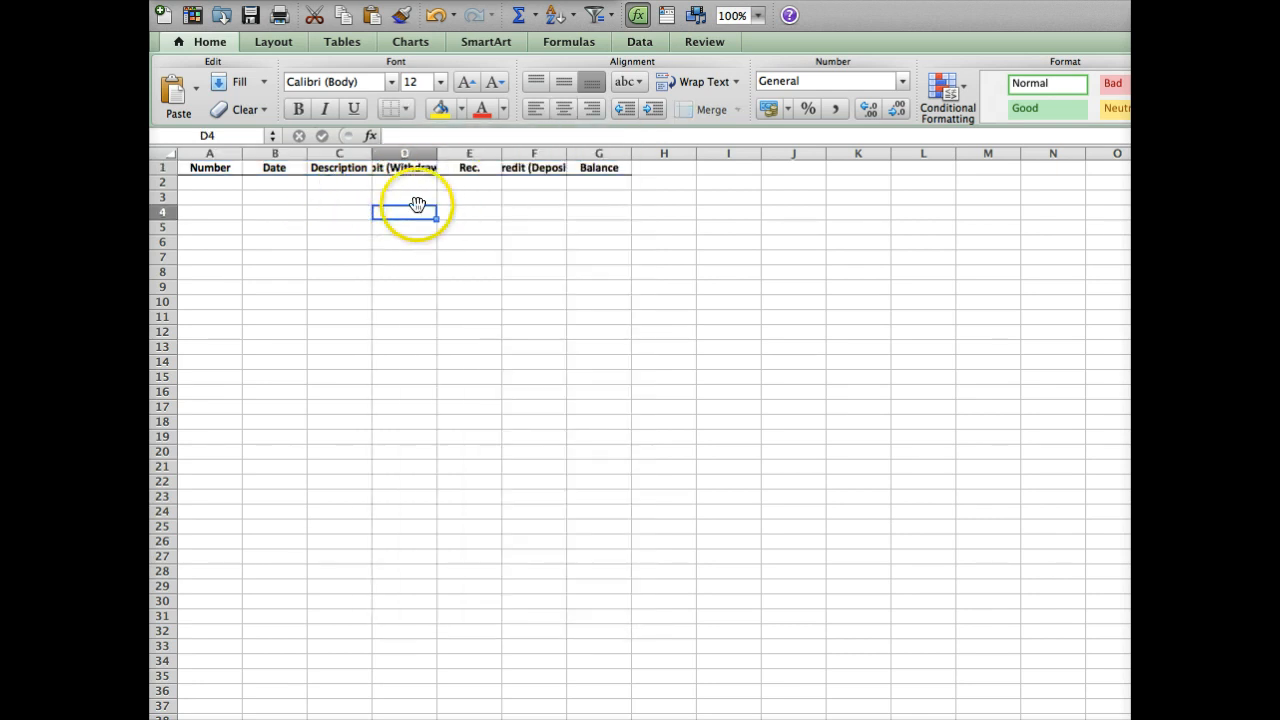
# - Turn on text wrapping for the header cells A1 to G1 in their cell format settings
pyautogui.click(208, 168)
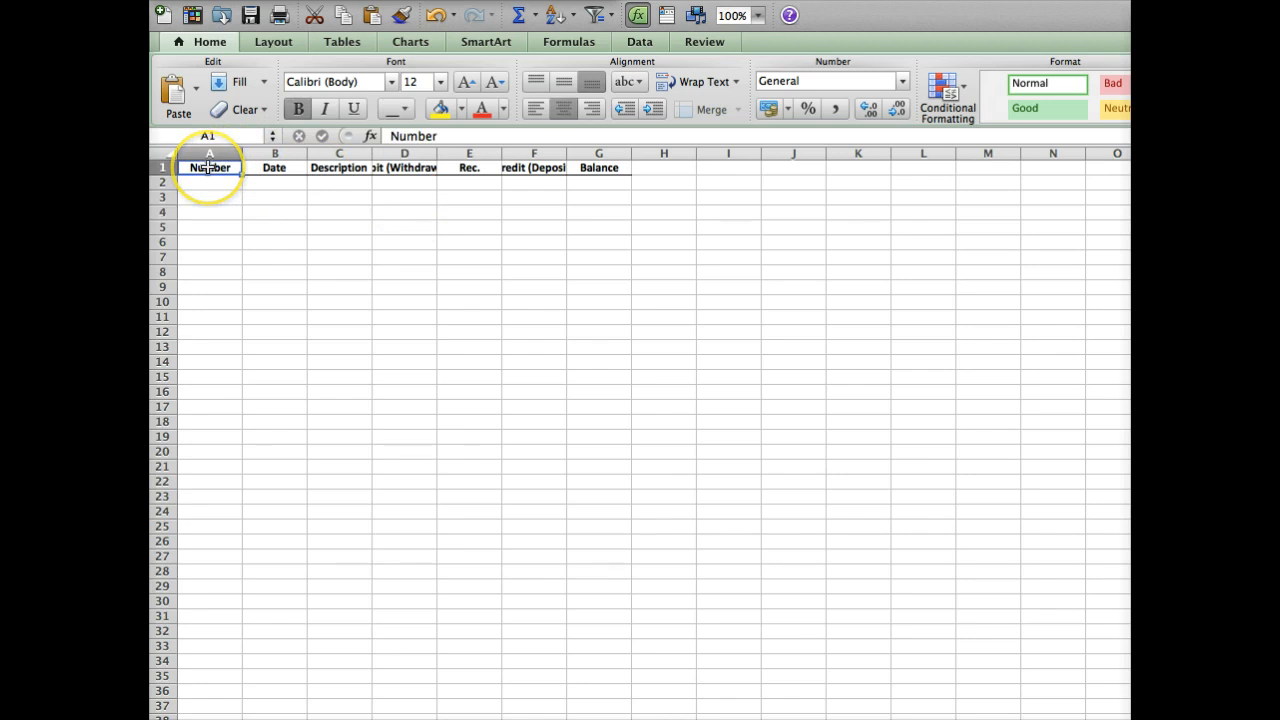
pyautogui.hotkey('shift', 'Right')
pyautogui.hotkey('shift', 'Right')
pyautogui.hotkey('shift', 'Right')
pyautogui.hotkey('shift', 'Right')
pyautogui.hotkey('shift', 'Right')
pyautogui.hotkey('shift', 'Right')
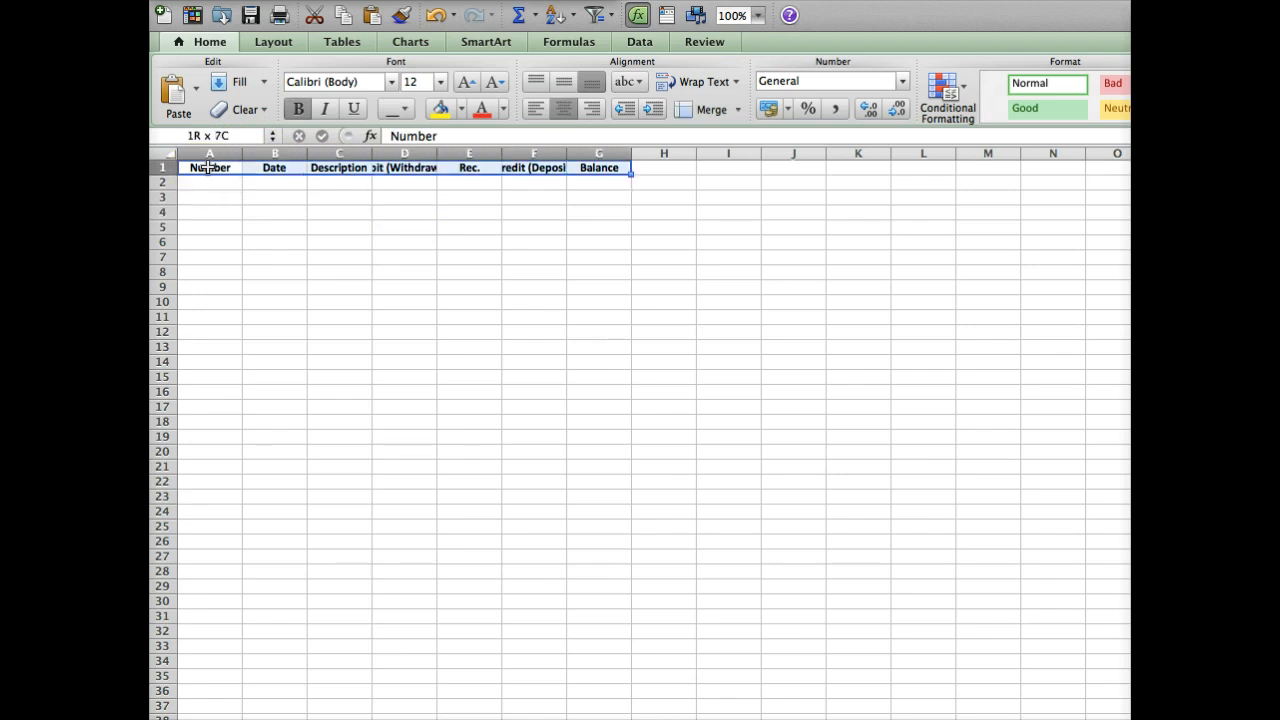
pyautogui.rightClick(263, 168)
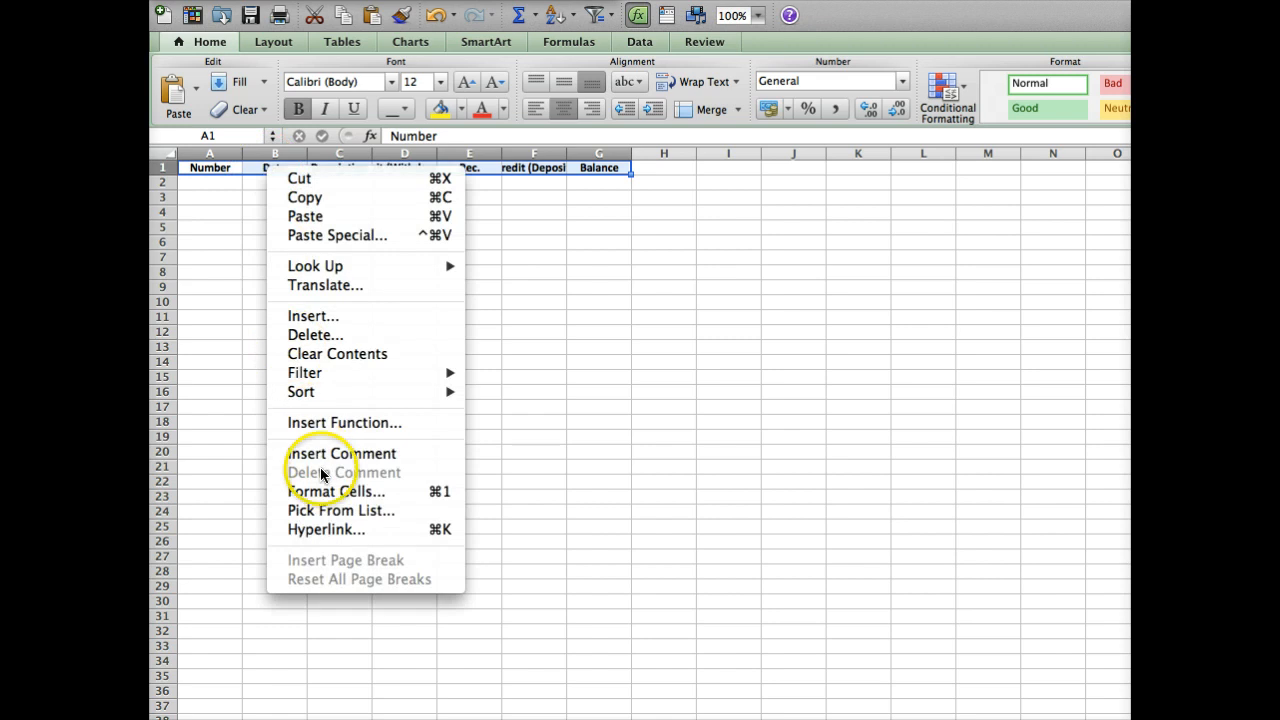
pyautogui.click(328, 492)
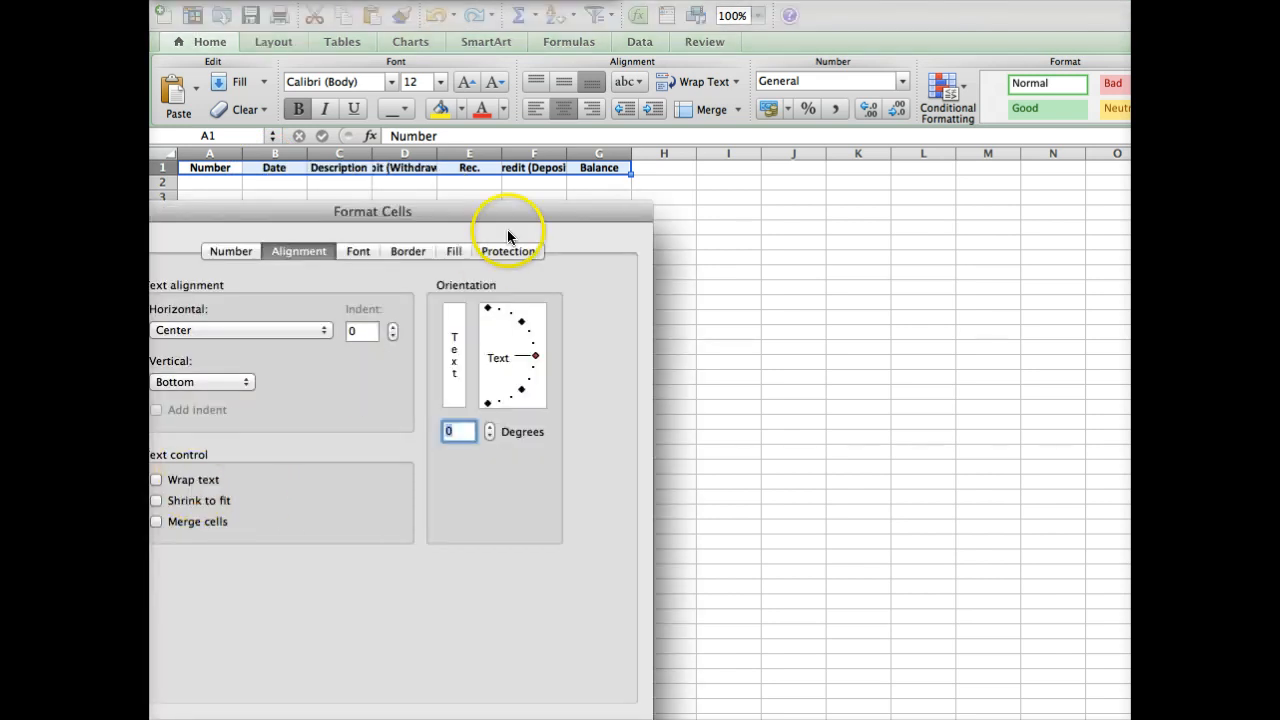
pyautogui.moveTo(511, 217); pyautogui.dragTo(692, 182)
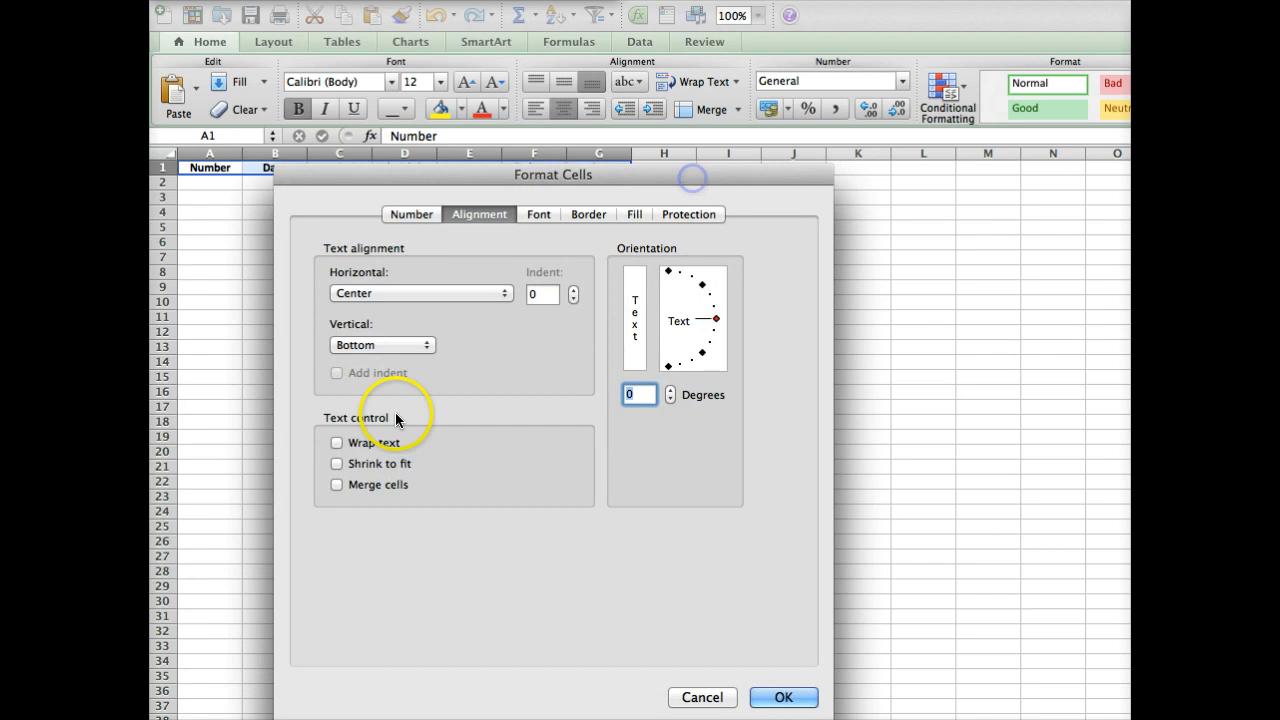
pyautogui.click(336, 443)
pyautogui.click(770, 692)
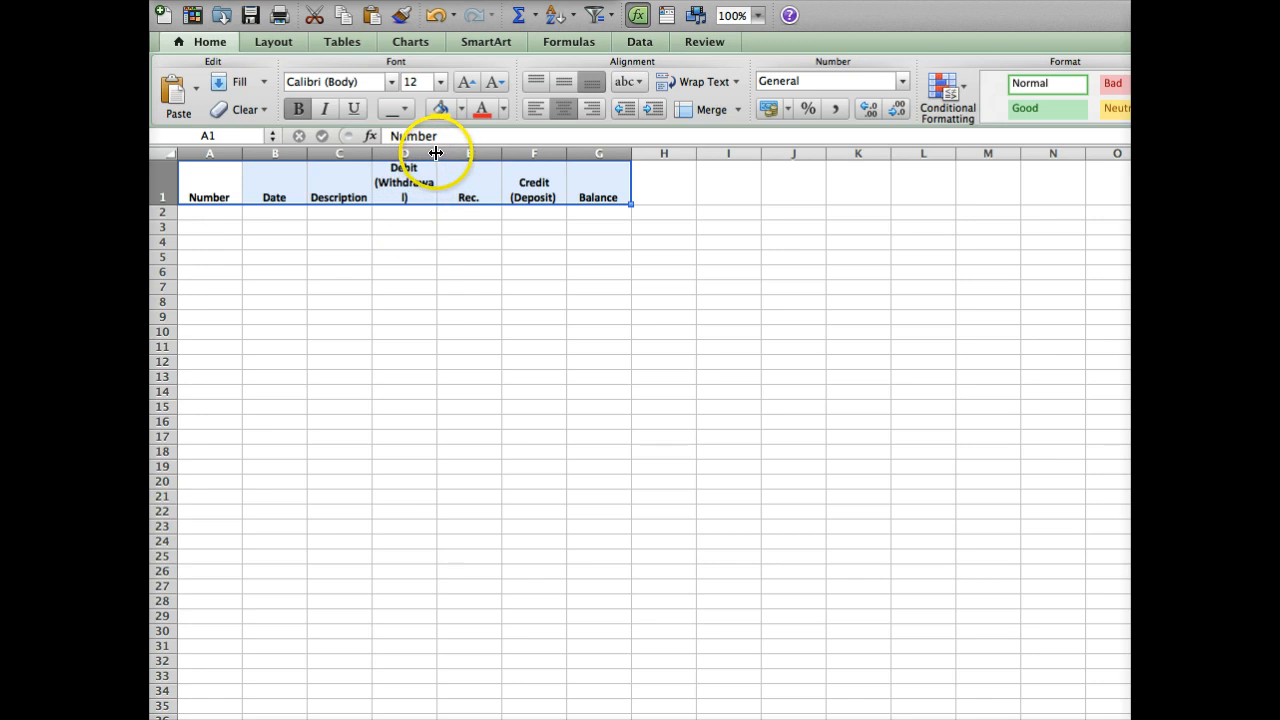
# - Widen column D slightly so "(Withdrawal)" fits on one line, and widen column C to more than three times its width
pyautogui.moveTo(437, 153); pyautogui.dragTo(444, 153)
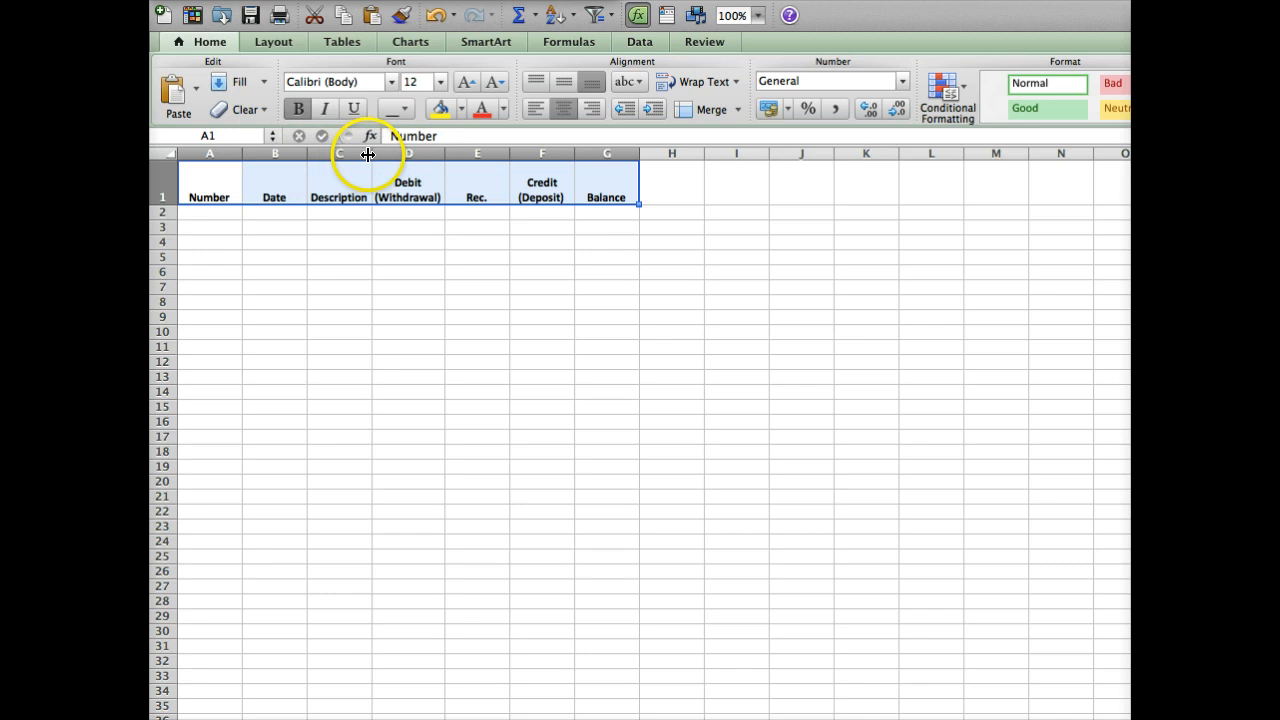
pyautogui.moveTo(368, 154); pyautogui.dragTo(531, 166)
pyautogui.click(494, 230)
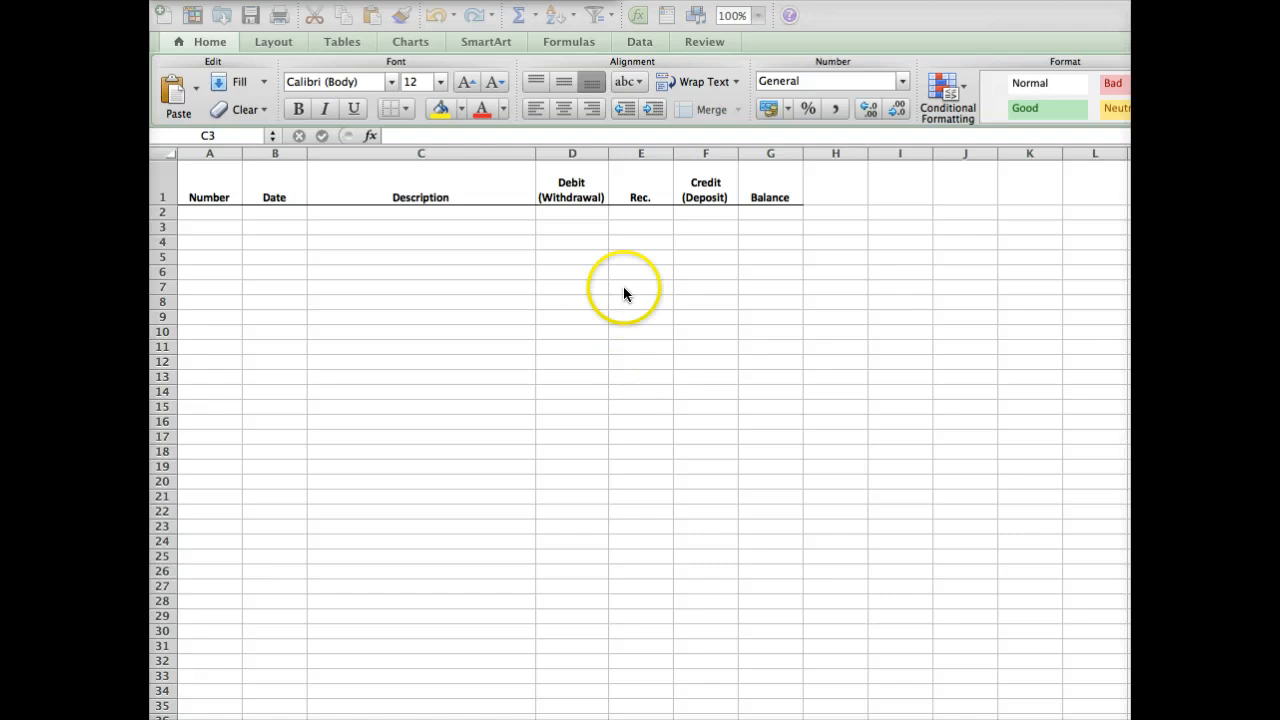
# - Apply the $ English (United States) accounting format to columns D through G
pyautogui.click(574, 150)
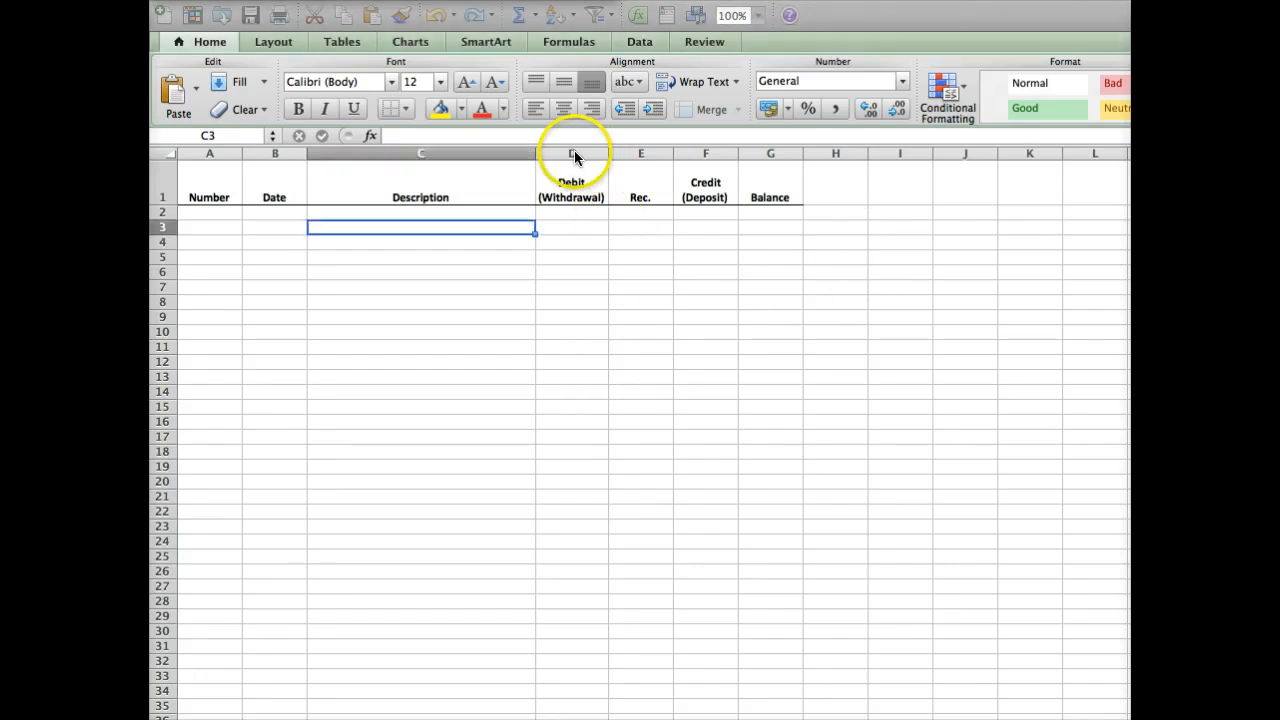
pyautogui.click(574, 150)
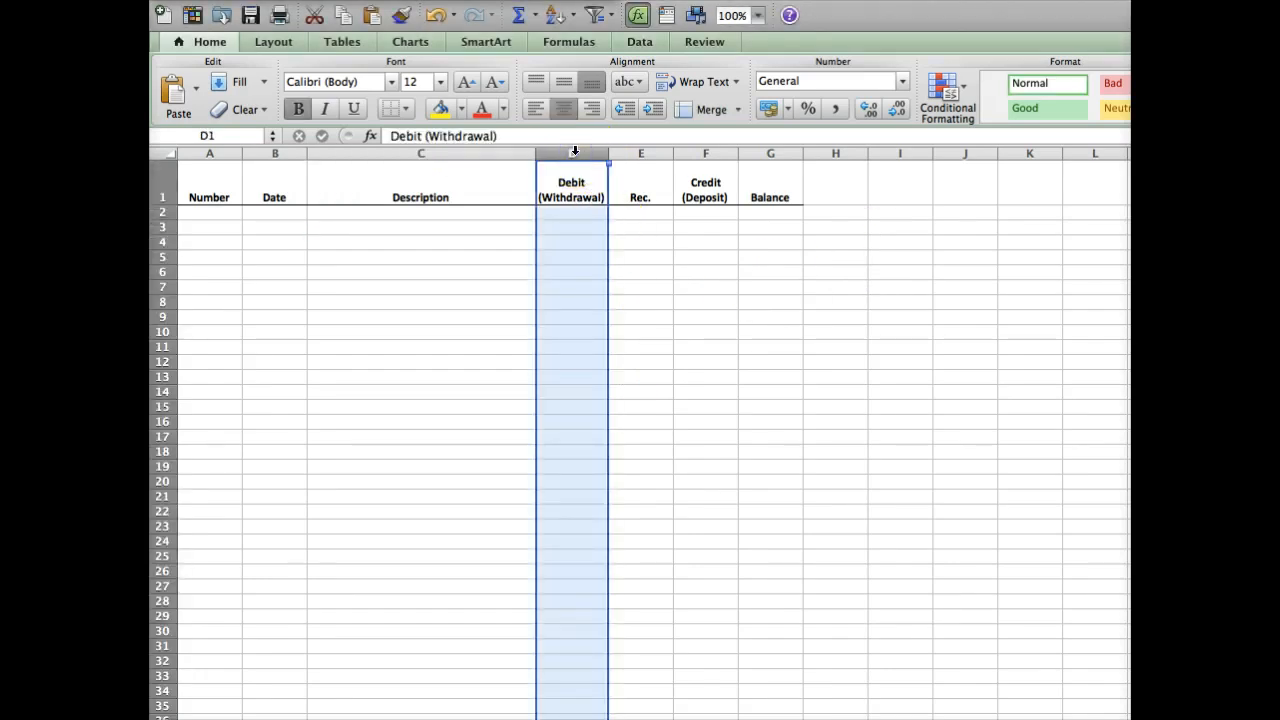
pyautogui.moveTo(574, 150); pyautogui.dragTo(749, 160)
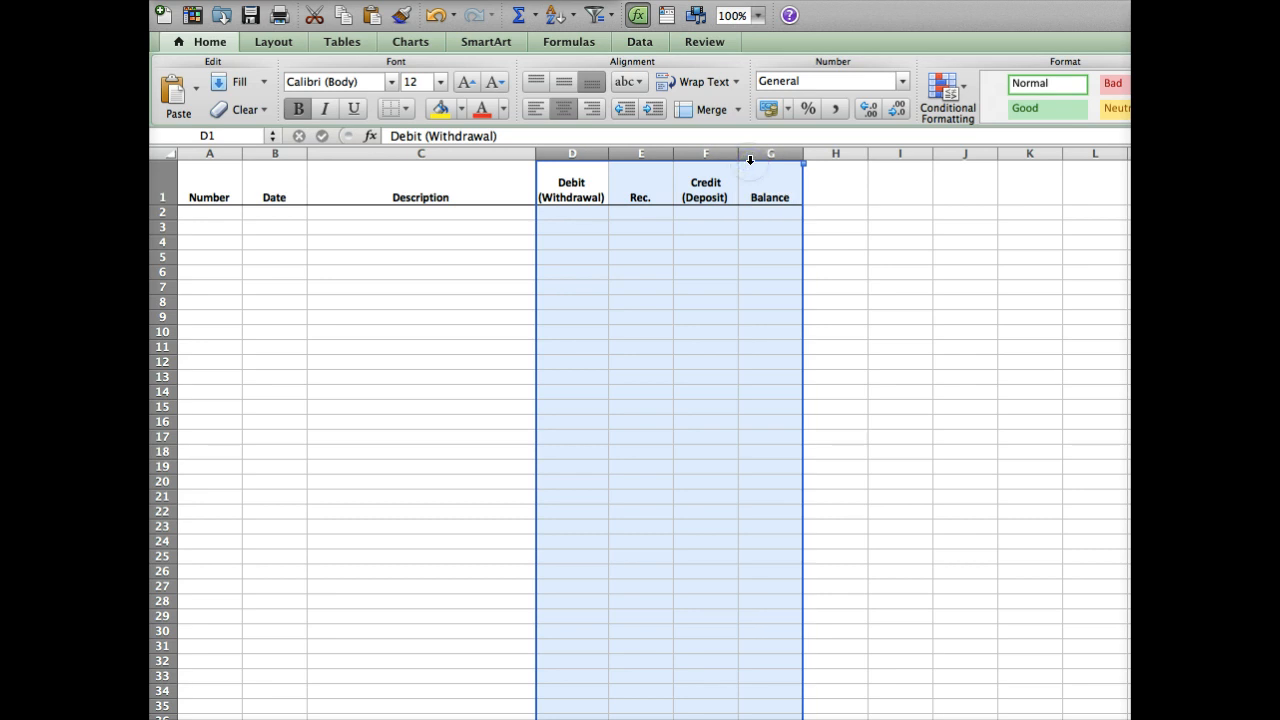
pyautogui.click(787, 110)
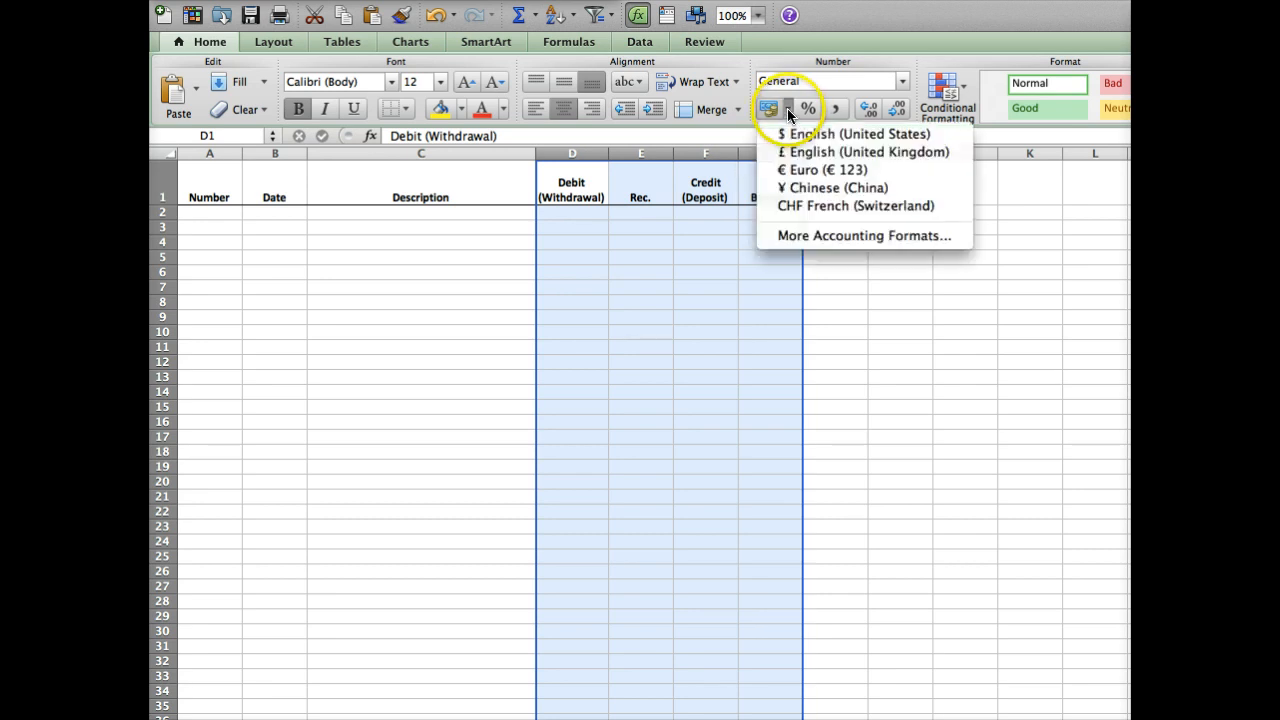
pyautogui.click(800, 136)
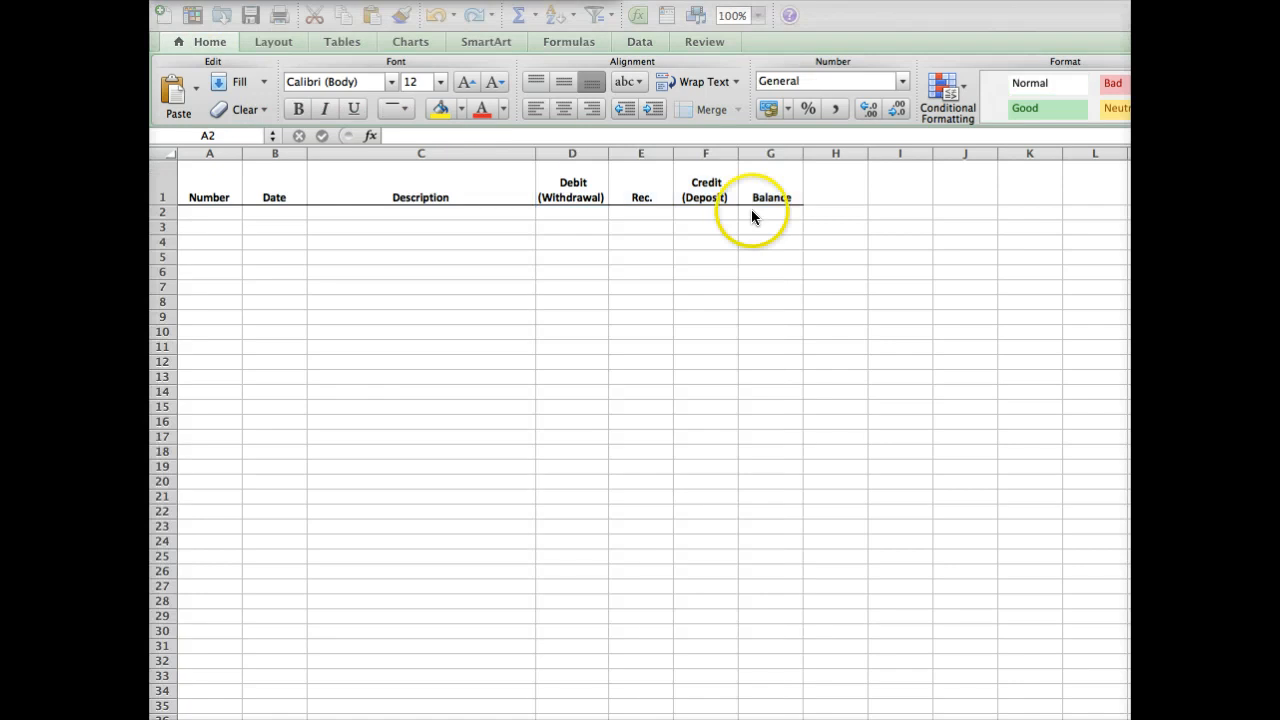
# - Enter a starting balance of 1200 in cell G2
pyautogui.click(752, 212)
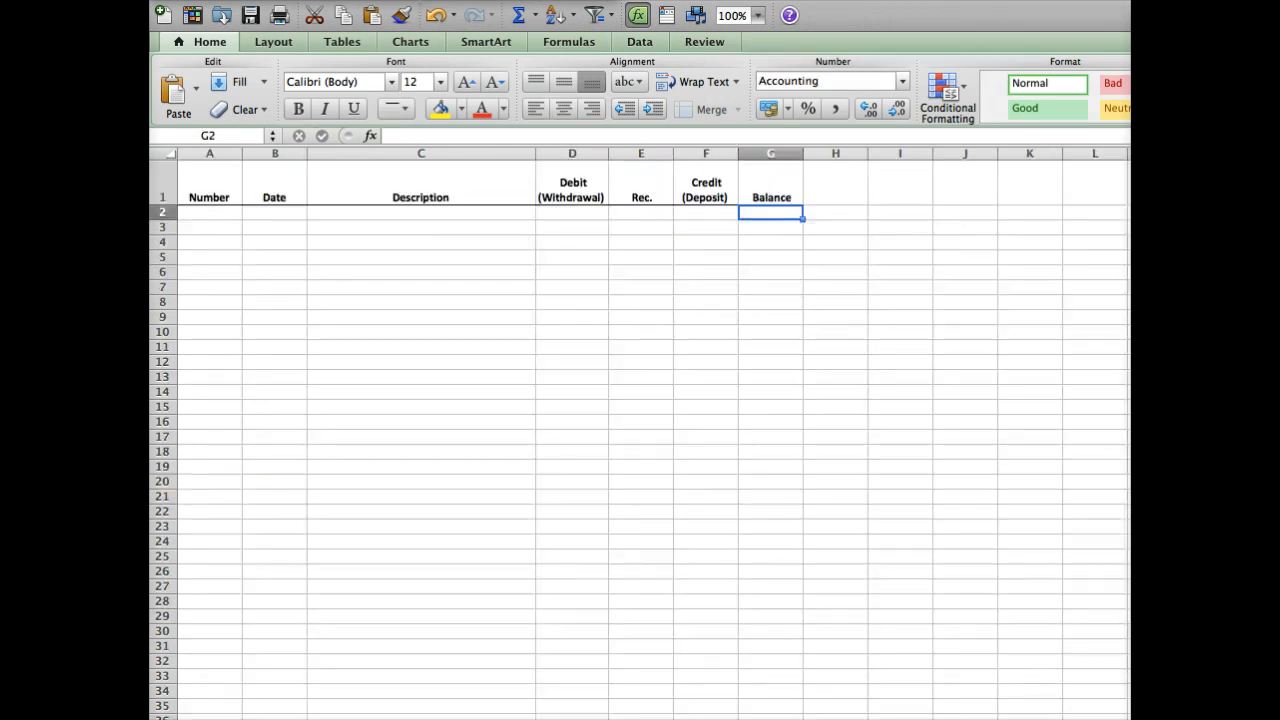
pyautogui.write('1200')
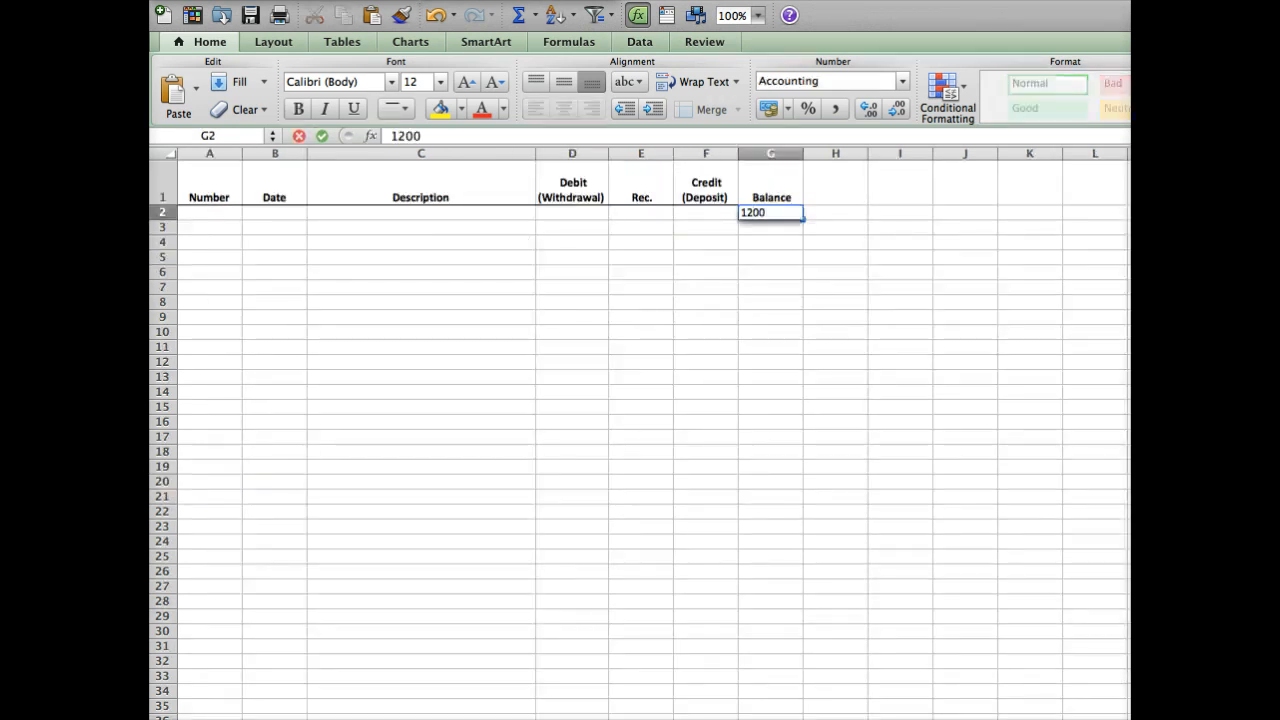
pyautogui.press('Return')
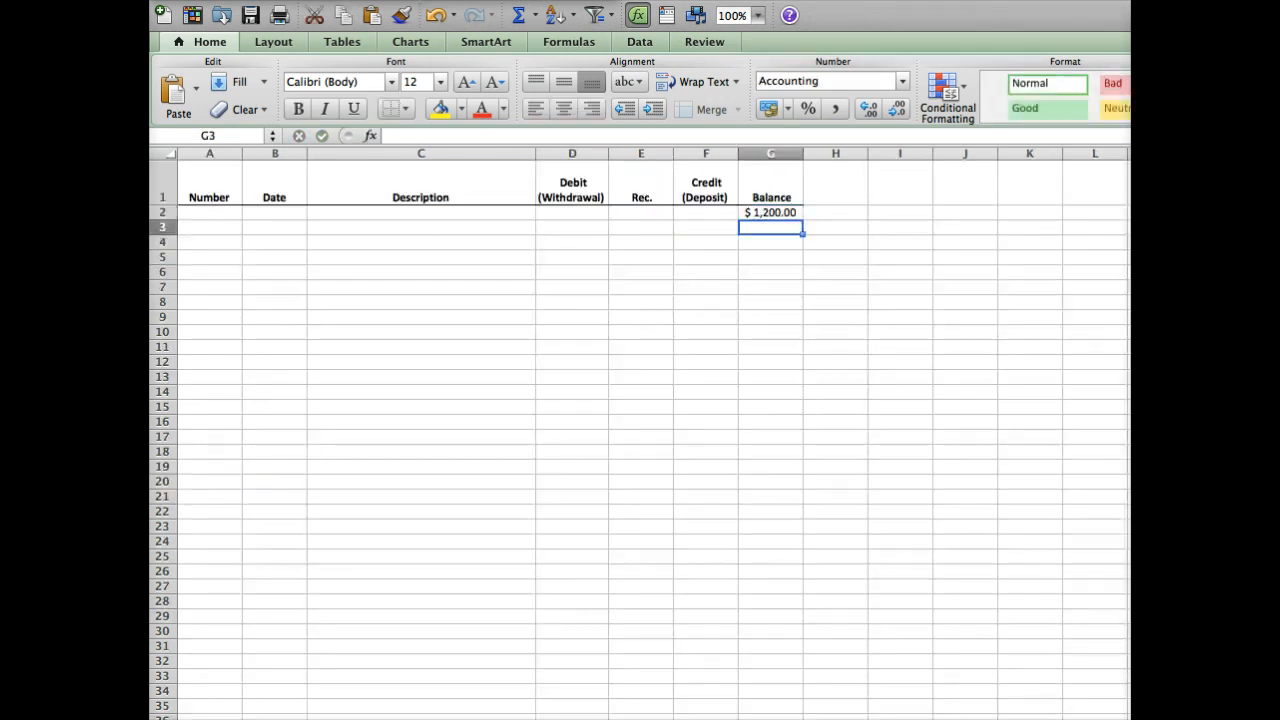
pyautogui.click(770, 212)
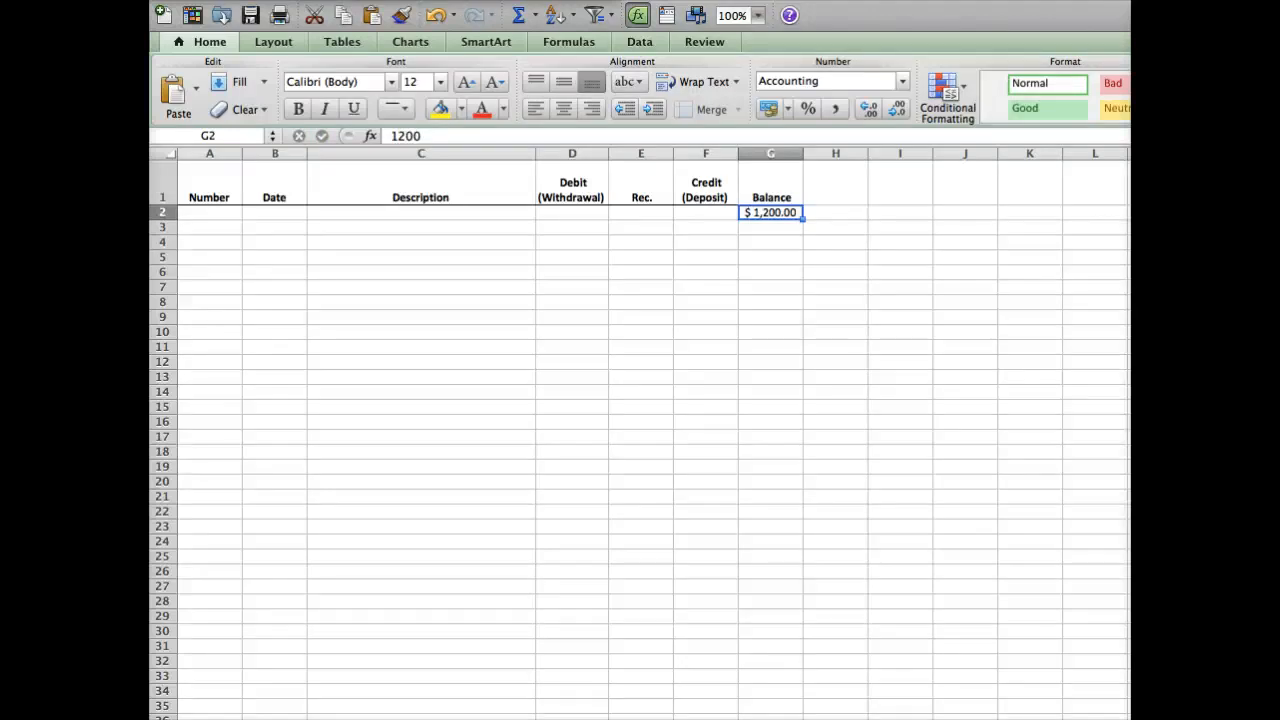
# - Enter the number 100 in A3 and the date 1/1/14 in B3
pyautogui.press('Down')
pyautogui.press('Left')
pyautogui.press('Left')
pyautogui.press('Left')
pyautogui.press('Left')
pyautogui.press('Left')
pyautogui.press('Left')
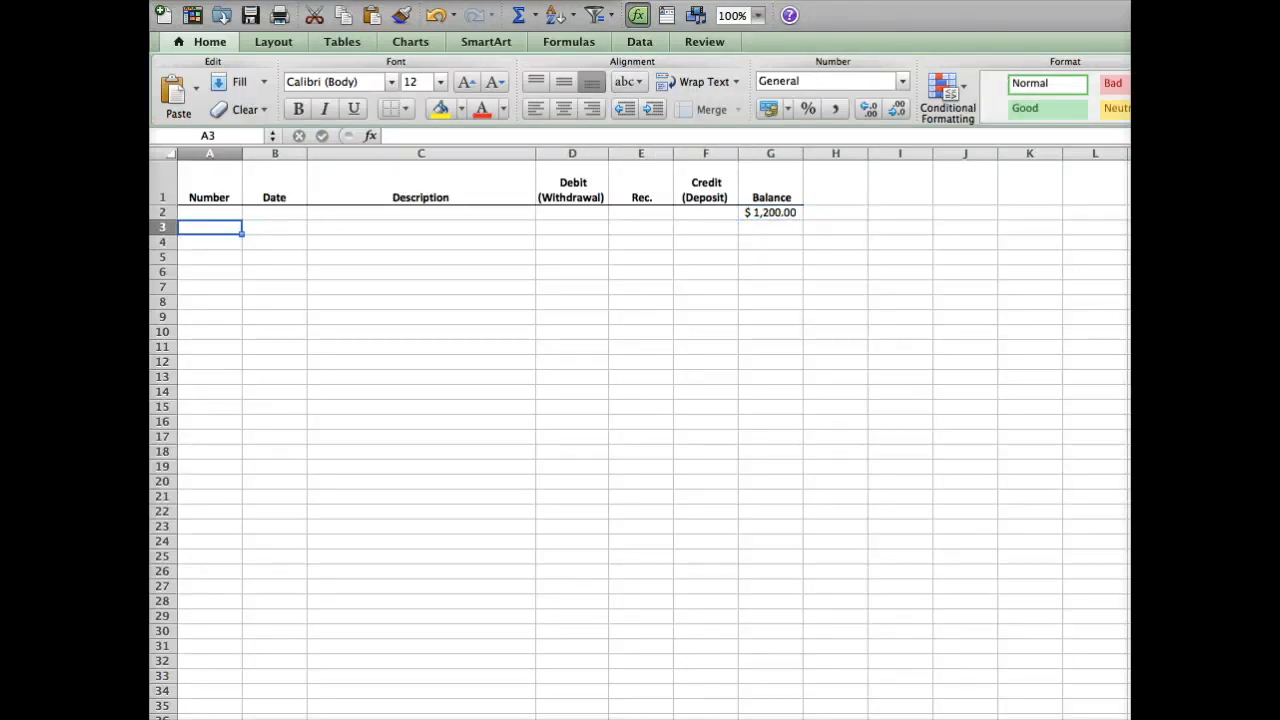
pyautogui.write('100')
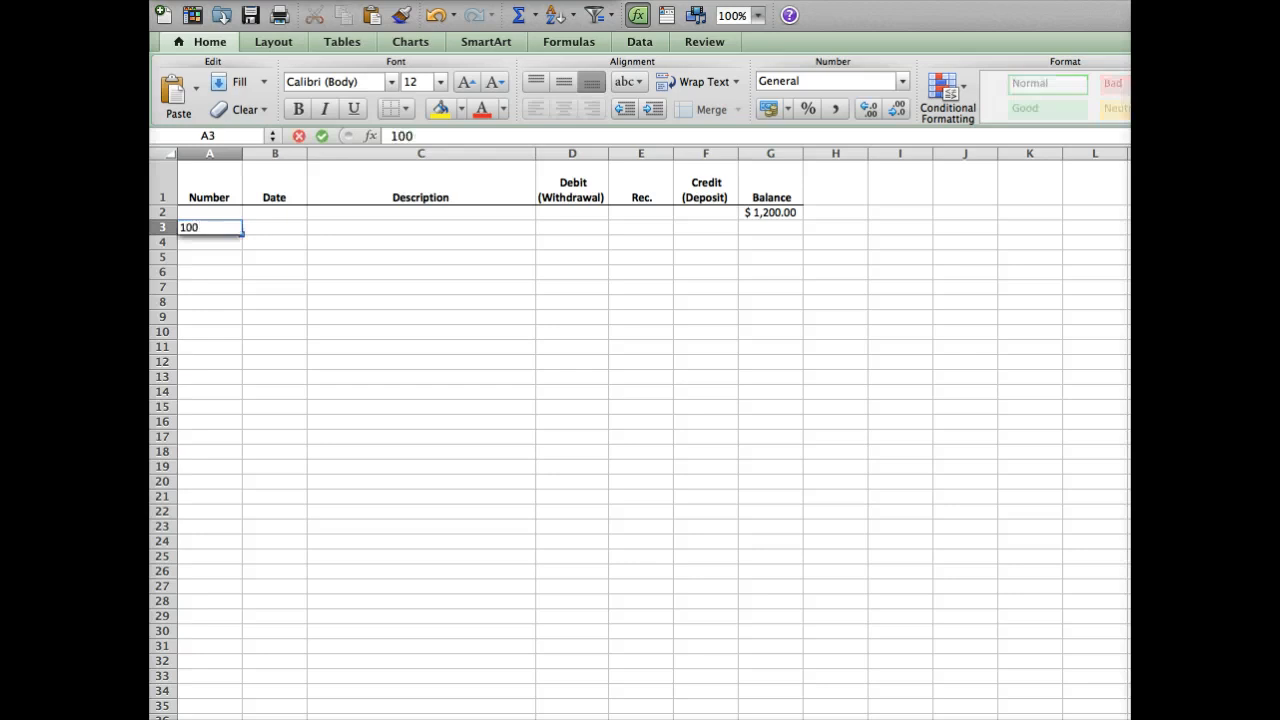
pyautogui.press('Tab')
pyautogui.write('1/1/14')
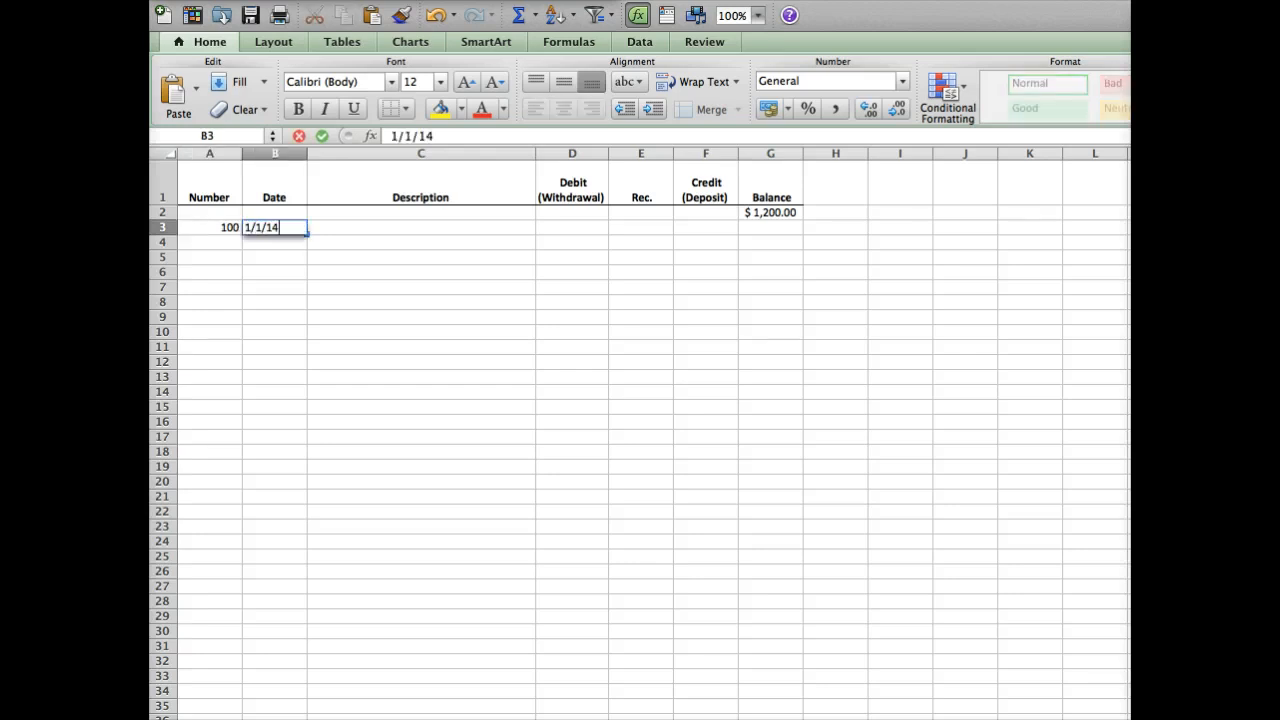
pyautogui.press('Tab')
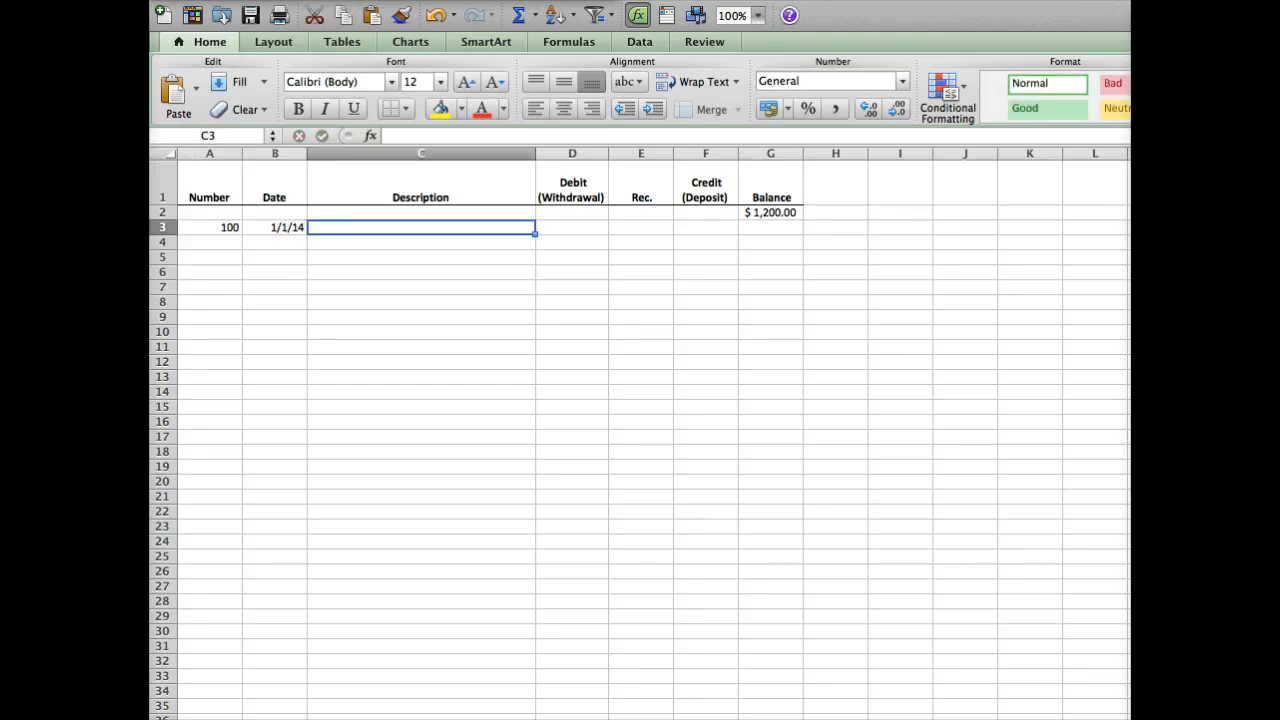
# - Enter the description "Water Bill" in C3 and a debit of 45 in D3, leaving E3 and F3 blank
pyautogui.write('Water Bi')
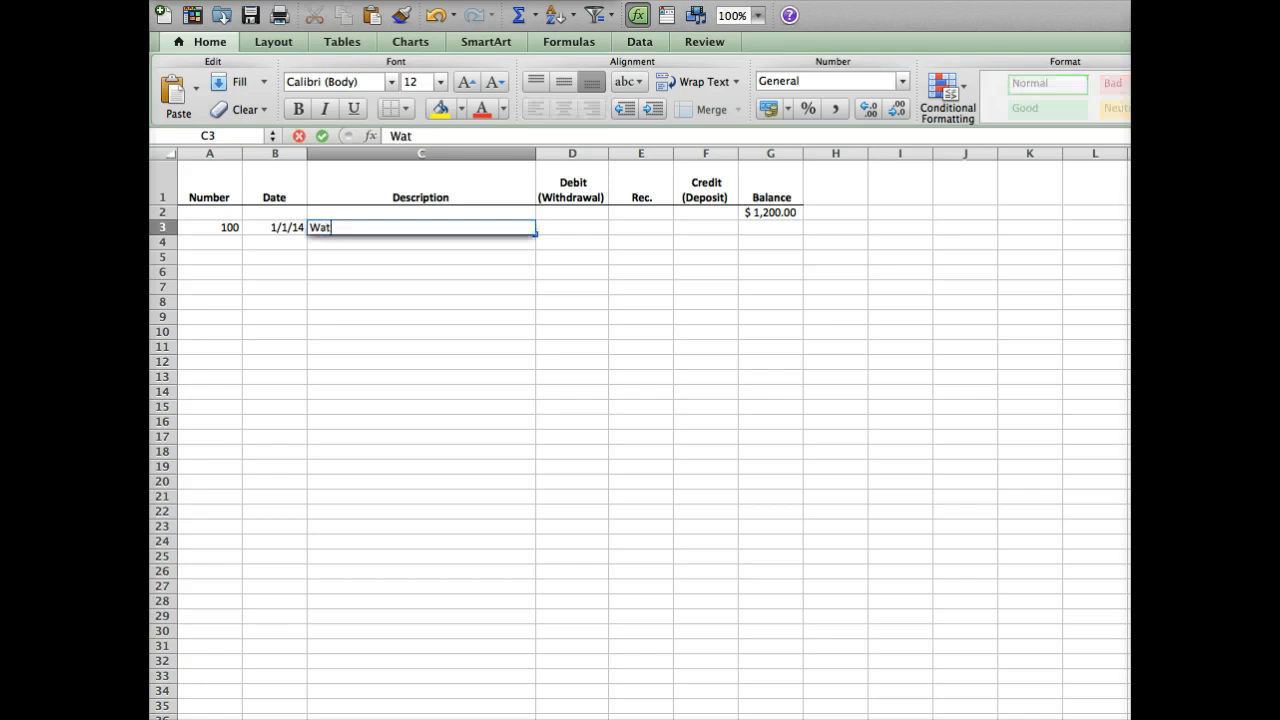
pyautogui.write('ll')
pyautogui.press('Tab')
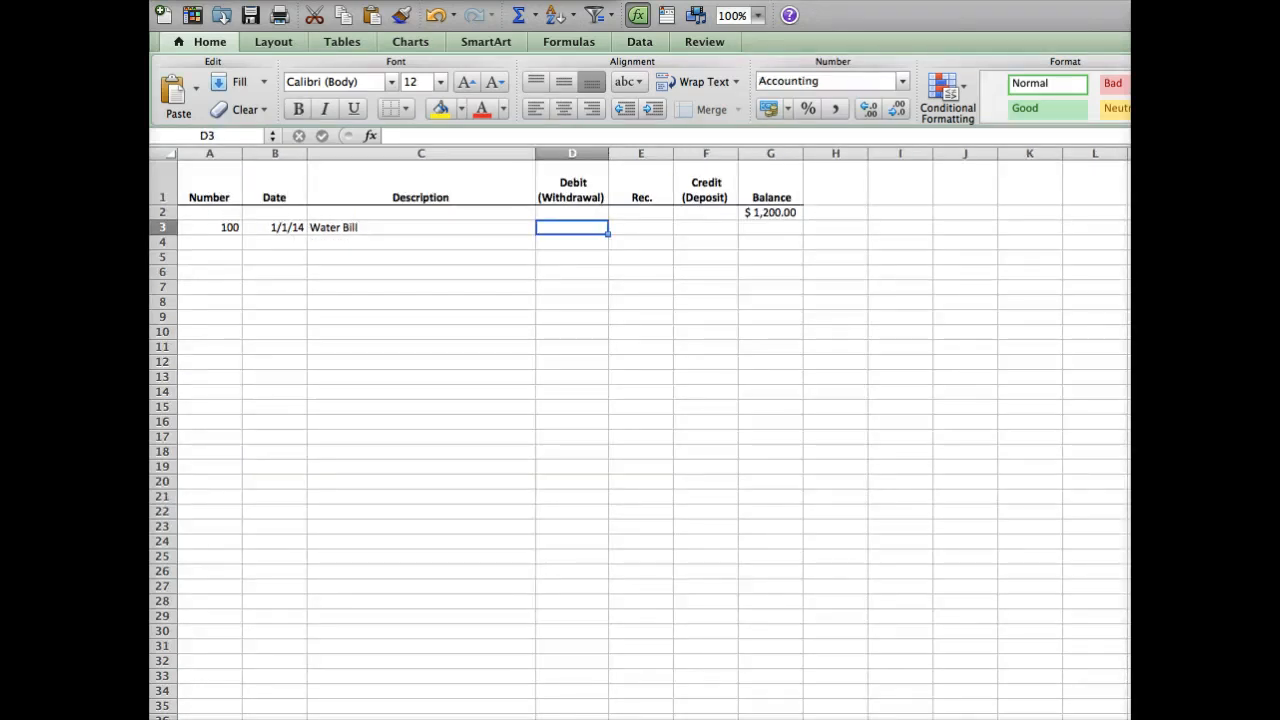
pyautogui.write('45')
pyautogui.press('Tab')
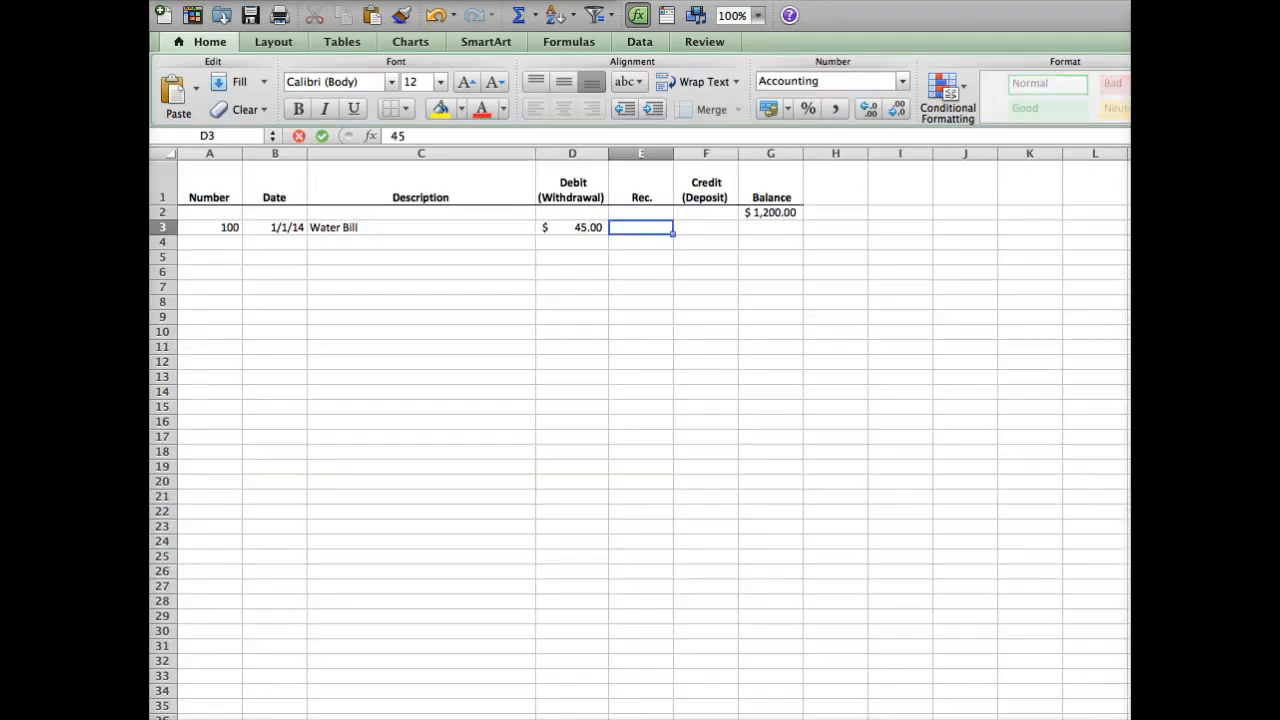
pyautogui.press('Tab')
pyautogui.press('Tab')
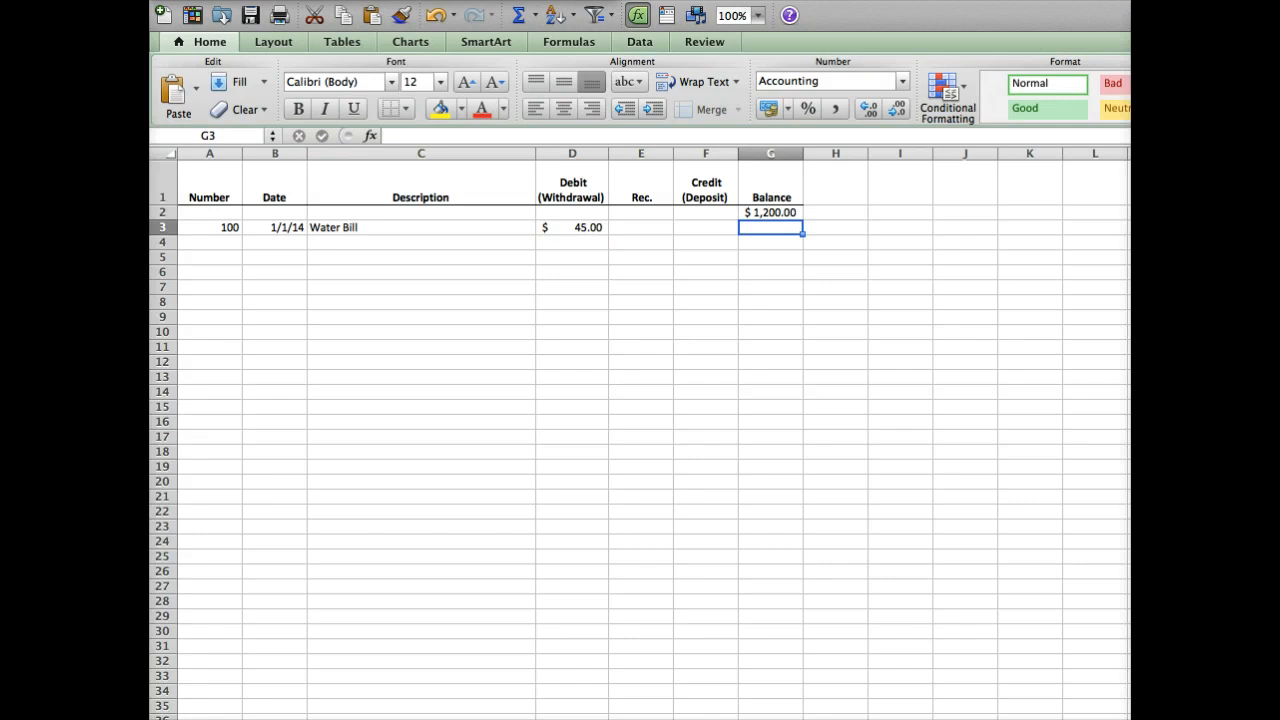
pyautogui.press('Up')
pyautogui.press('Down')
pyautogui.press('Down')
pyautogui.press('Down')
pyautogui.press('Down')
pyautogui.press('Down')
pyautogui.press('Down')
pyautogui.press('Down')
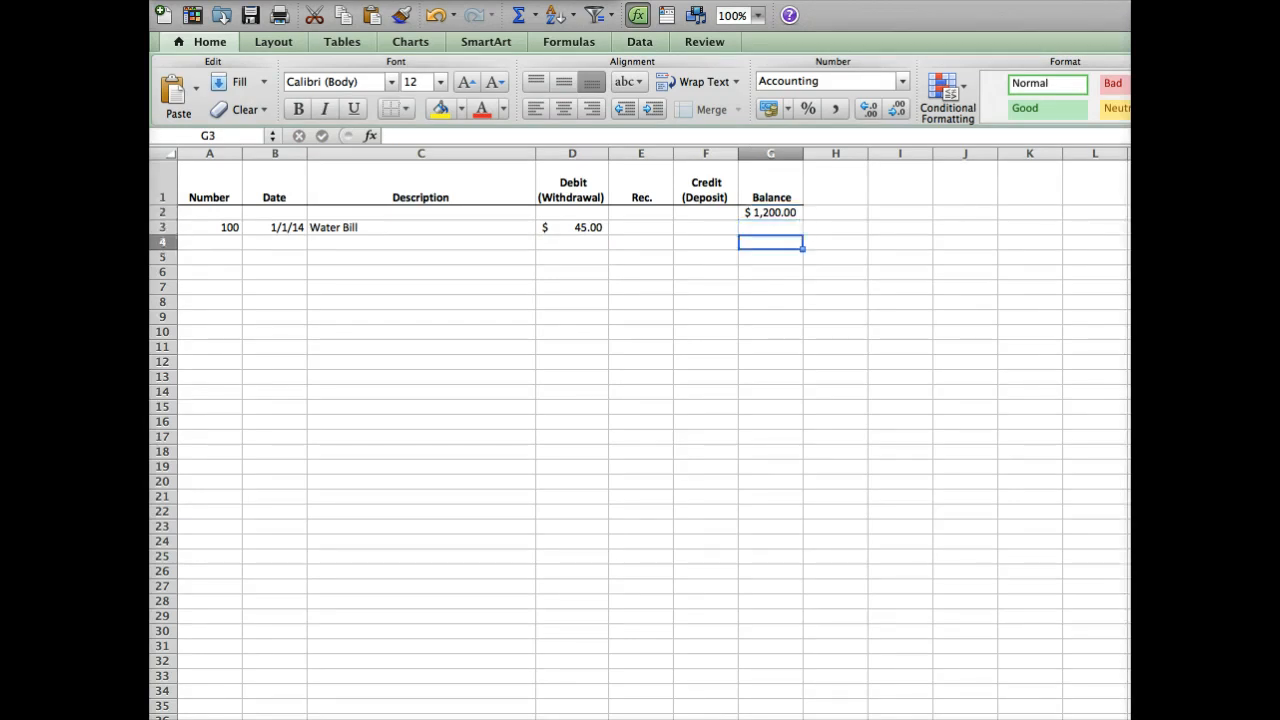
pyautogui.press('Down')
pyautogui.press('Up')
pyautogui.press('Up')
pyautogui.press('Up')
pyautogui.press('Up')
pyautogui.press('Up')
pyautogui.press('Up')
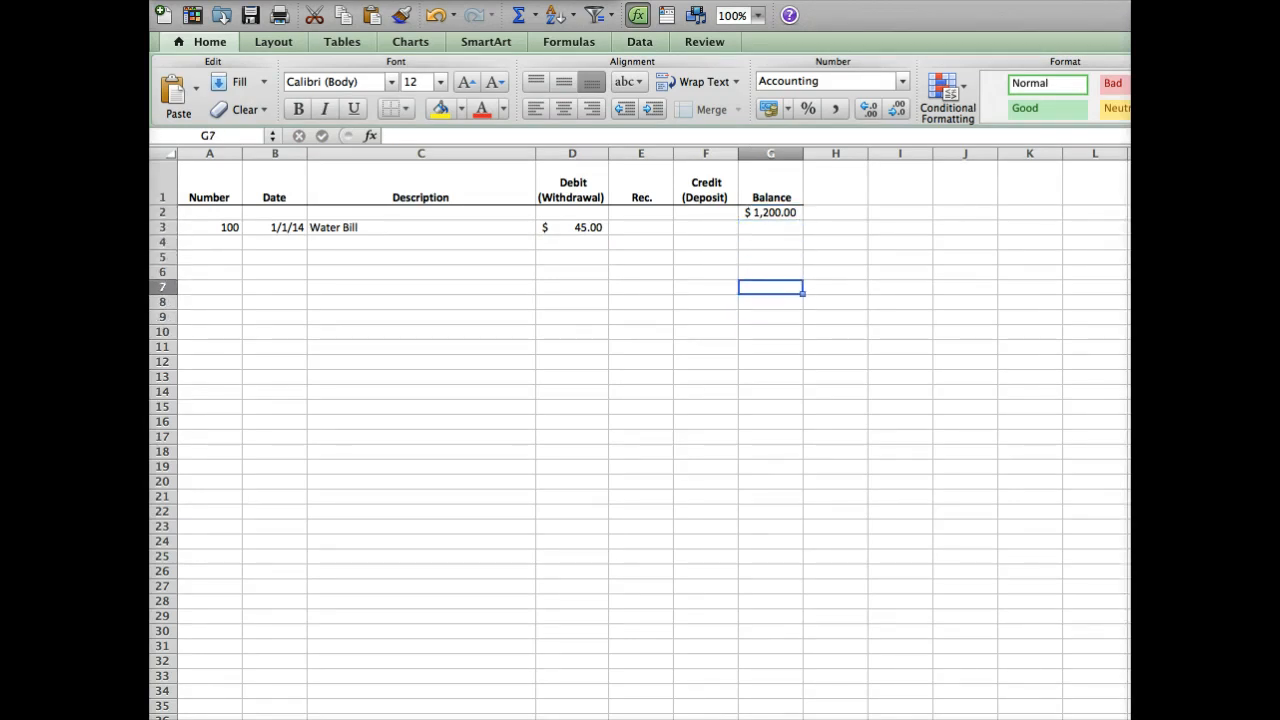
# - Enter "DEP" as the number in A4 and the date 1/3/14 in B4
pyautogui.press('Left')
pyautogui.press('Left')
pyautogui.press('Left')
pyautogui.press('Left')
pyautogui.press('Left')
pyautogui.press('Left')
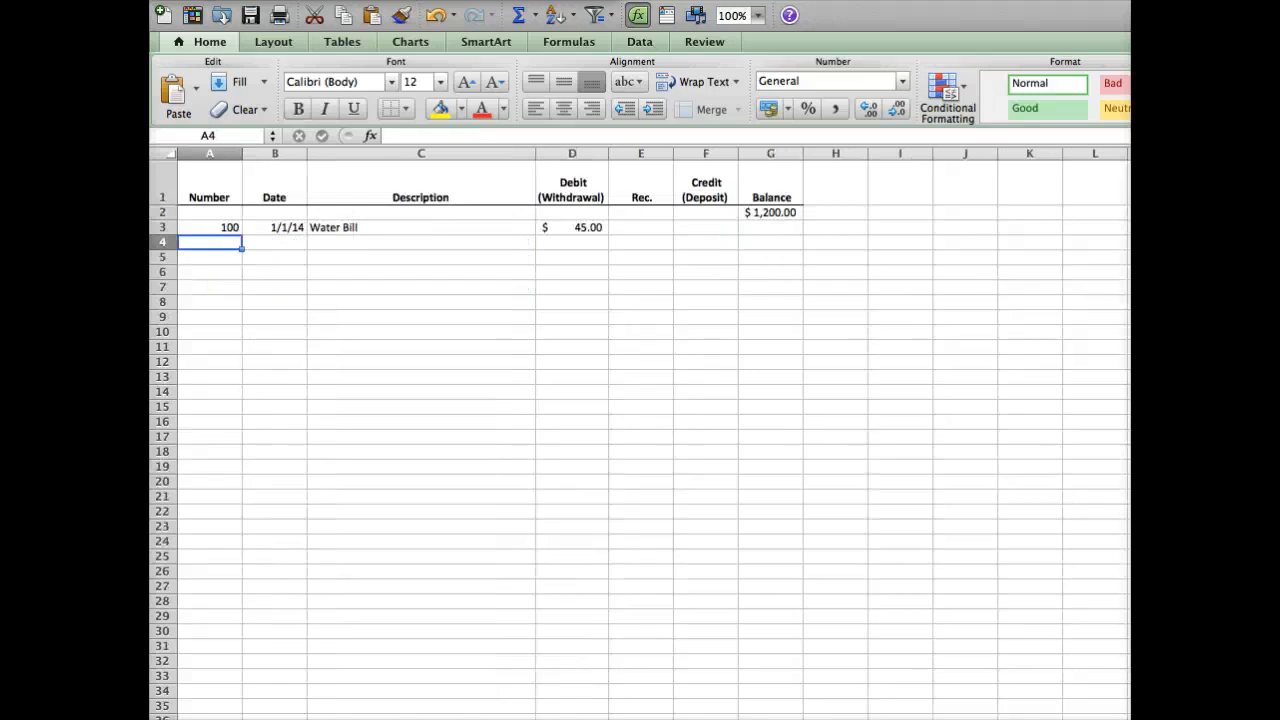
pyautogui.write('D')
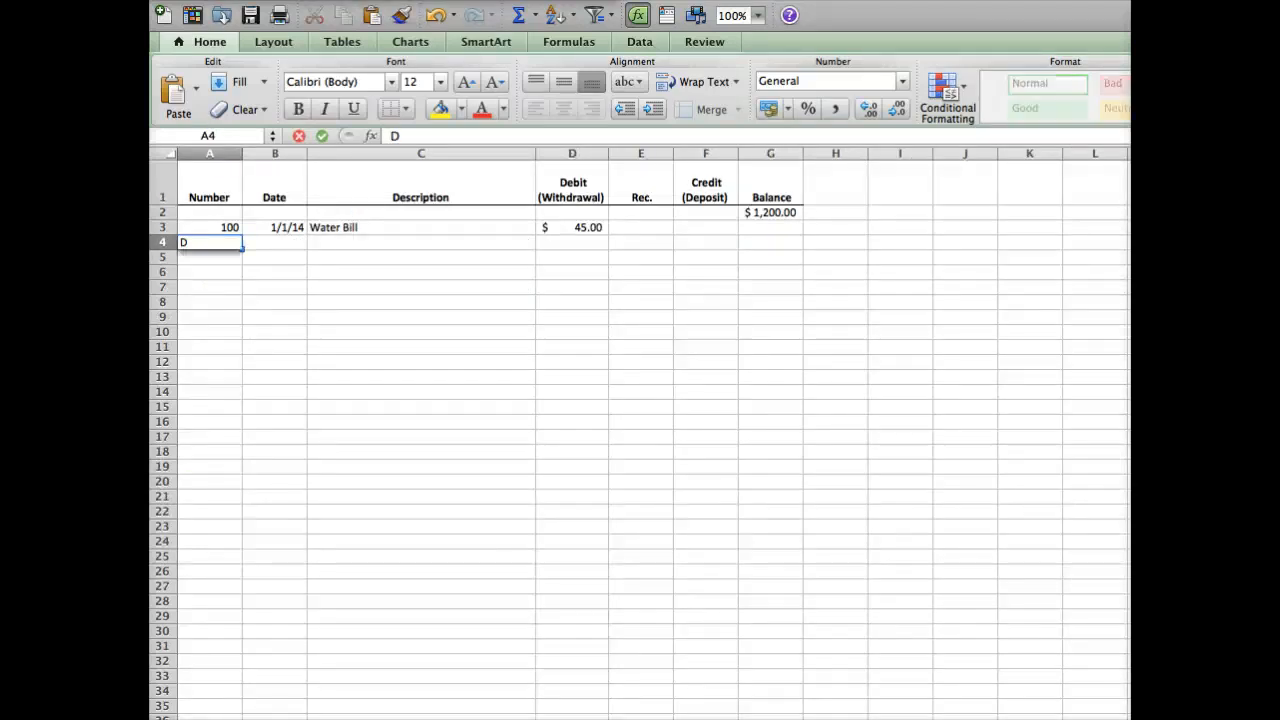
pyautogui.write('EP')
pyautogui.press('Tab')
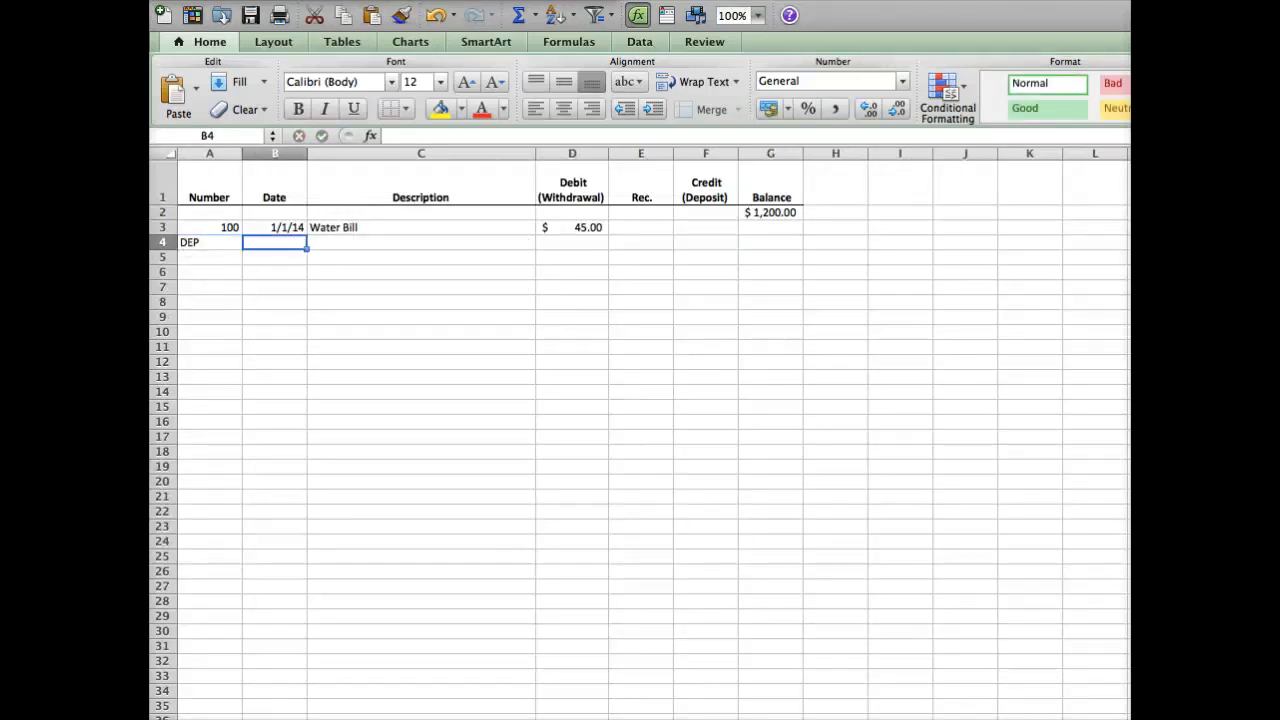
pyautogui.write('1/3/14')
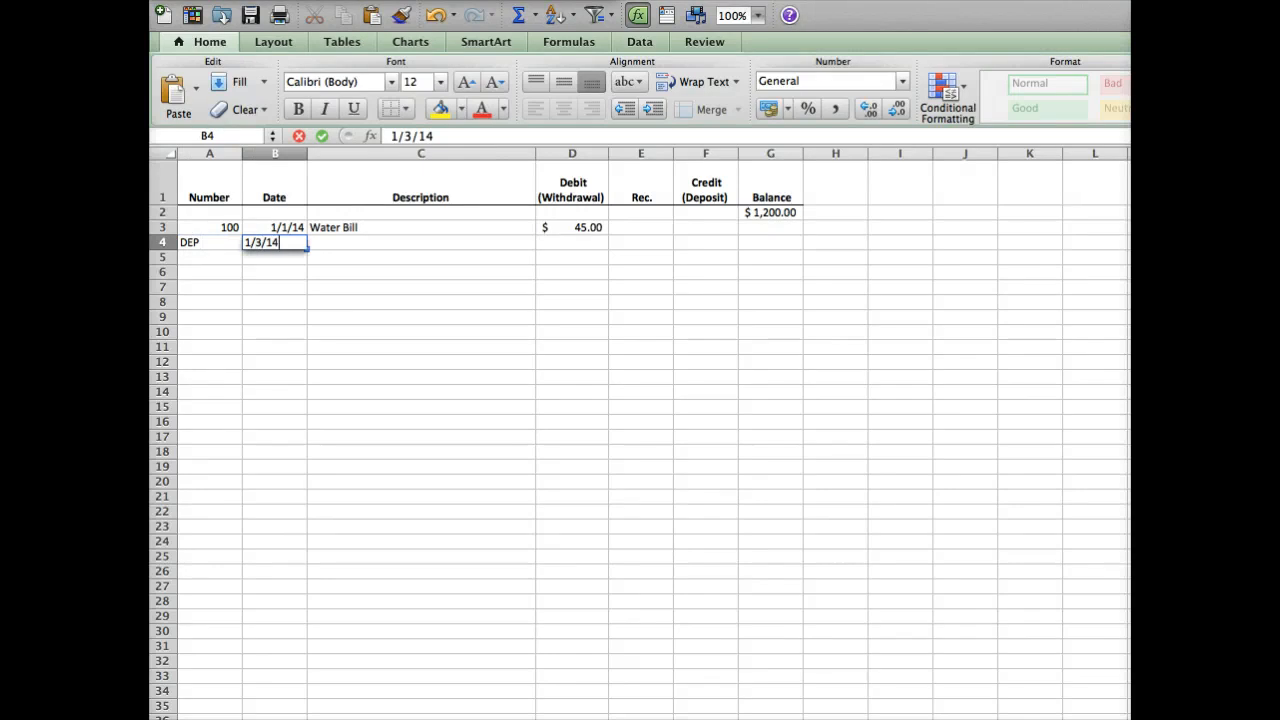
pyautogui.press('Tab')
# - Enter the description "Deposit - Paycheck" in C4 and a credit of 2550 in F4, leaving D4 and E4 blank
pyautogui.write('Depos')
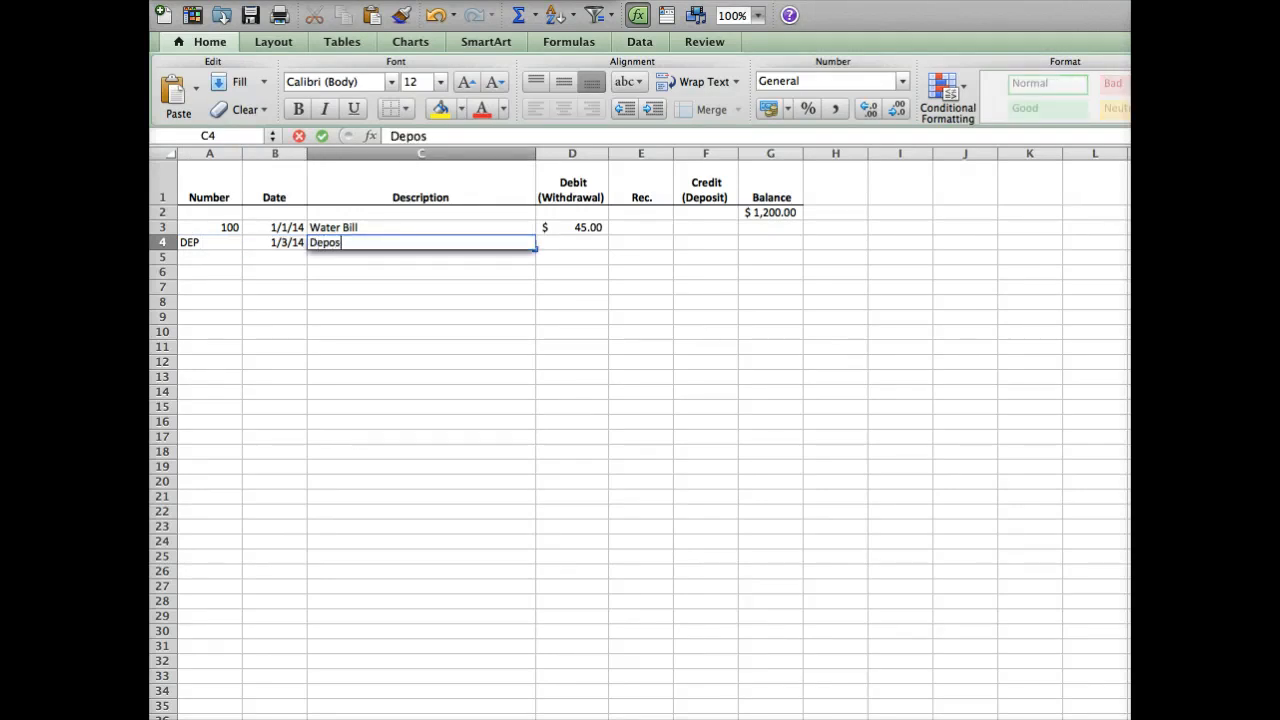
pyautogui.write('it - Paycheck')
pyautogui.press('Tab')
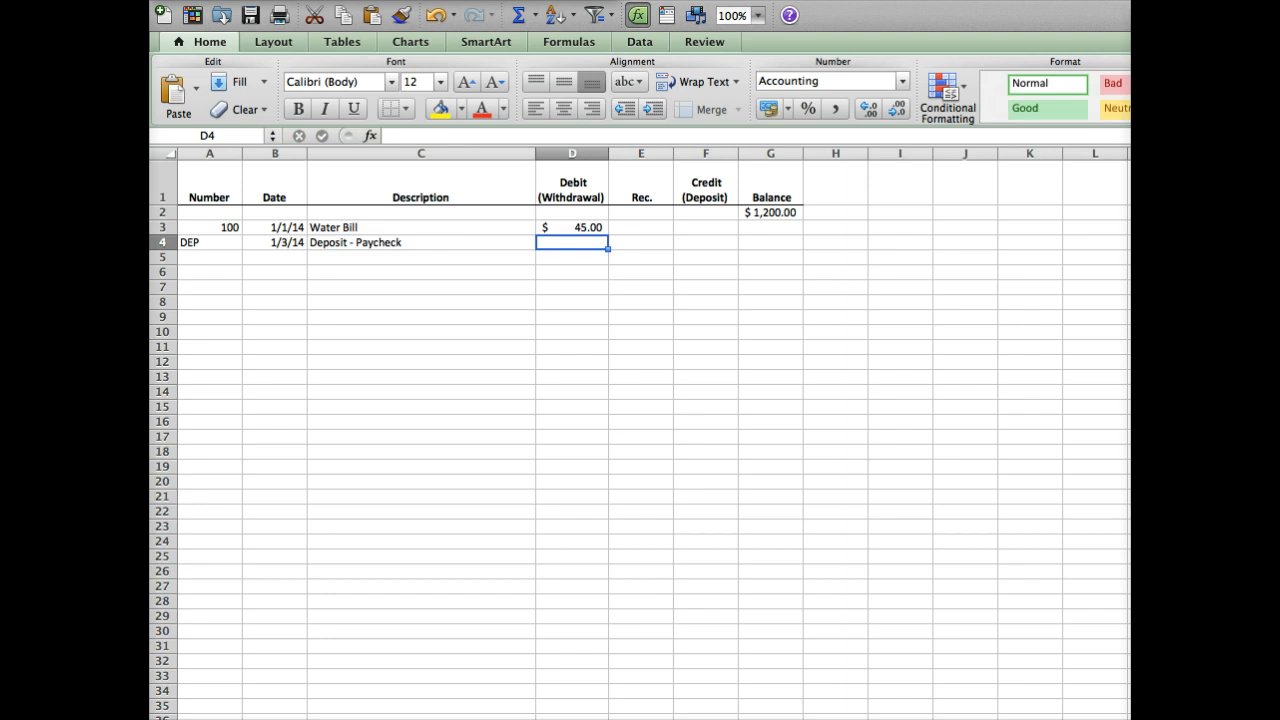
pyautogui.press('Tab')
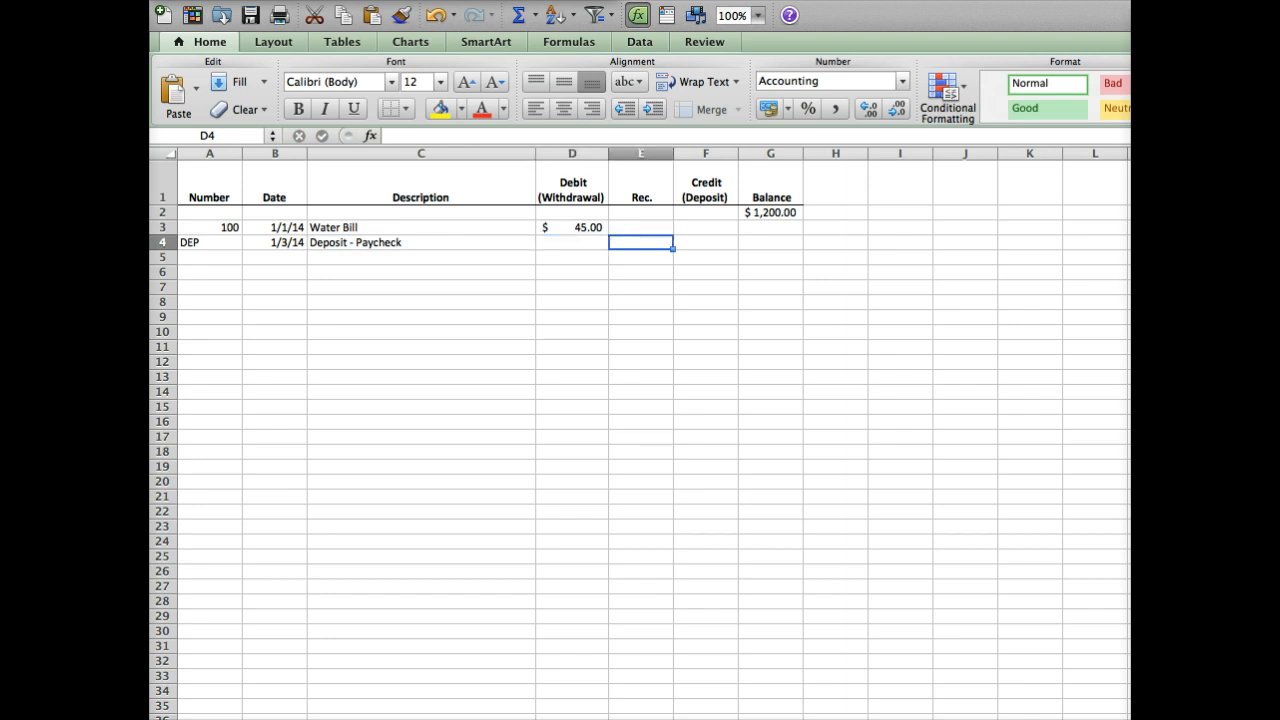
pyautogui.press('Tab')
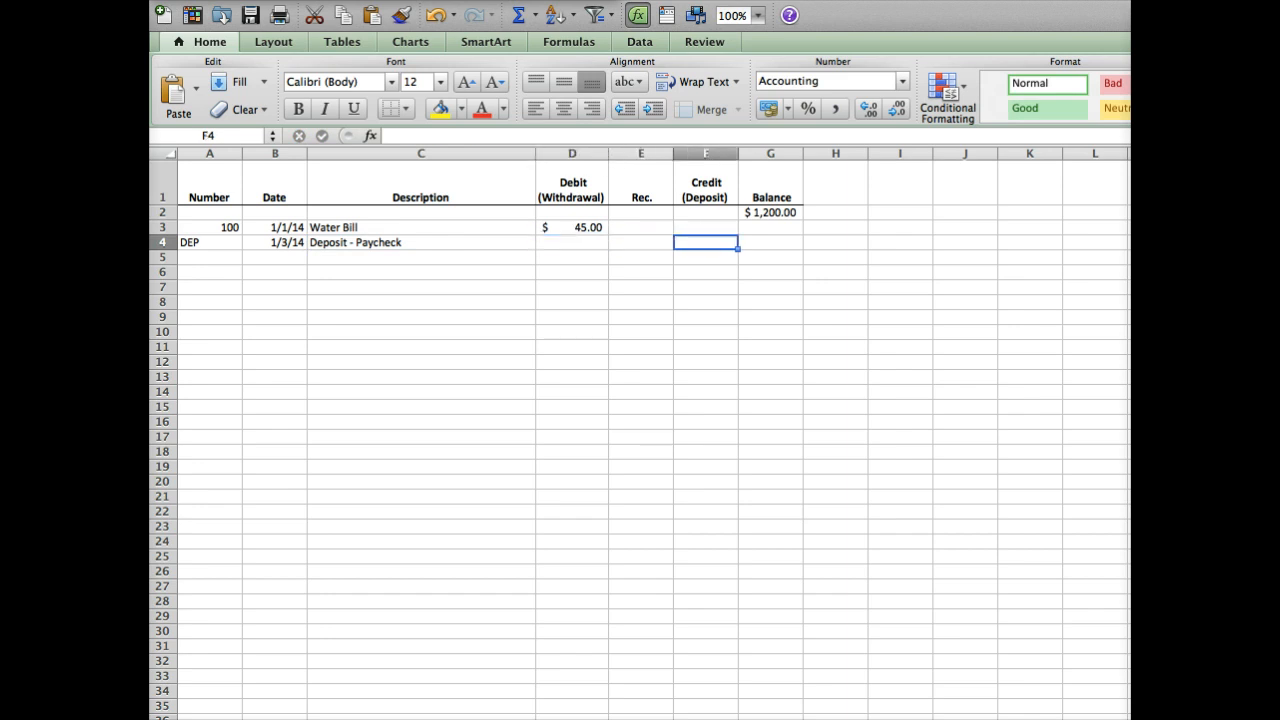
pyautogui.write('2550')
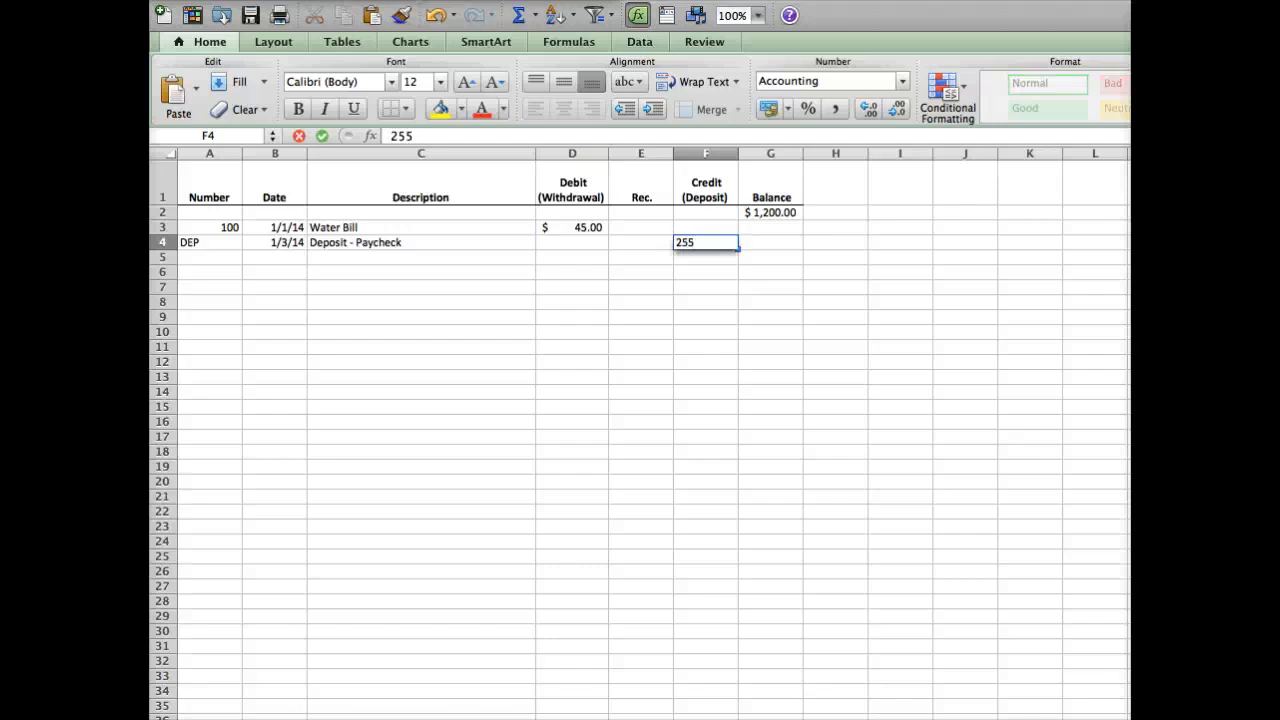
pyautogui.press('Return')
# - Enter "Auto" as the number in A5 and the date 1/5/14 in B5
pyautogui.press('Left')
pyautogui.press('Left')
pyautogui.press('Left')
pyautogui.press('Left')
pyautogui.press('Left')
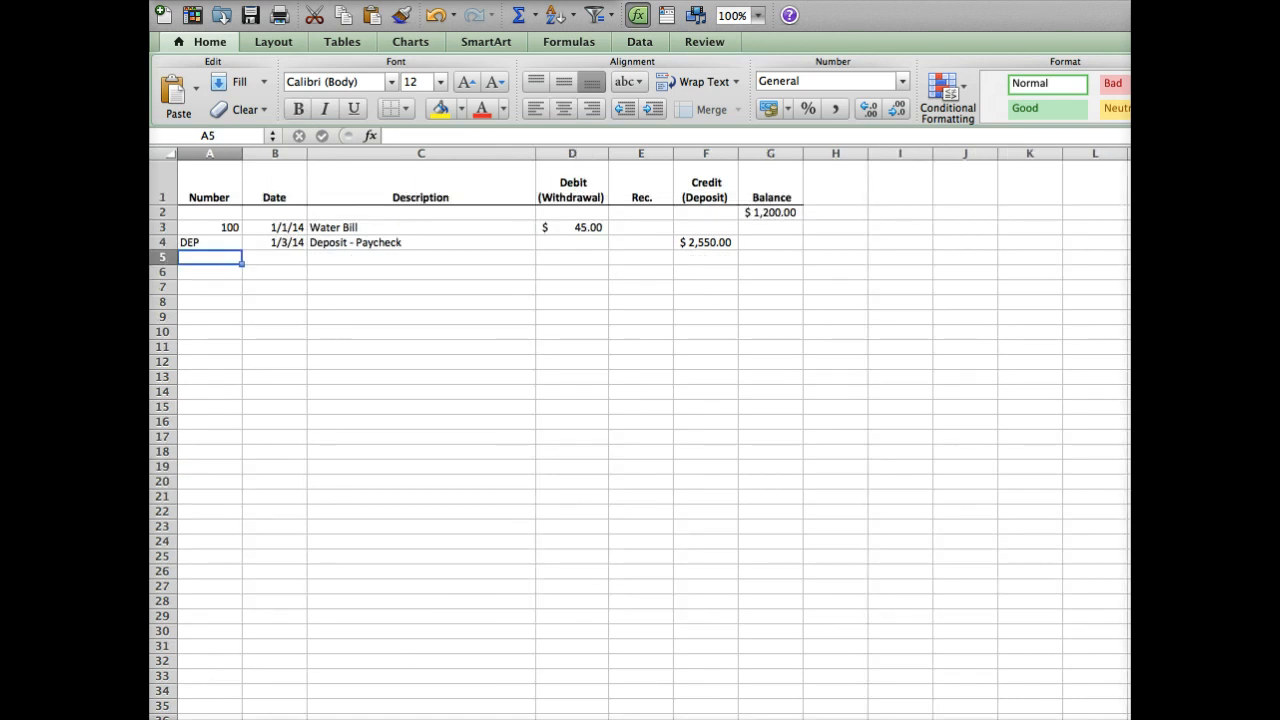
pyautogui.write('Auto')
pyautogui.press('Tab')
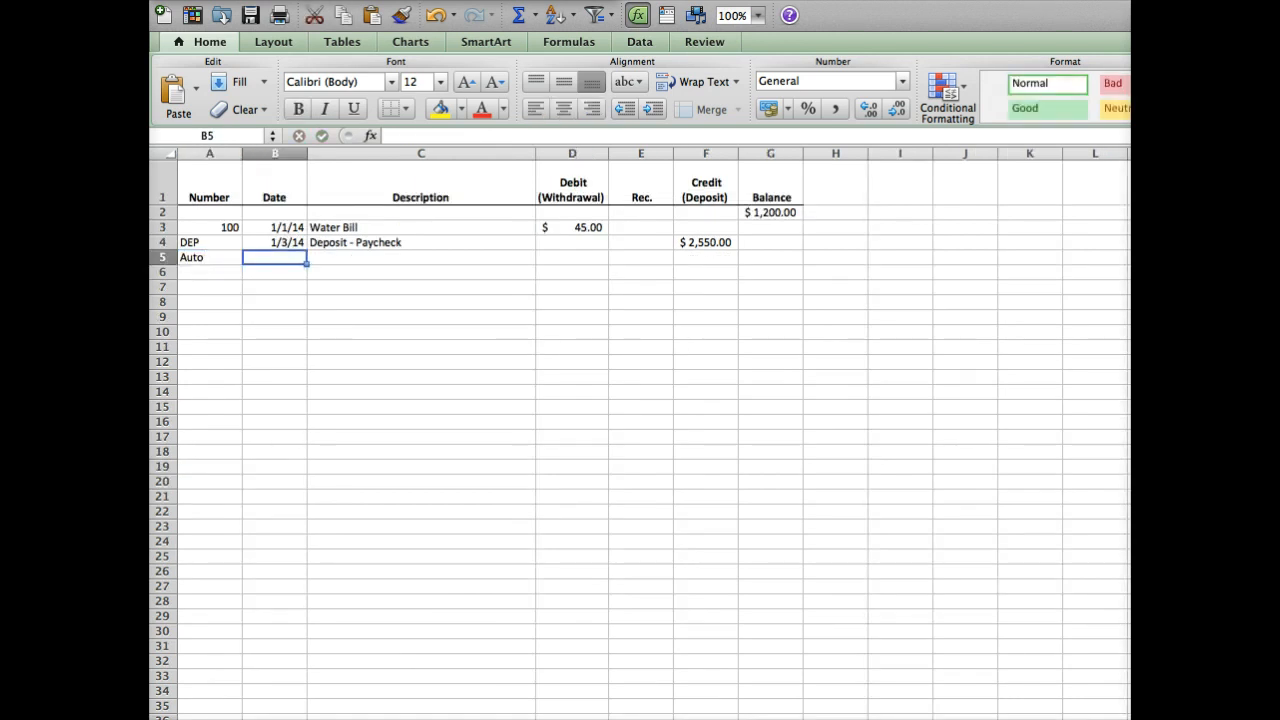
pyautogui.write('1/5/1')
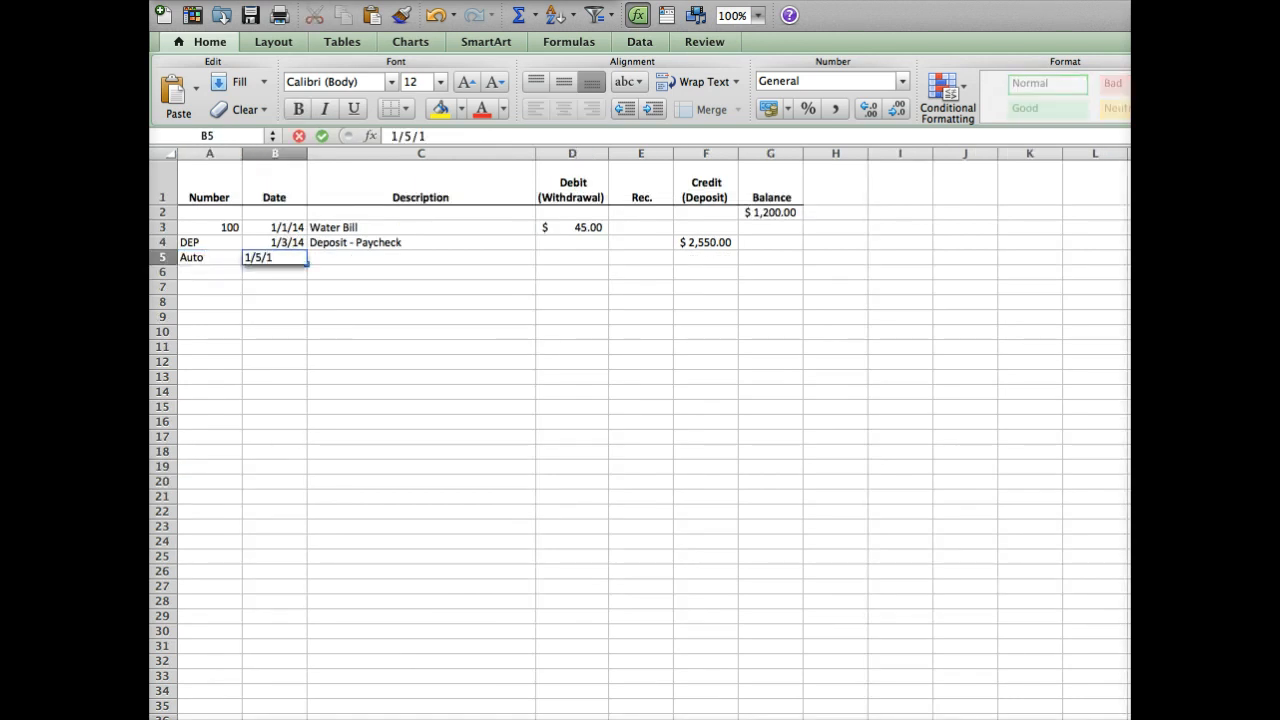
pyautogui.write('4')
pyautogui.press('Tab')
# - Enter the description "Rent" in C5 and a debit of 1350 in D5
pyautogui.write('R')
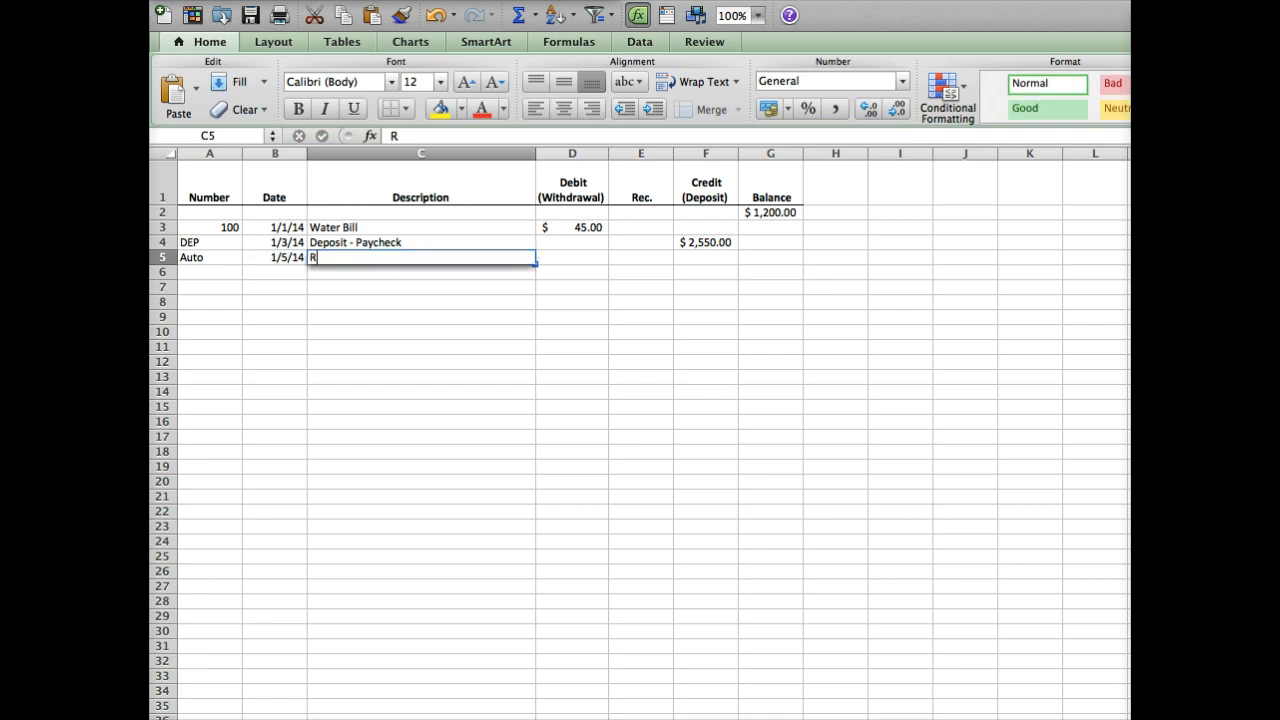
pyautogui.write('ent')
pyautogui.press('Tab')
pyautogui.write('1')
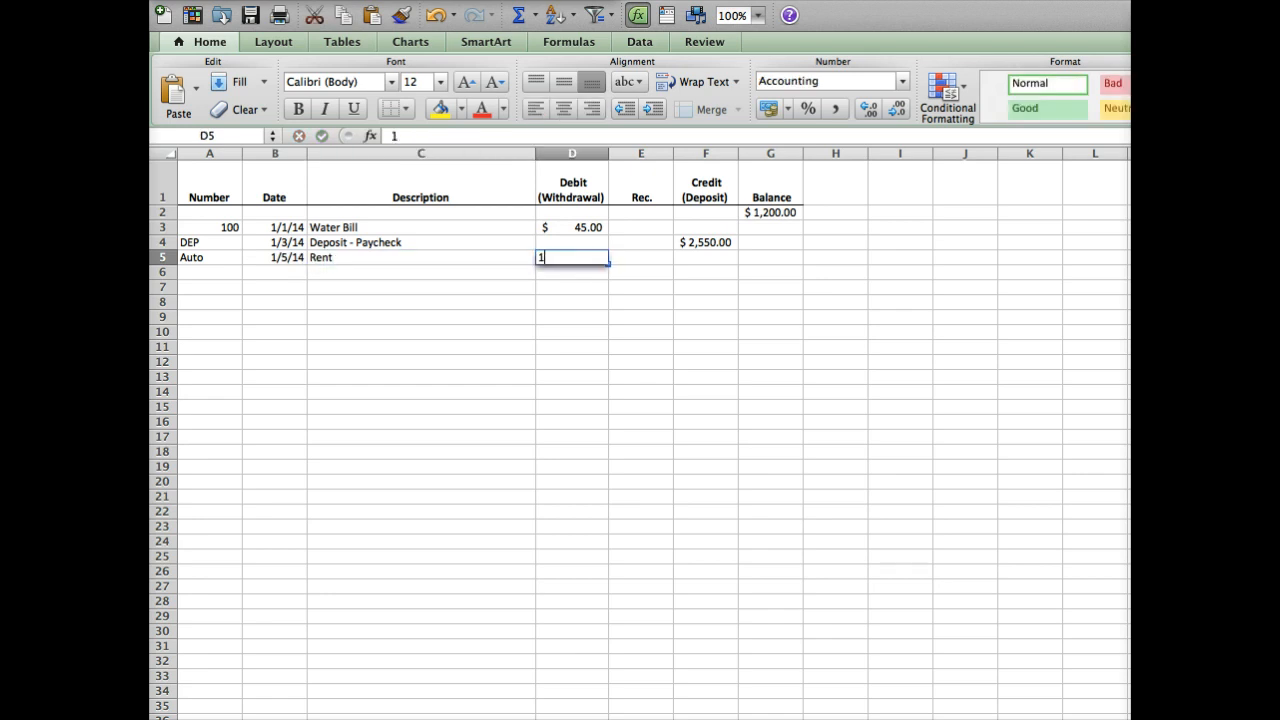
pyautogui.write('350')
pyautogui.press('Return')
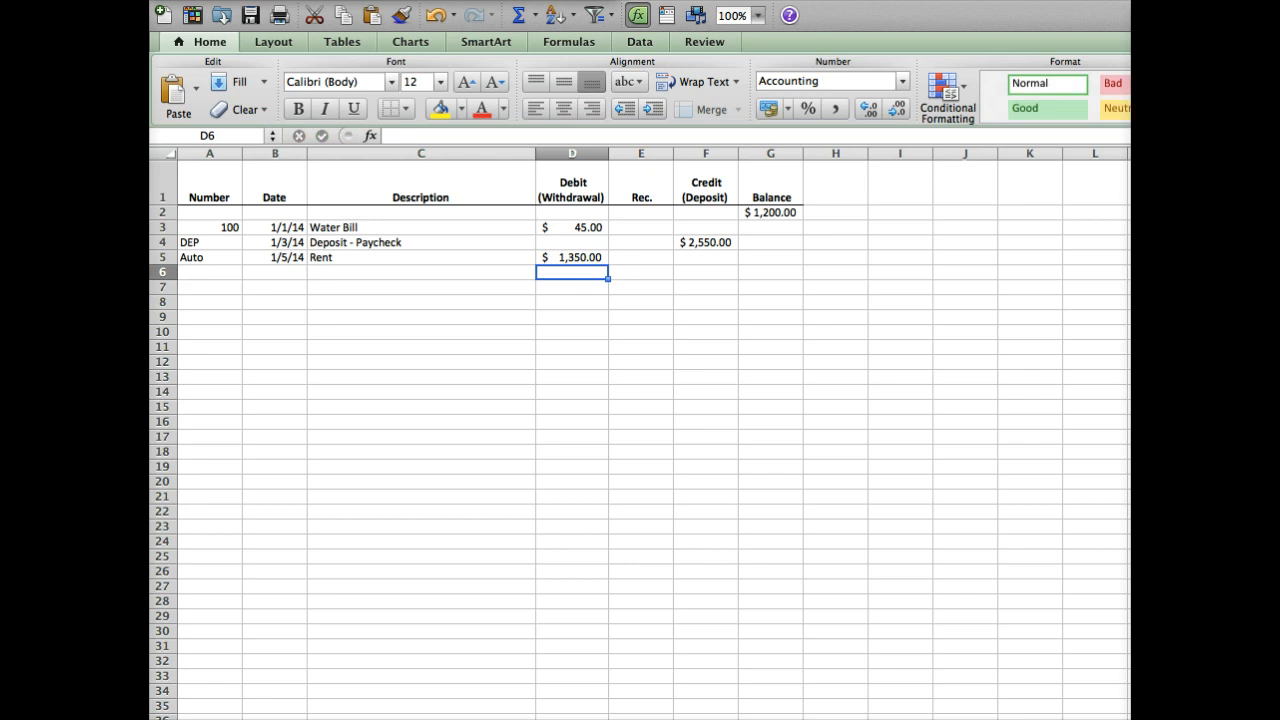
# - Review the entries in the Debit column and then those in the Credit column
pyautogui.press('Up')
pyautogui.press('Up')
pyautogui.press('Up')
pyautogui.press('Up')
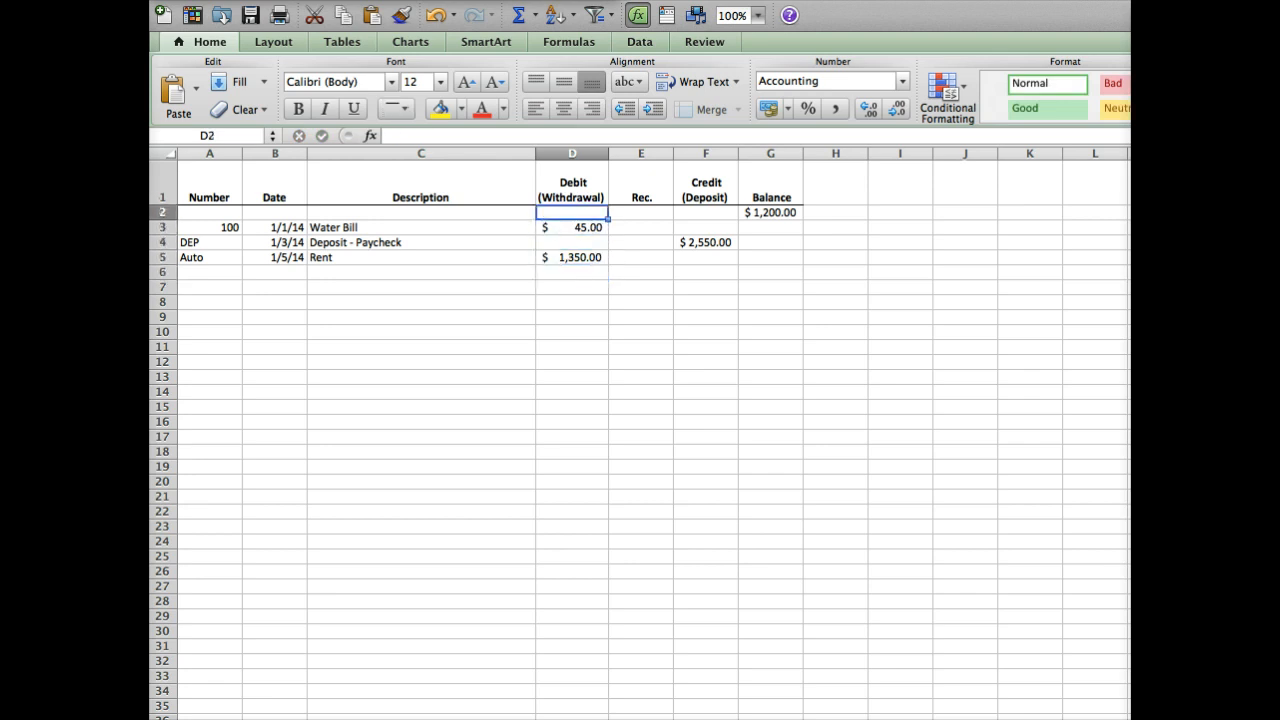
pyautogui.press('Down')
pyautogui.press('Down')
pyautogui.press('Down')
pyautogui.press('Down')
pyautogui.press('Right')
pyautogui.press('Right')
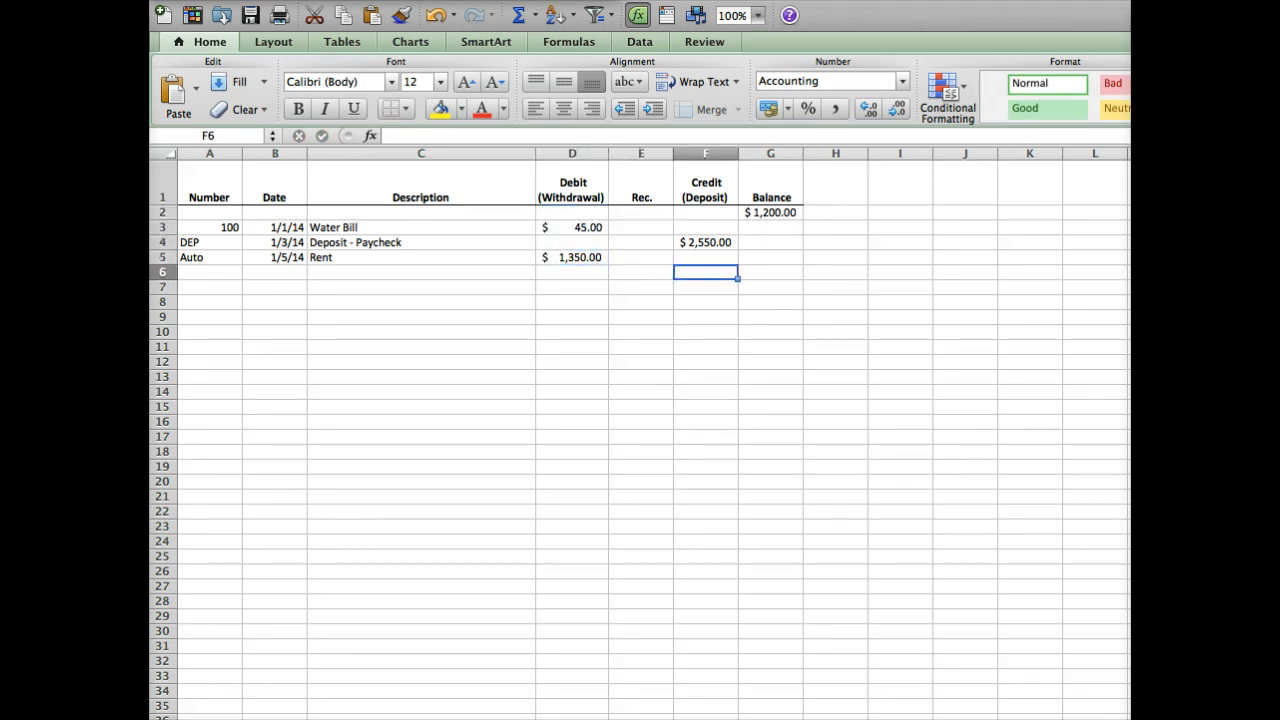
pyautogui.press('Up')
pyautogui.press('Up')
pyautogui.press('Up')
pyautogui.press('Up')
pyautogui.press('Up')
pyautogui.press('Down')
pyautogui.press('Down')
pyautogui.press('Down')
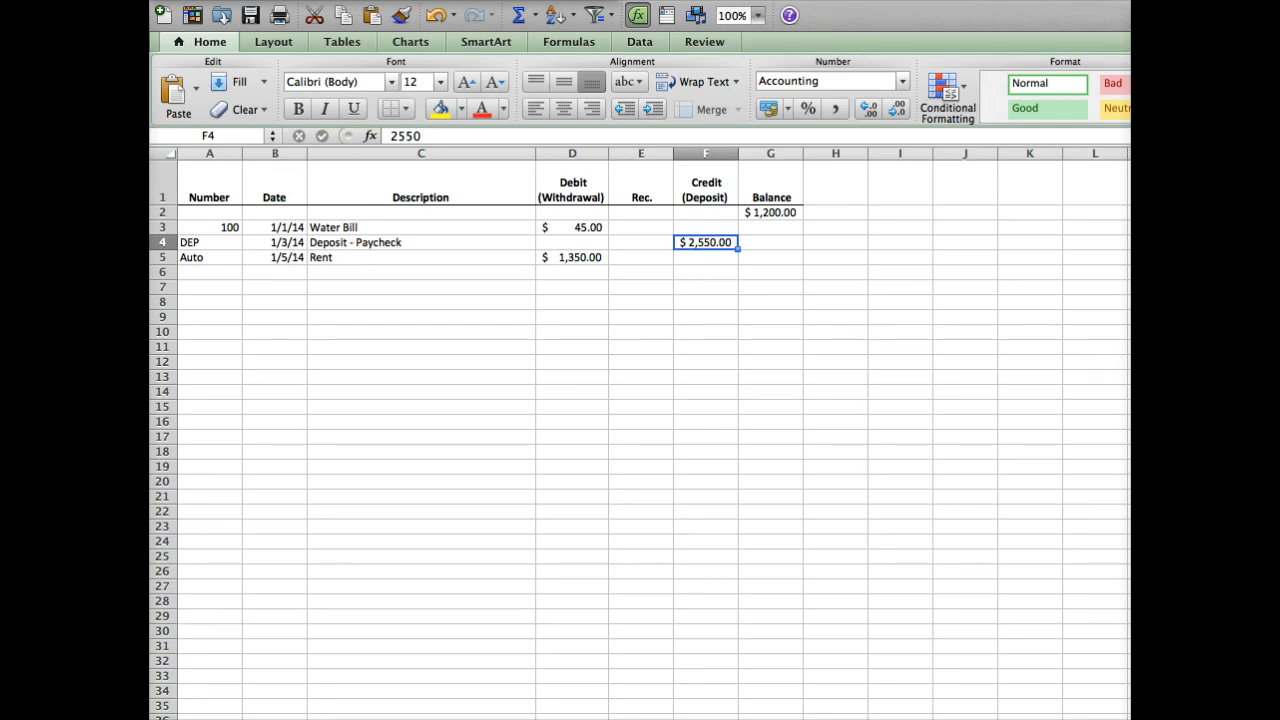
# - Enter the running balance formula =G2-D3+F3 in cell G3
pyautogui.press('Right')
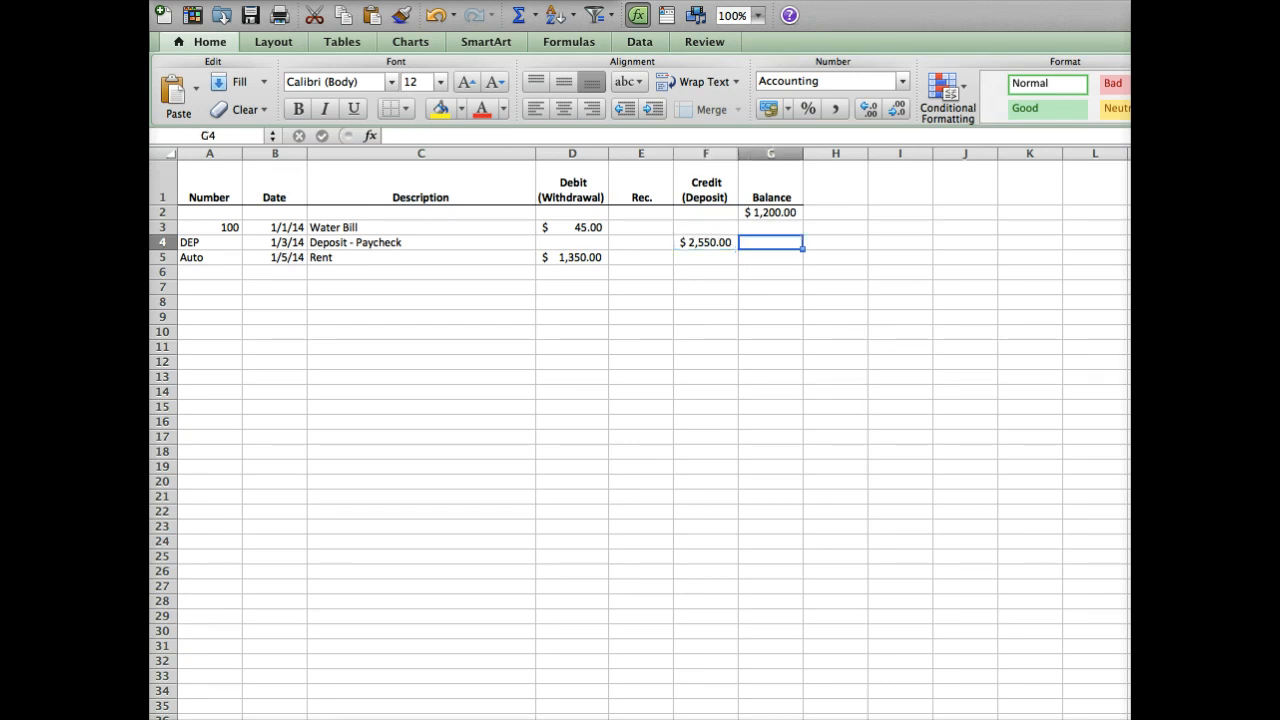
pyautogui.press('Up')
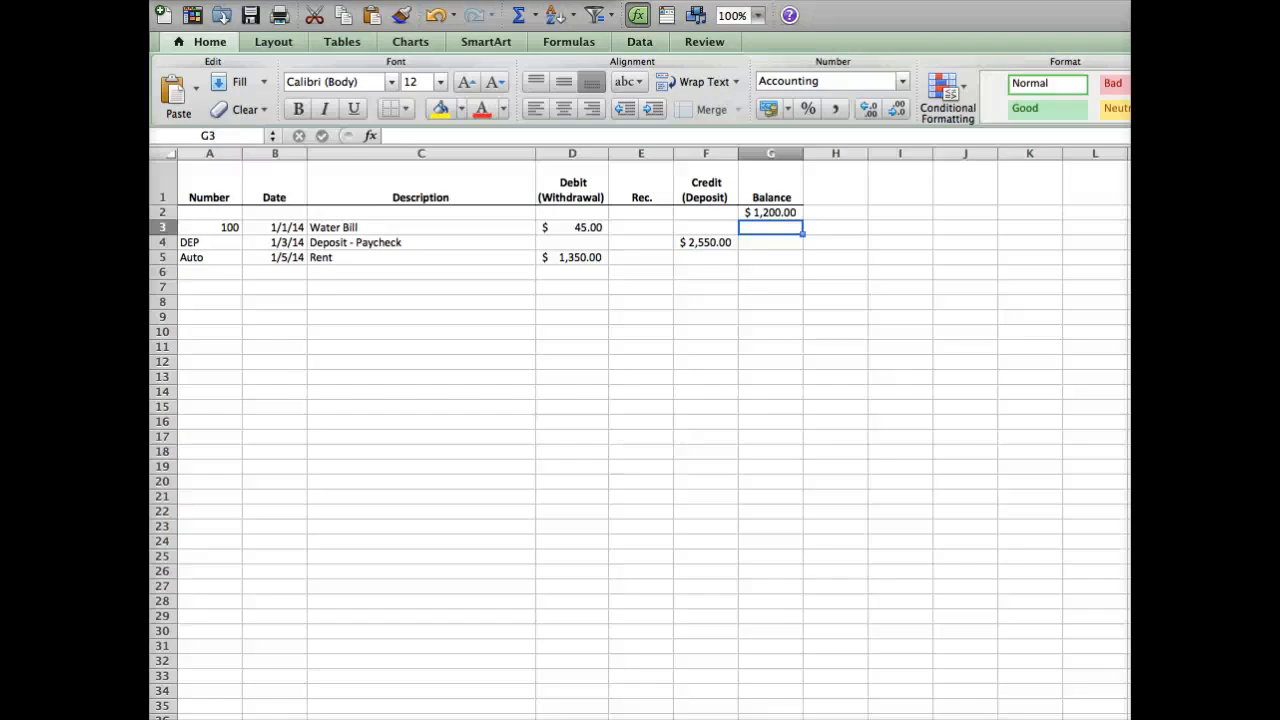
pyautogui.write('=')
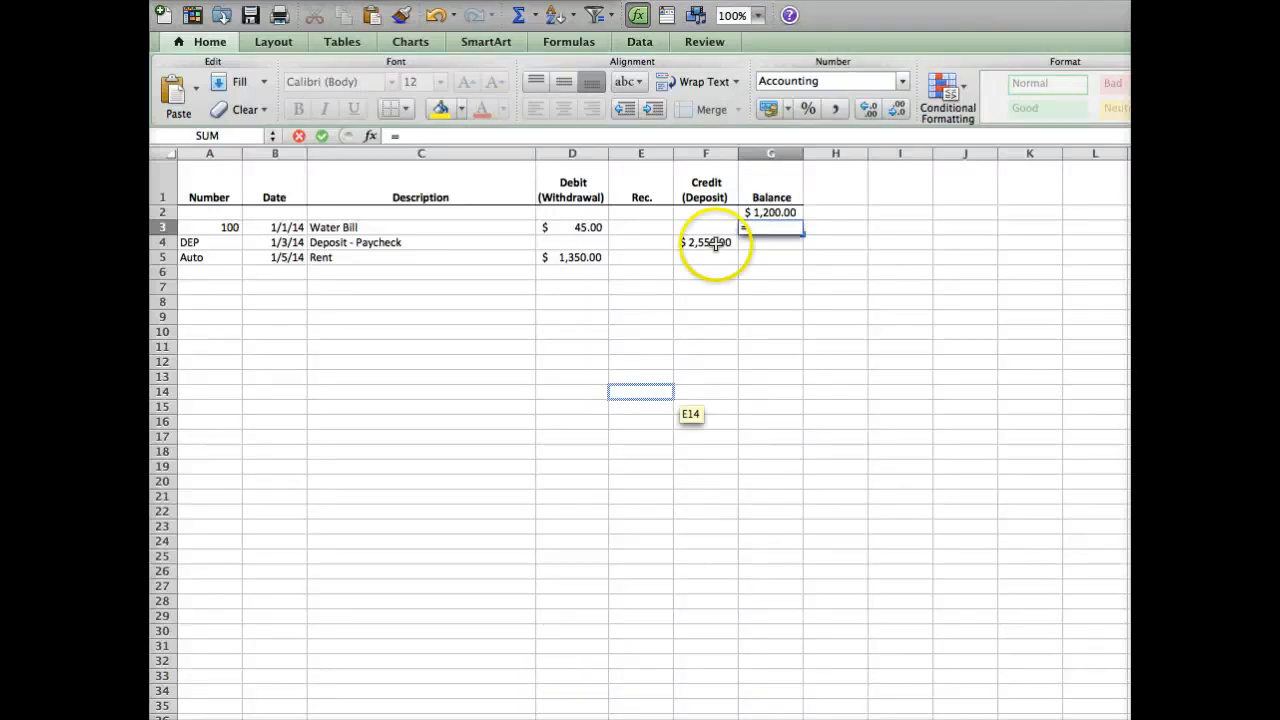
pyautogui.click(774, 212)
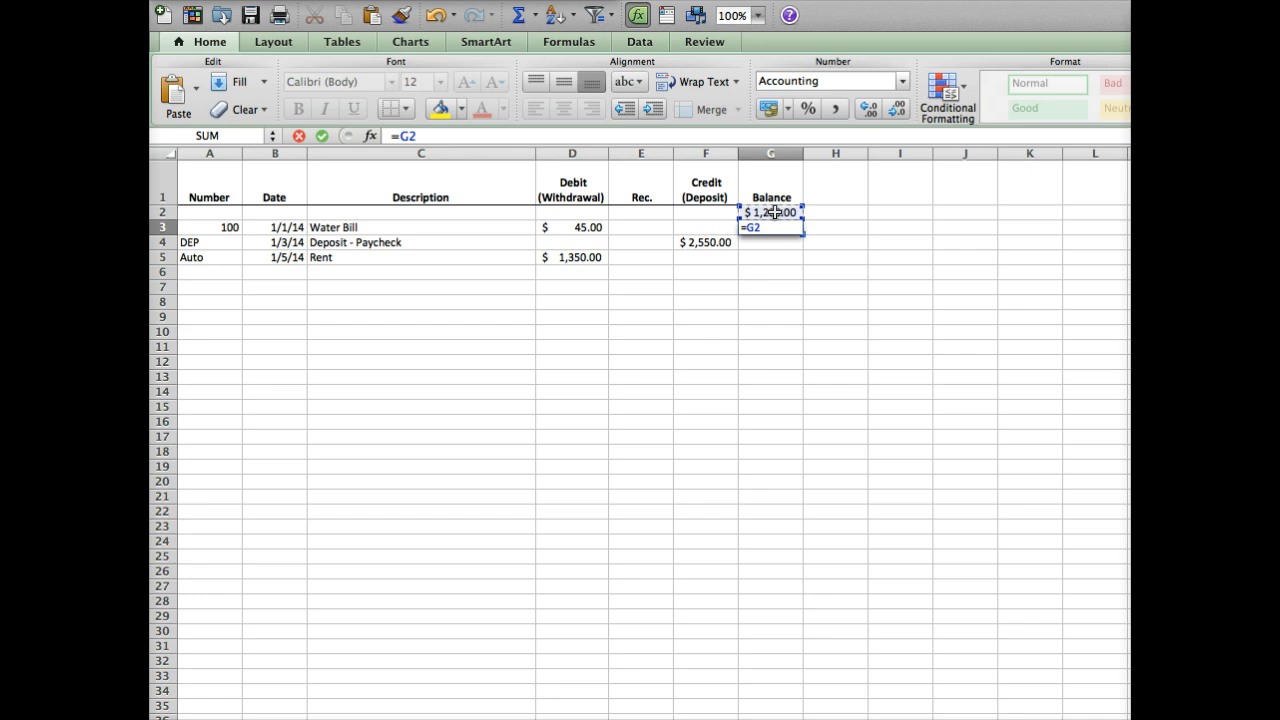
pyautogui.write('-')
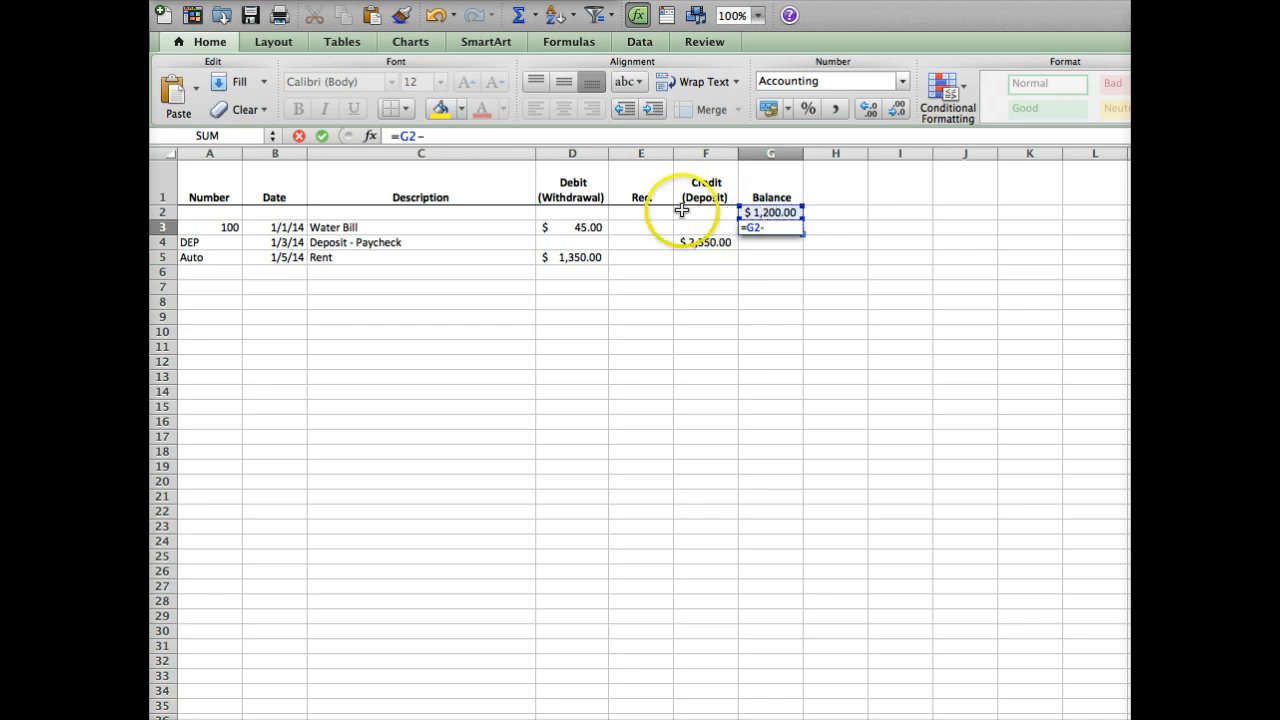
pyautogui.click(585, 227)
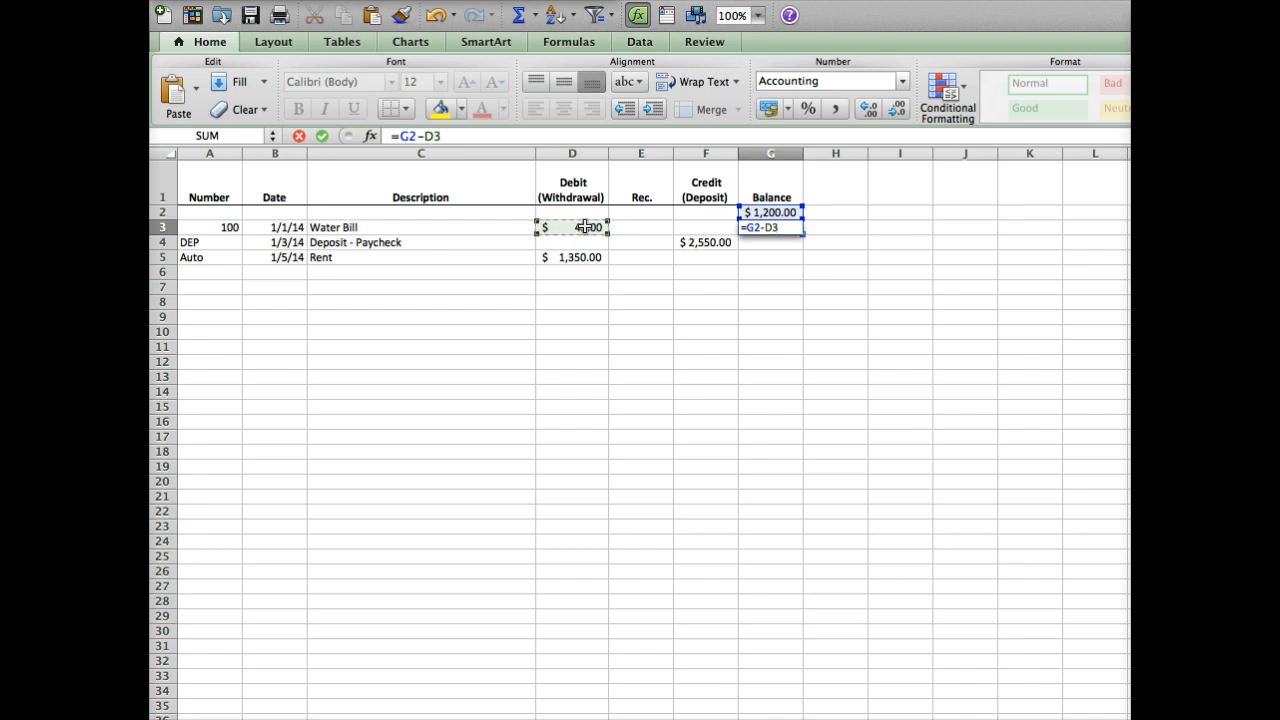
pyautogui.write('+')
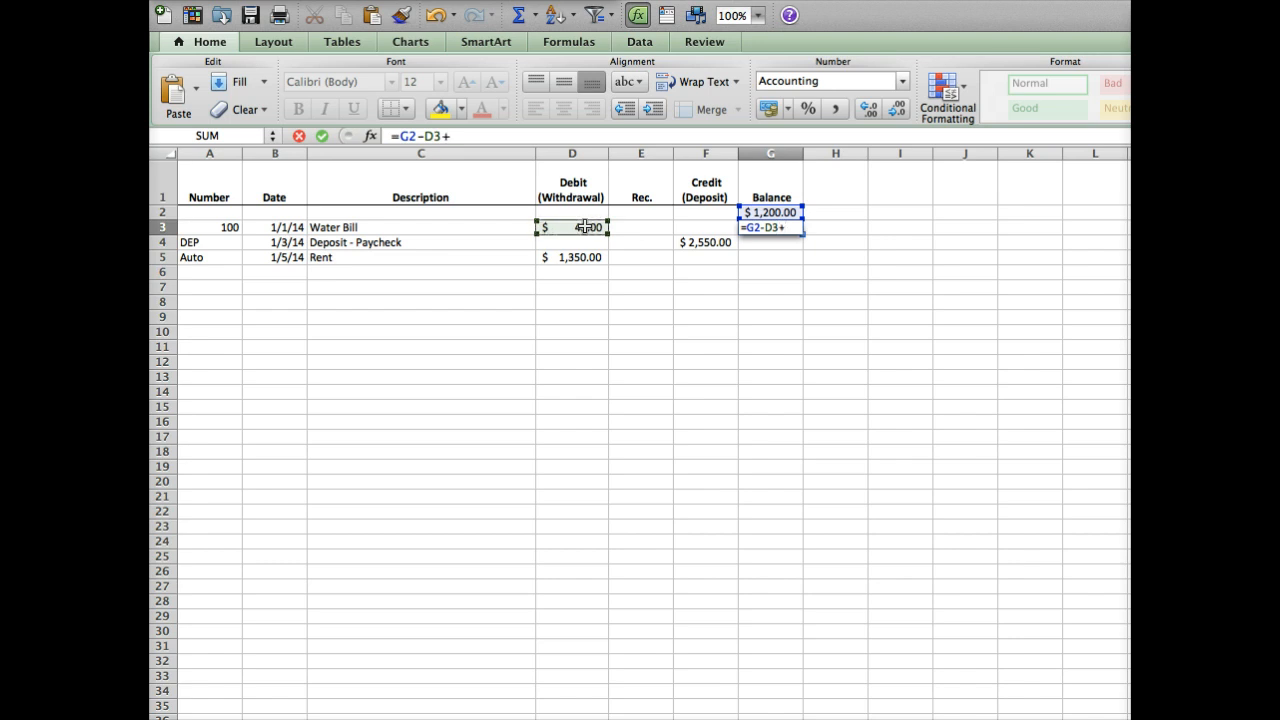
pyautogui.click(706, 225)
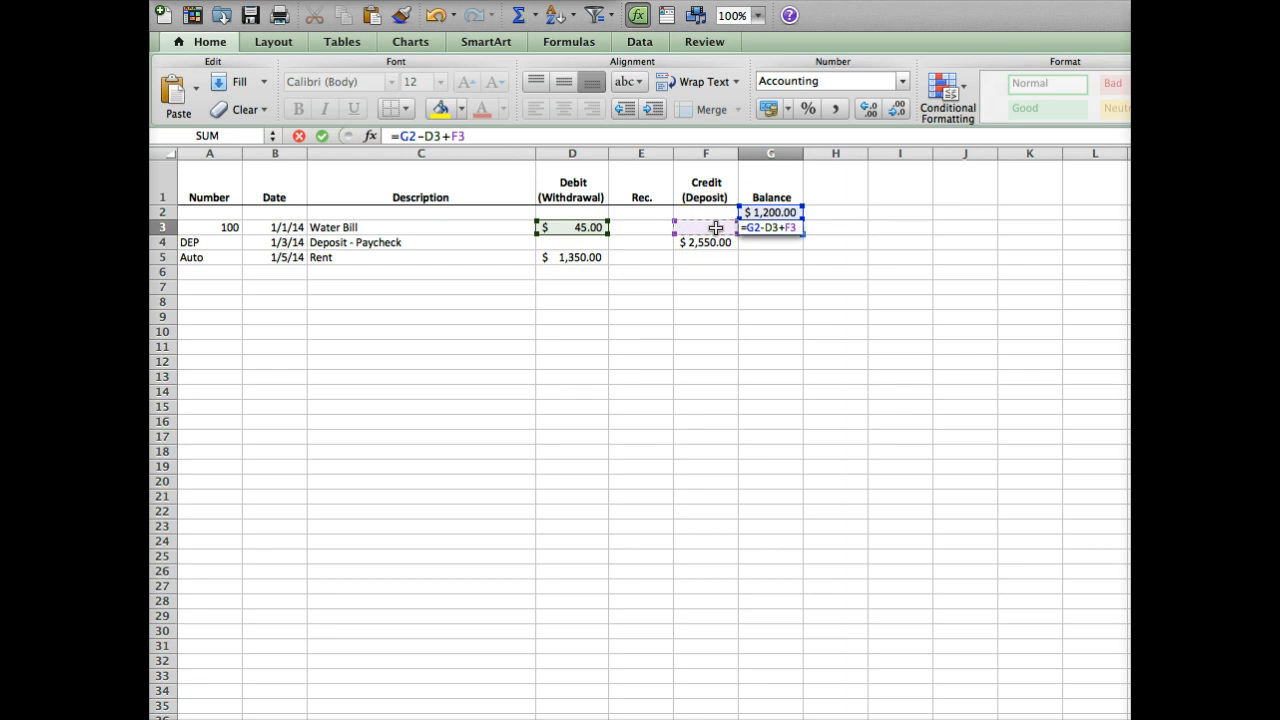
pyautogui.press('Return')
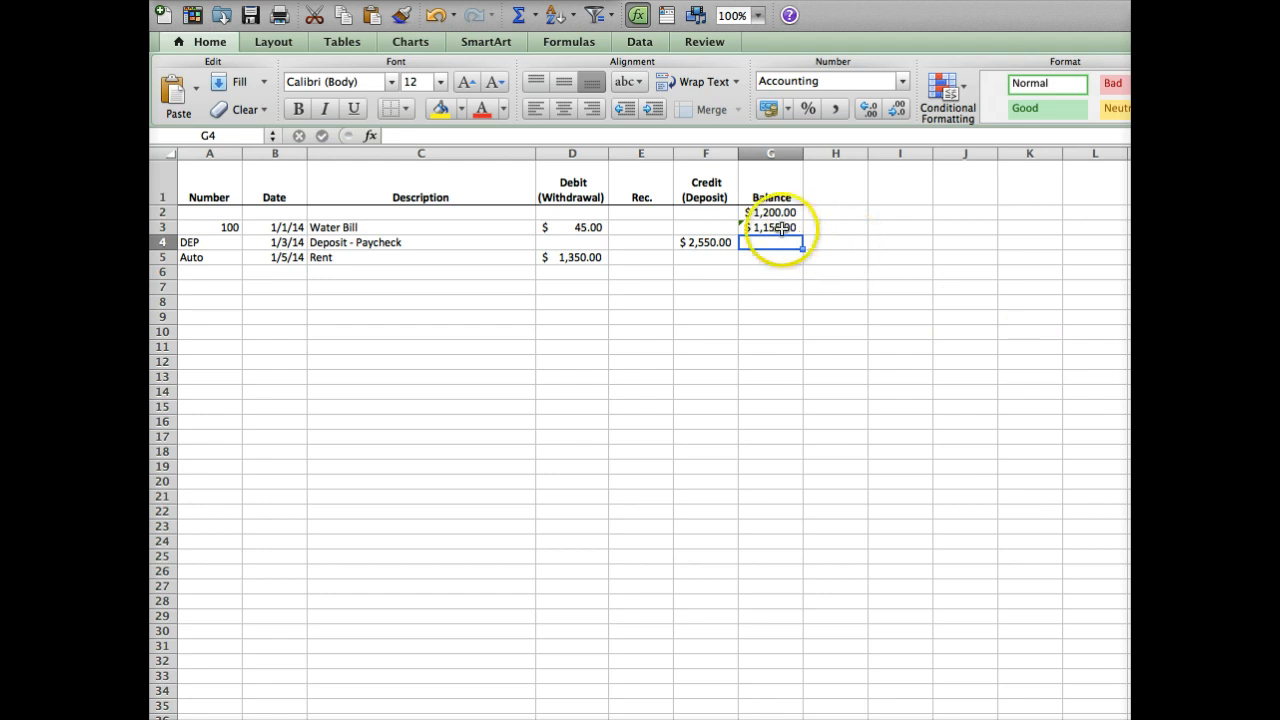
# - Fill the balance formula from G3 down through G12
pyautogui.click(771, 226)
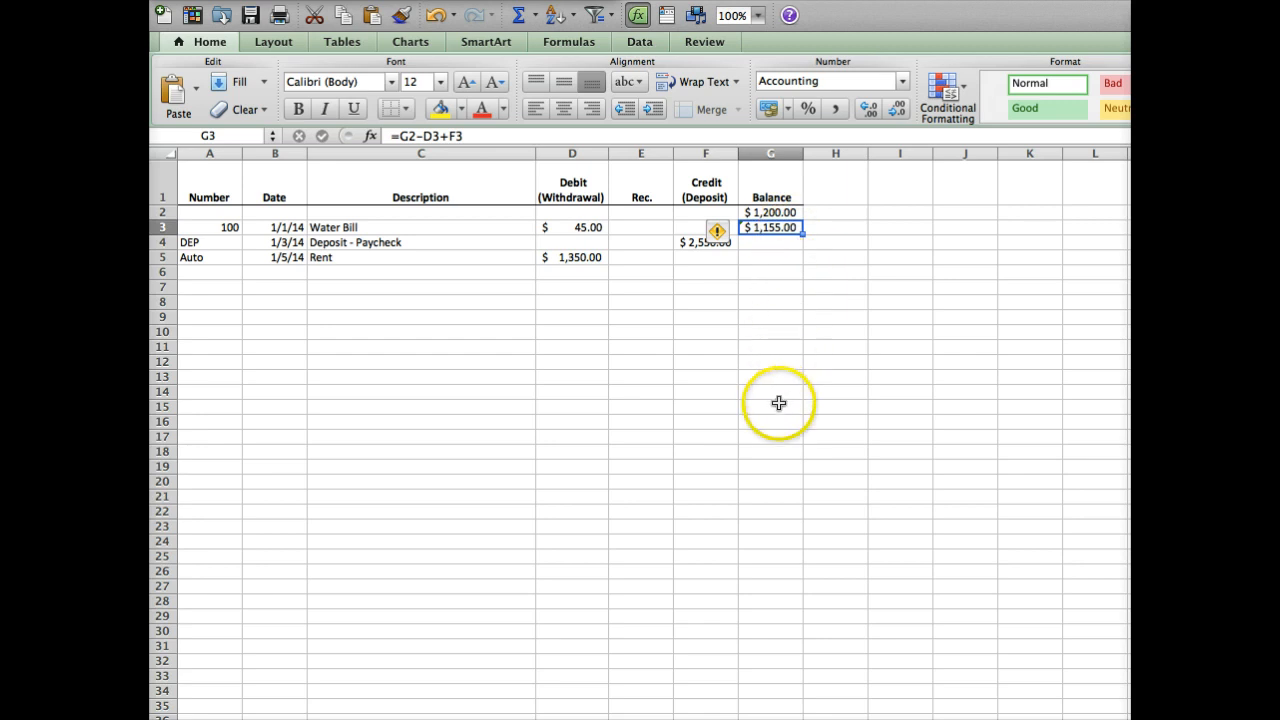
pyautogui.click(801, 233)
pyautogui.moveTo(801, 233); pyautogui.dragTo(805, 362)
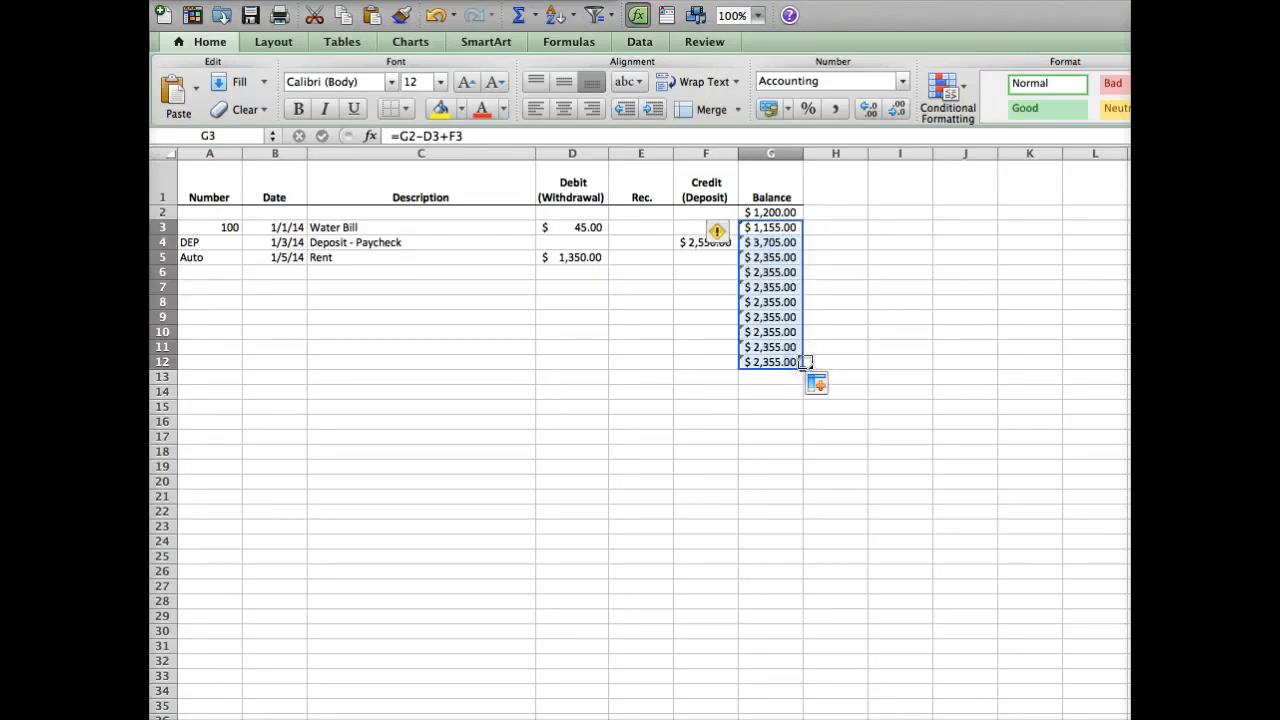
pyautogui.click(640, 377)
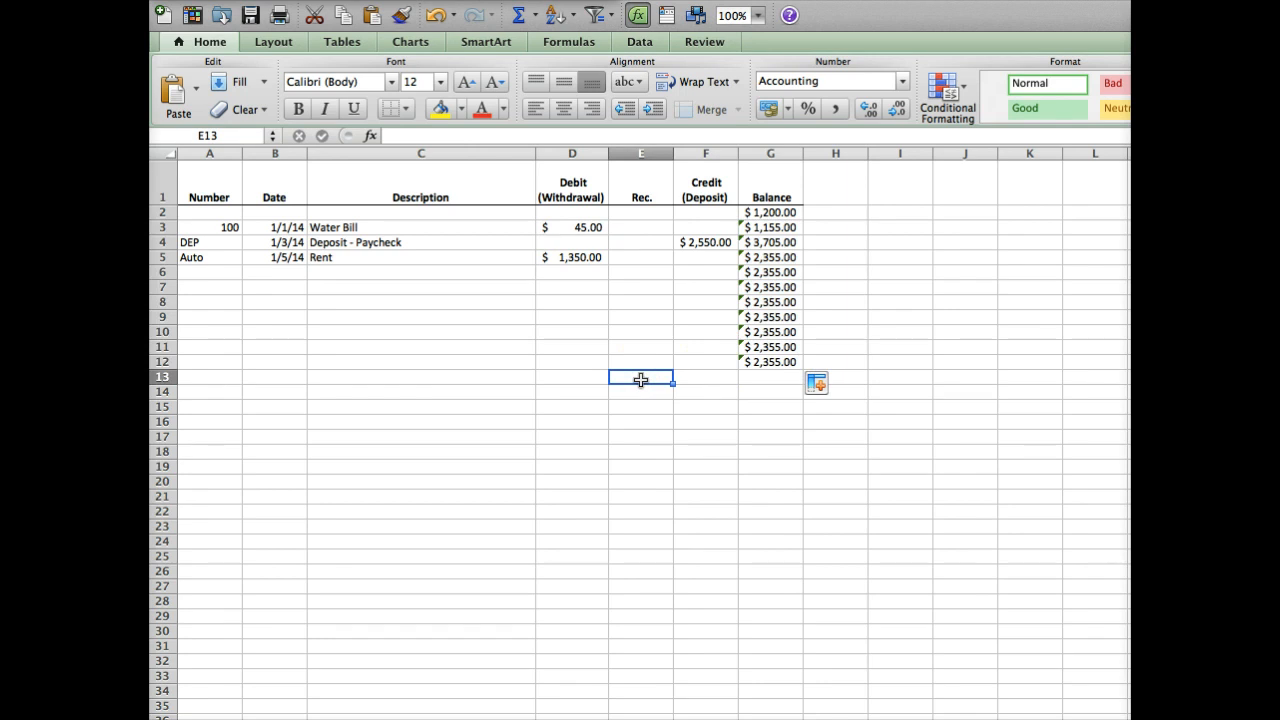
pyautogui.click(258, 0)
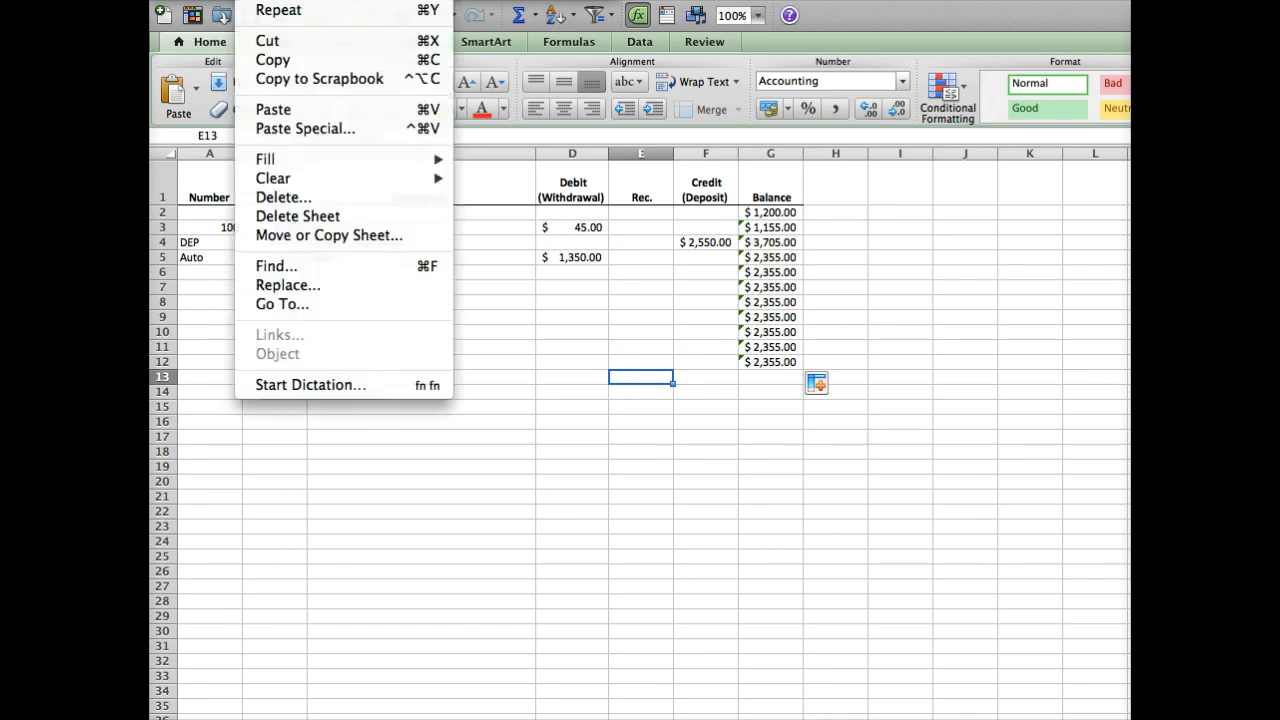
pyautogui.moveTo(280, 162)
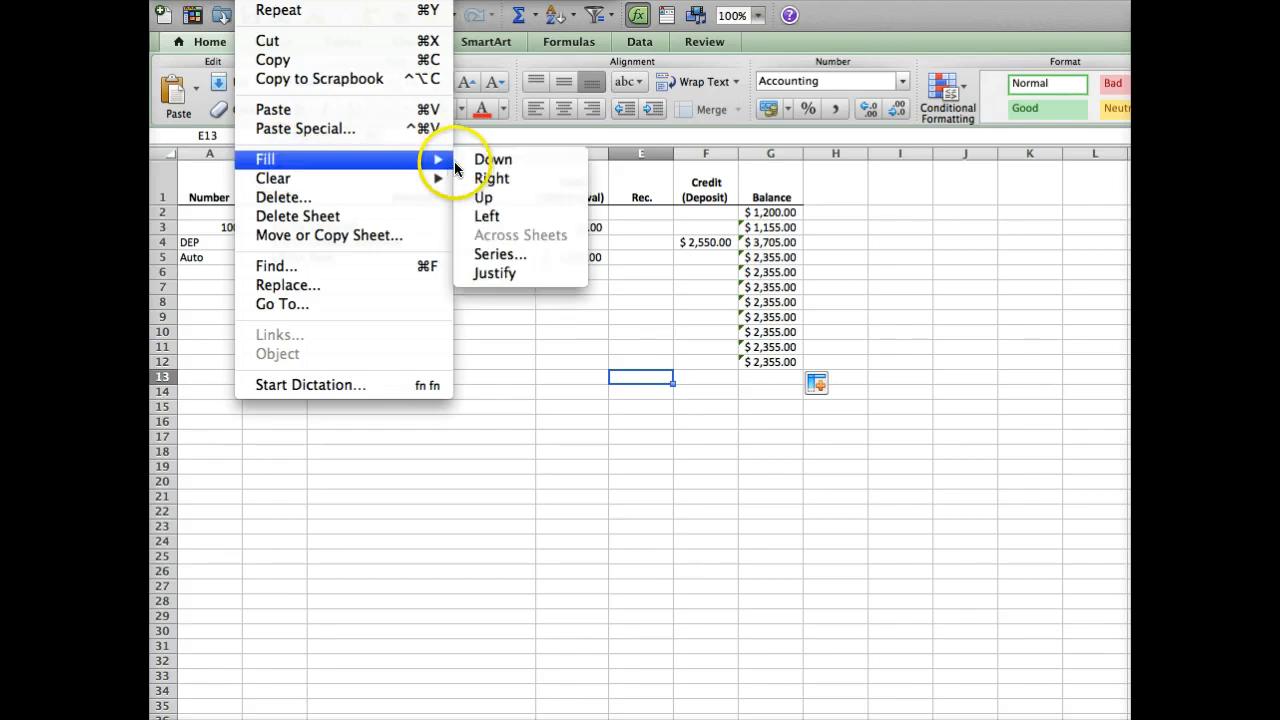
pyautogui.click(496, 380)
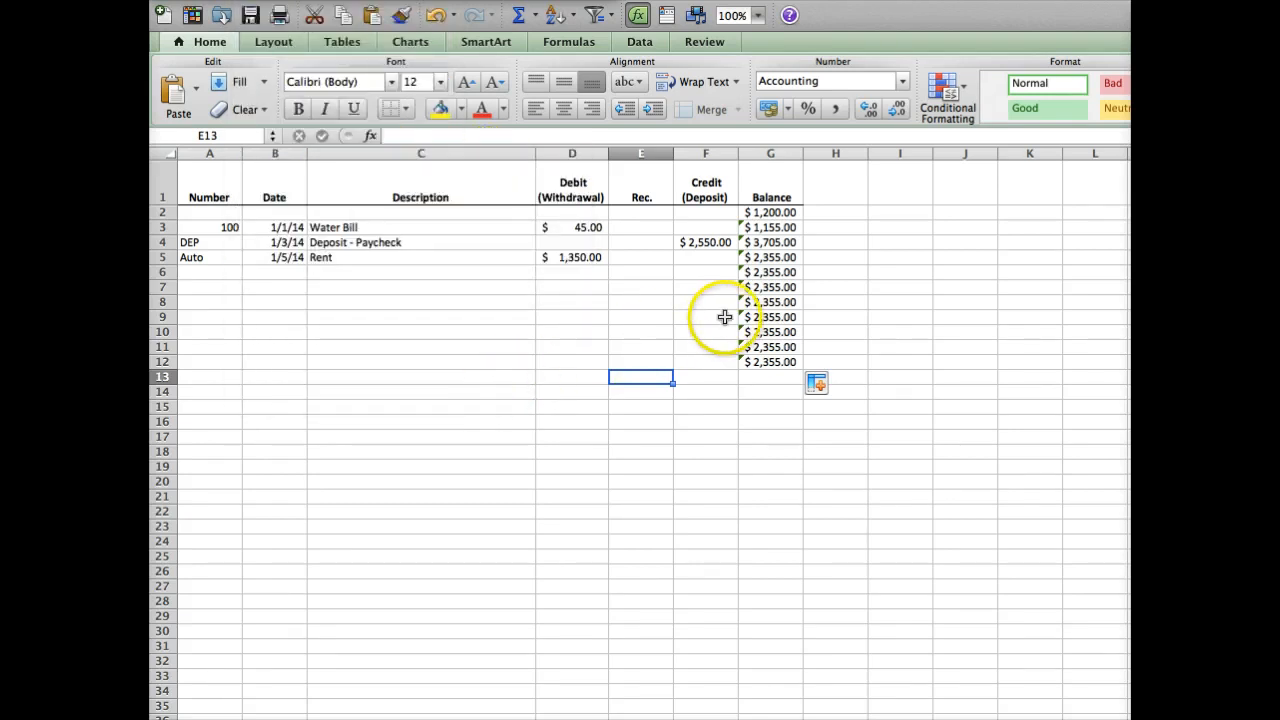
# - Examine the running balance formula in G3 and highlight the Balance column from there down through row 15
pyautogui.click(766, 227)
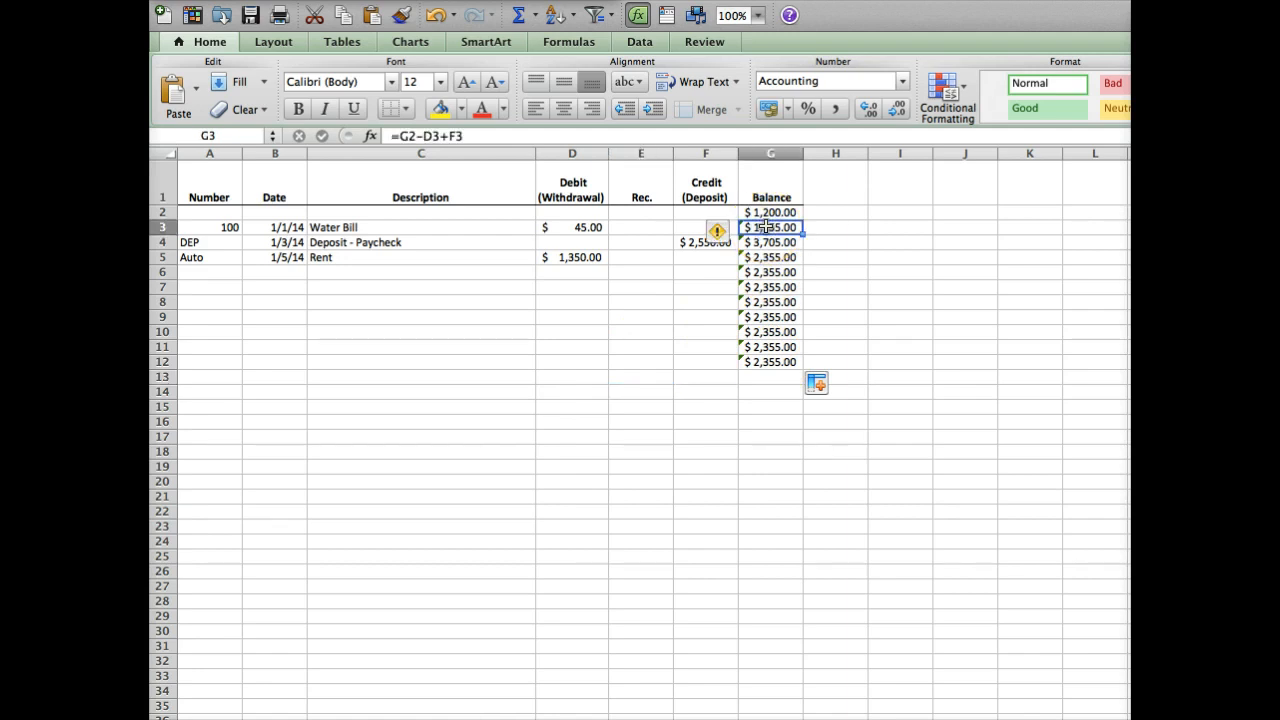
pyautogui.hotkey('shift', 'Down')
pyautogui.hotkey('shift', 'Down')
pyautogui.hotkey('shift', 'Down')
pyautogui.hotkey('shift', 'Down')
pyautogui.hotkey('shift', 'Down')
pyautogui.hotkey('shift', 'Down')
pyautogui.hotkey('shift', 'Down')
pyautogui.hotkey('shift', 'Down')
pyautogui.hotkey('shift', 'Down')
pyautogui.hotkey('shift', 'Down')
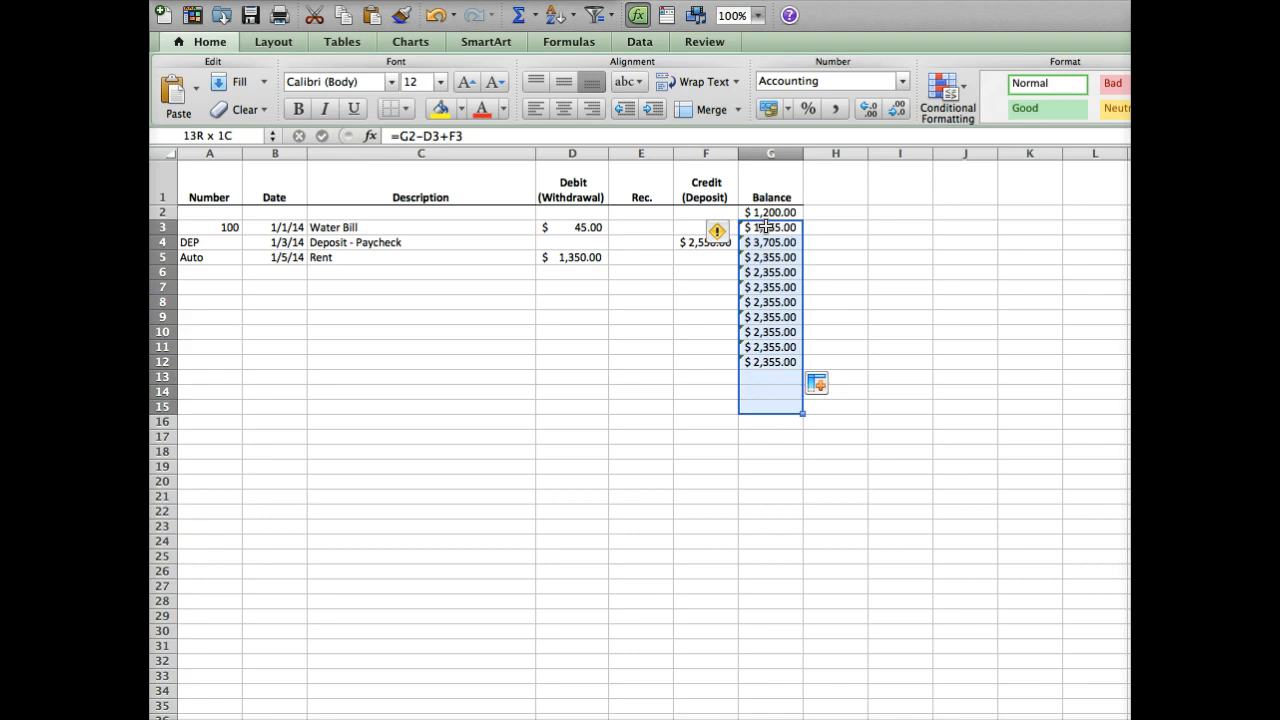
pyautogui.click(965, 257)
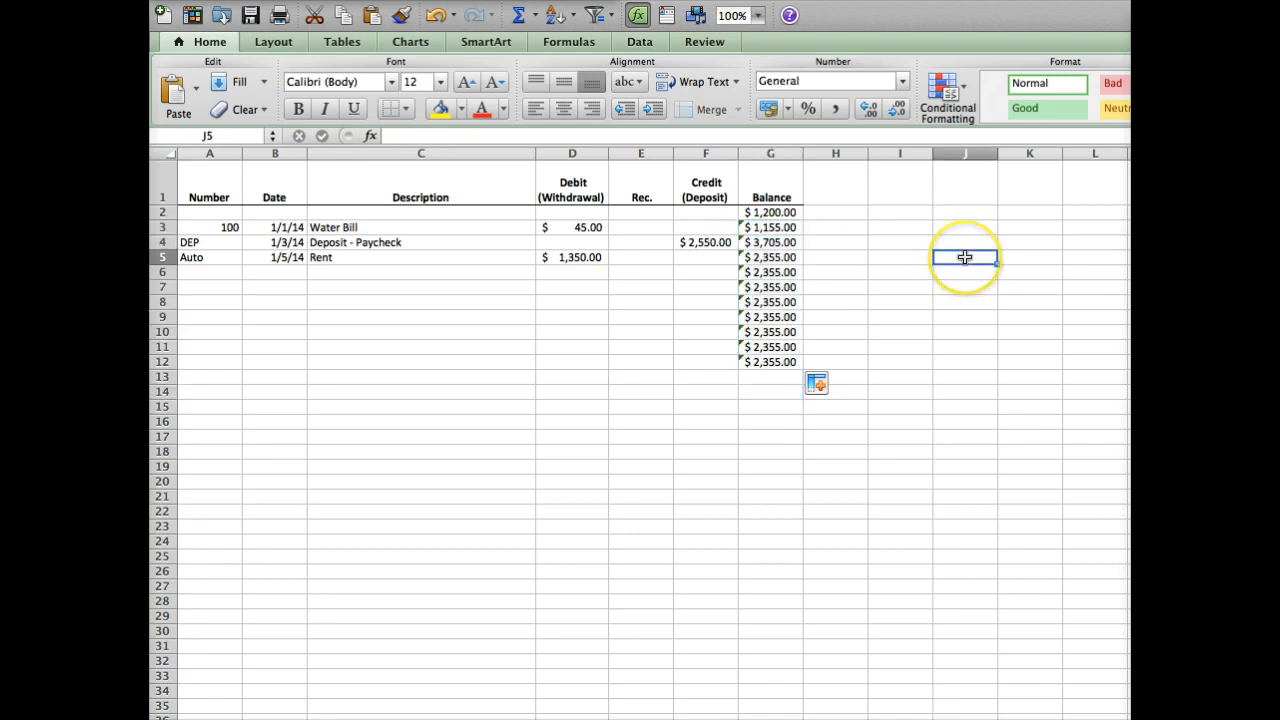
# - Start a new transaction in row 6 with number 101 in A6 and the date 1/15/14 in B6
pyautogui.click(195, 270)
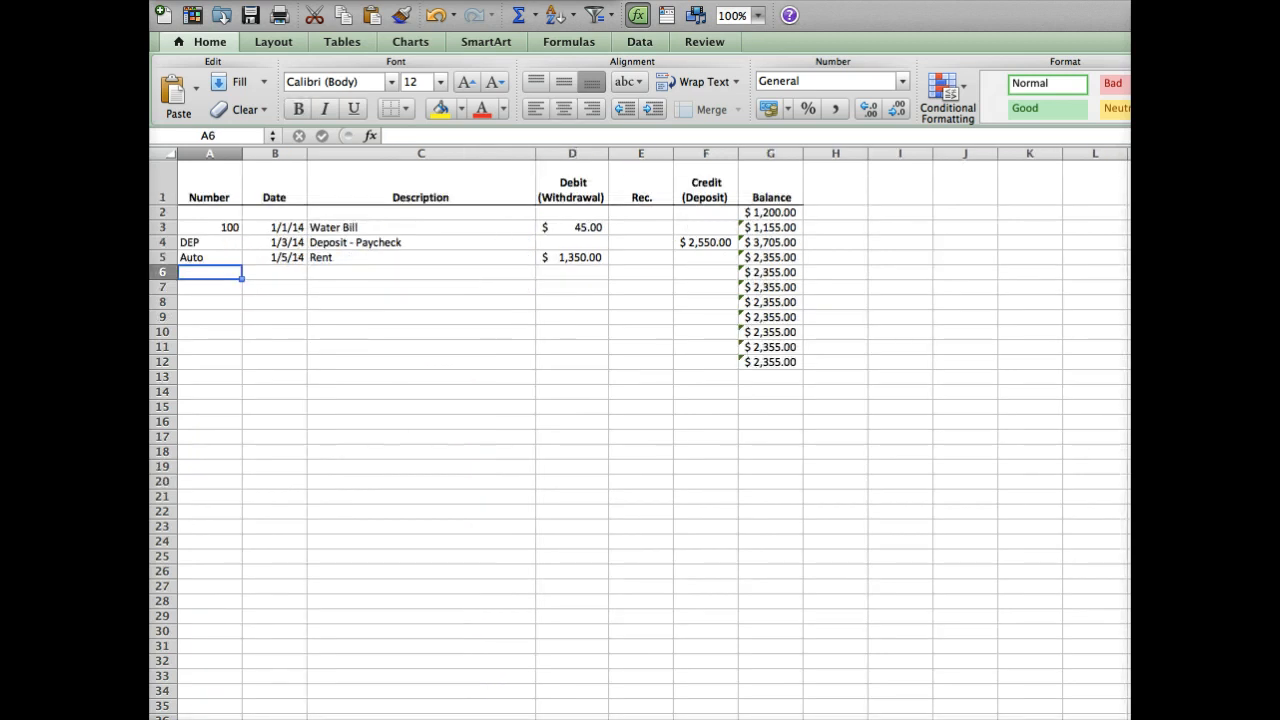
pyautogui.write('101')
pyautogui.press('Tab')
pyautogui.write('1/15')
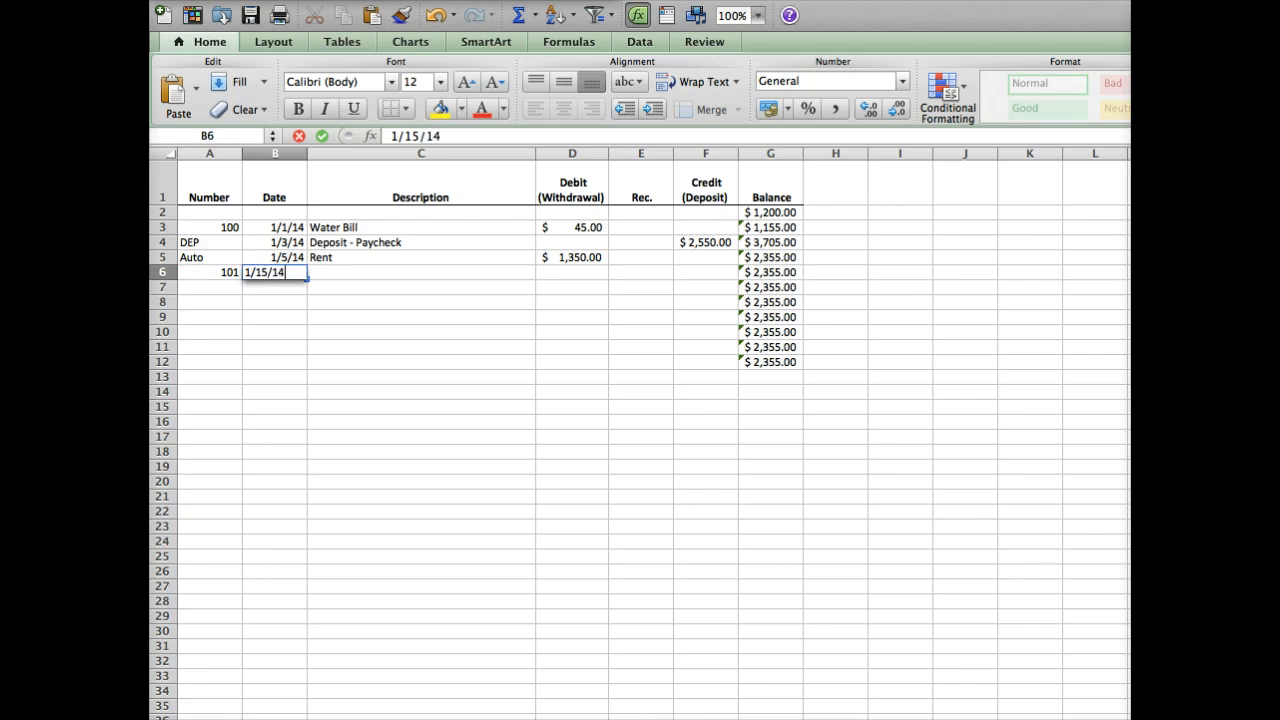
pyautogui.press('Tab')
# - Enter the description "Electric" in C6 and a debit of 40 in D6
pyautogui.write('Elect')
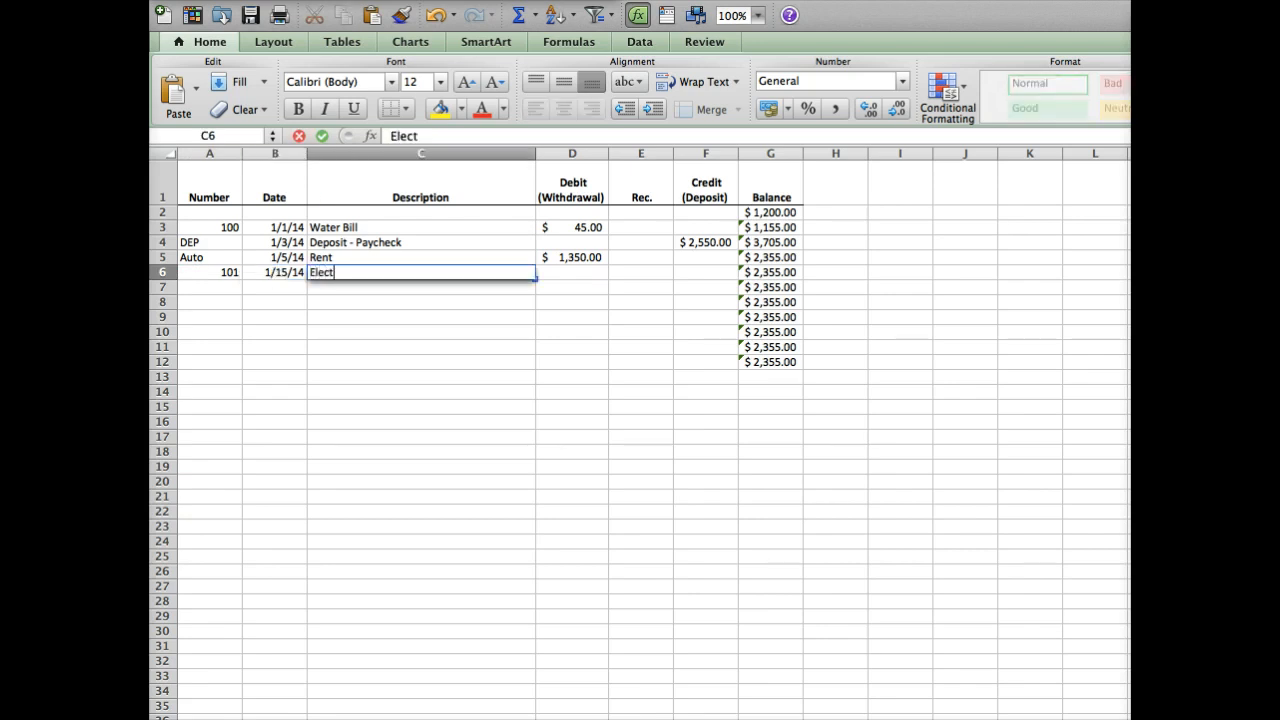
pyautogui.write('ric')
pyautogui.press('Tab')
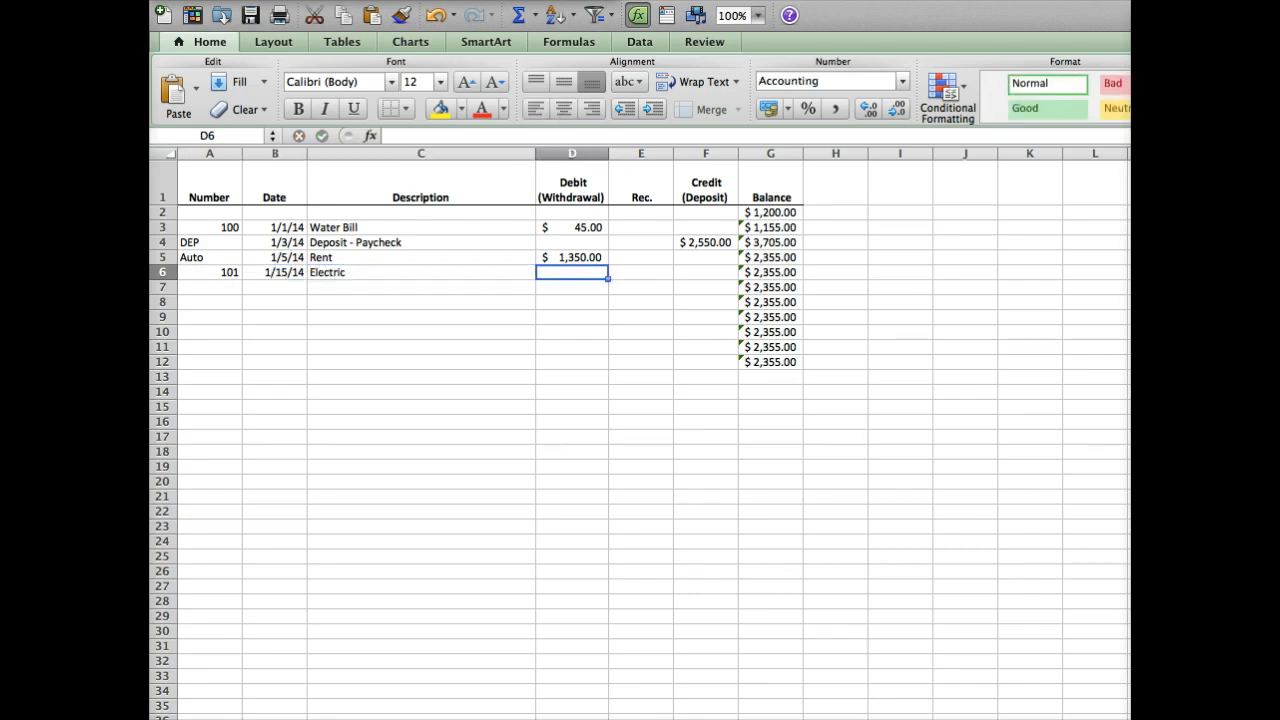
pyautogui.write('40')
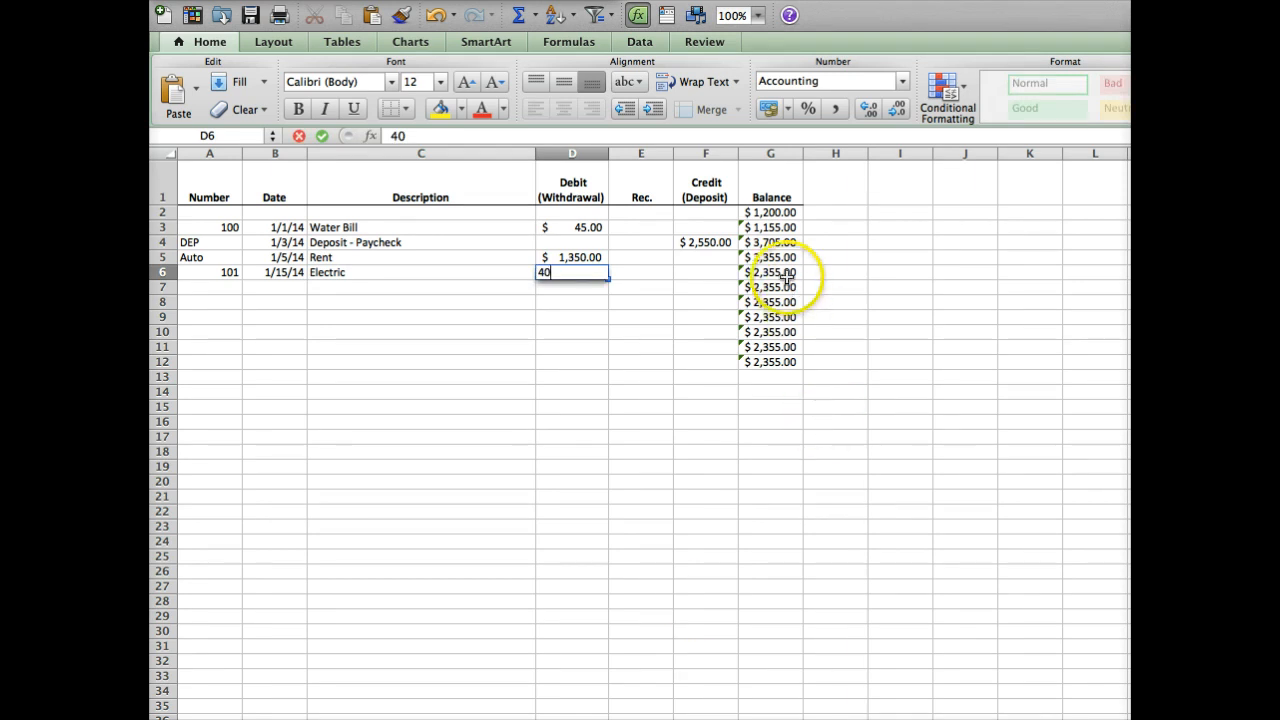
pyautogui.press('Return')
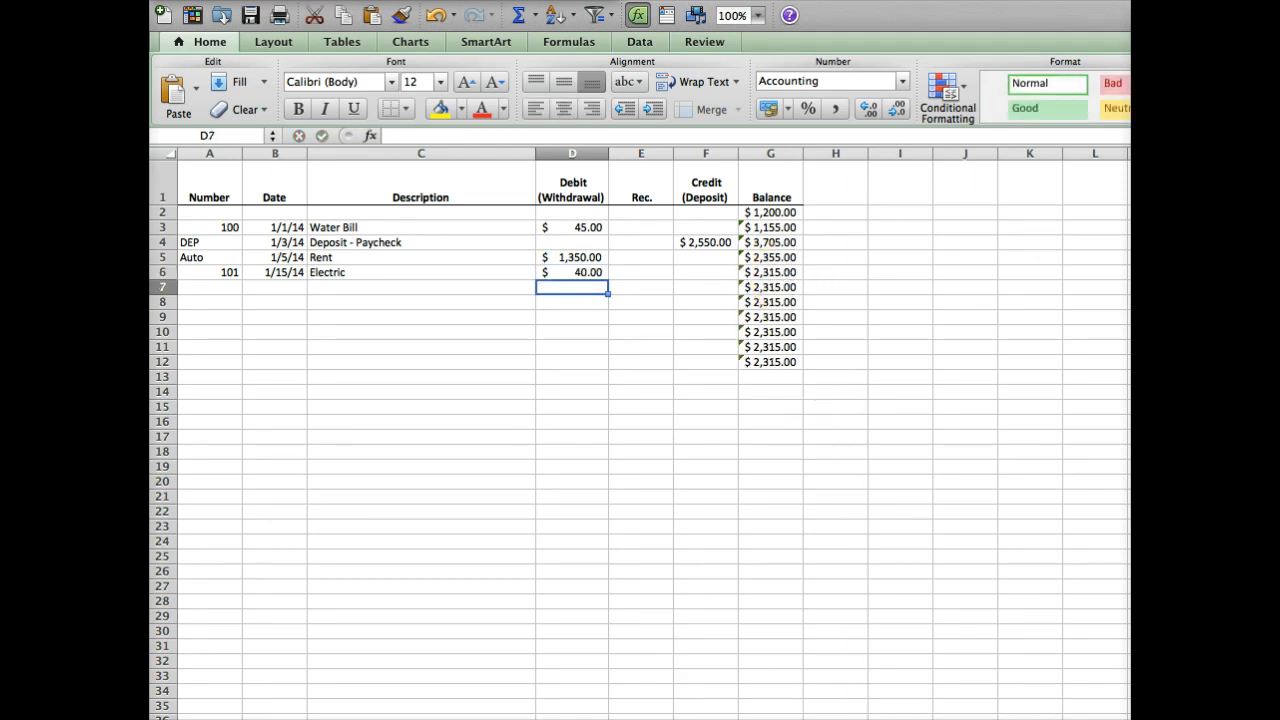